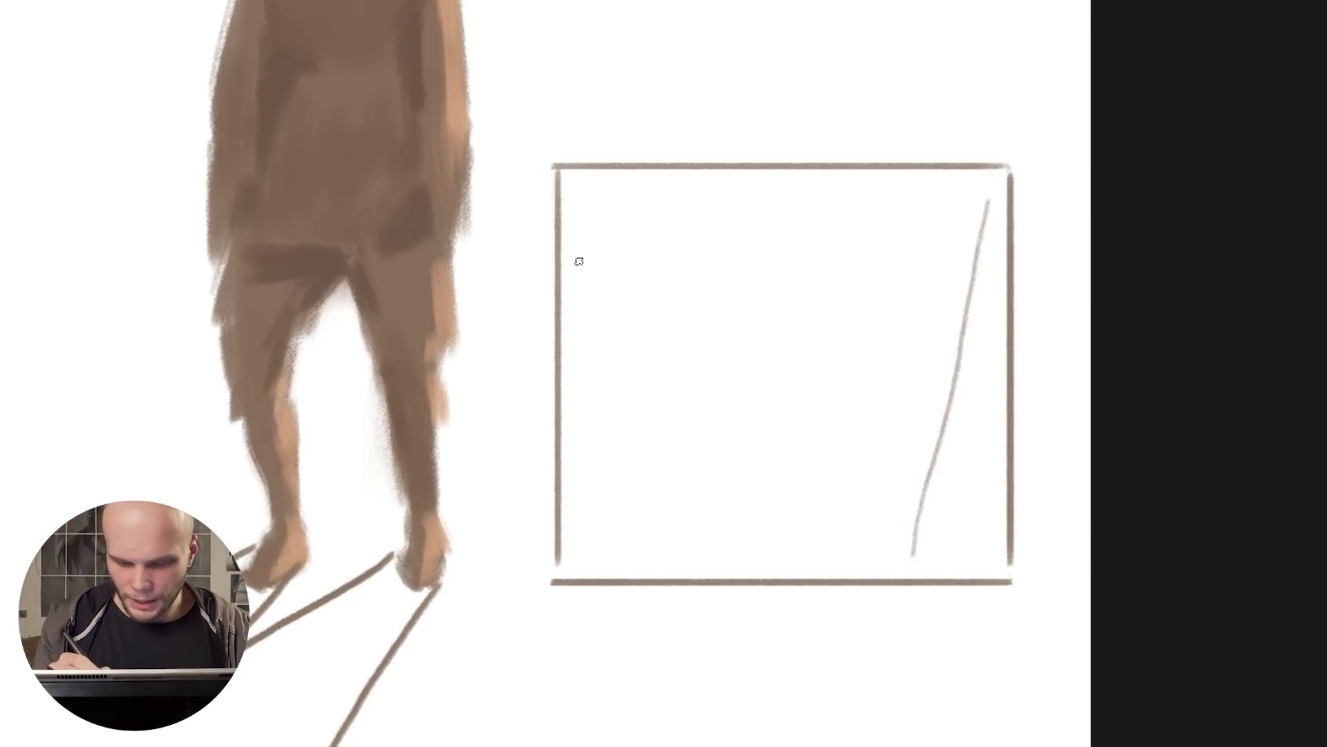
Sketch slanted light lines inside the frame and rough in a figure's head, shoulders, body outline and legs
left_click_drag(697, 216, 711, 453)
left_click_drag(860, 195, 816, 531)
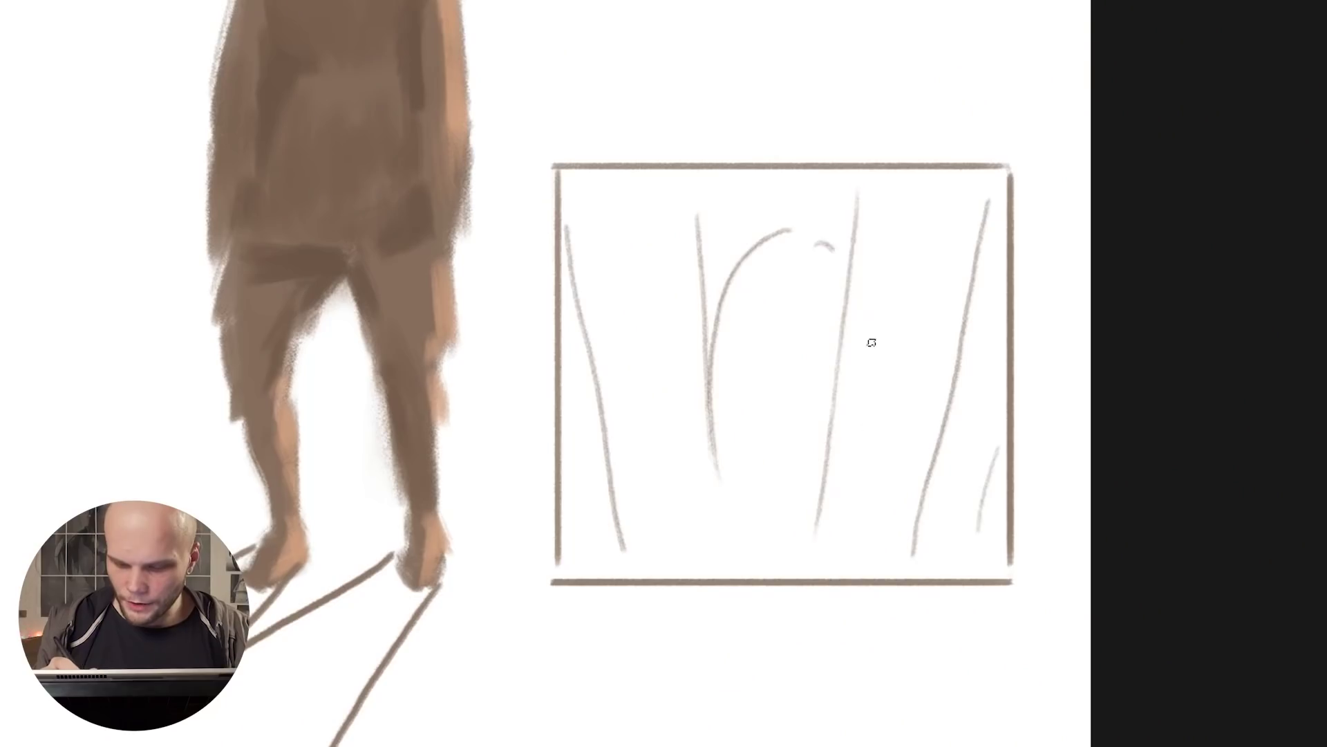
mouse_move(816, 243)
left_mouse_down()
mouse_move(864, 493)
mouse_move(855, 486)
mouse_move(813, 546)
left_mouse_up()
left_click_drag(787, 448, 757, 549)
left_click_drag(795, 449, 814, 543)
left_click_drag(868, 343, 866, 401)
left_click_drag(807, 228, 795, 314)
left_click_drag(771, 341, 830, 321)
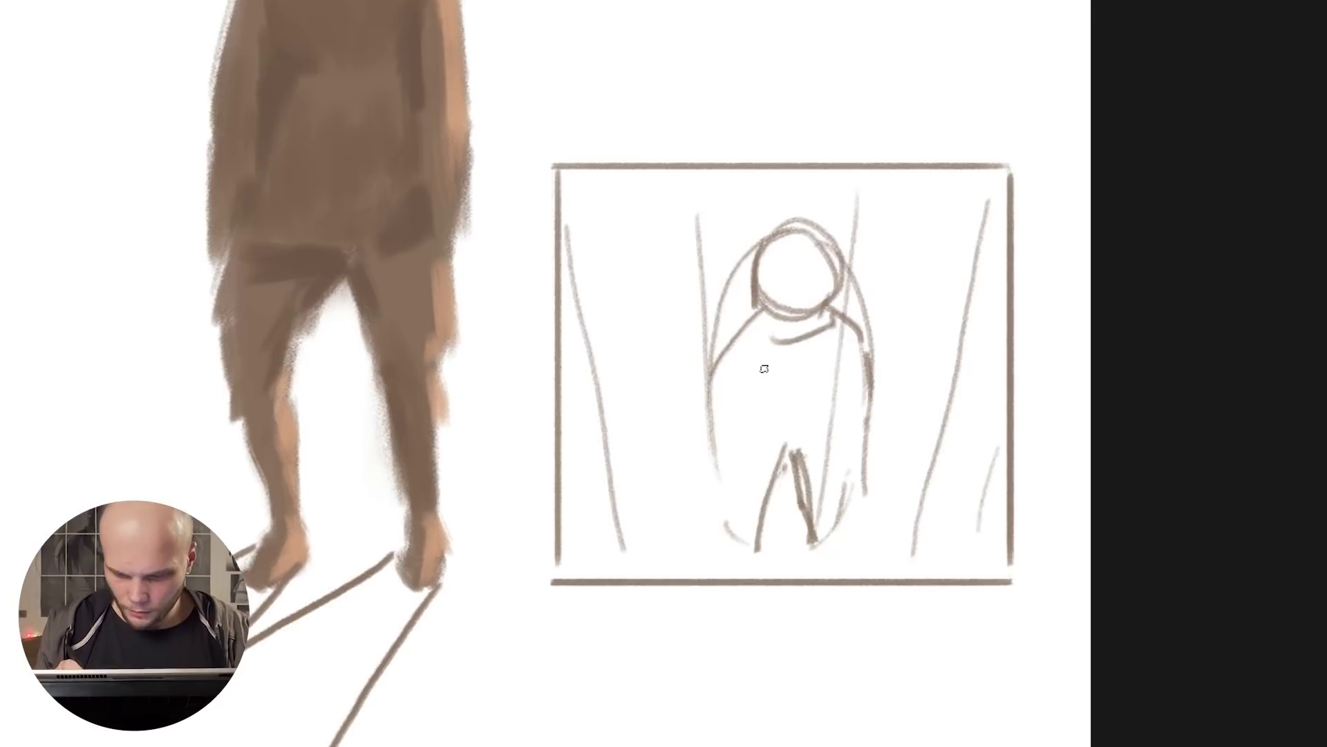
Refine the small figure's arms, torso and feet, clear the guide lines around it and hatch its body
left_click_drag(719, 363, 723, 484)
left_click_drag(826, 332, 864, 546)
left_click_drag(733, 477, 757, 557)
mouse_move(746, 460)
left_mouse_down()
mouse_move(816, 456)
mouse_move(864, 415)
left_mouse_up()
key("ctrl+z")
left_click_drag(795, 456, 829, 529)
left_click_drag(850, 363, 854, 415)
mouse_move(720, 391)
left_mouse_down()
mouse_move(728, 430)
mouse_move(934, 395)
left_mouse_up()
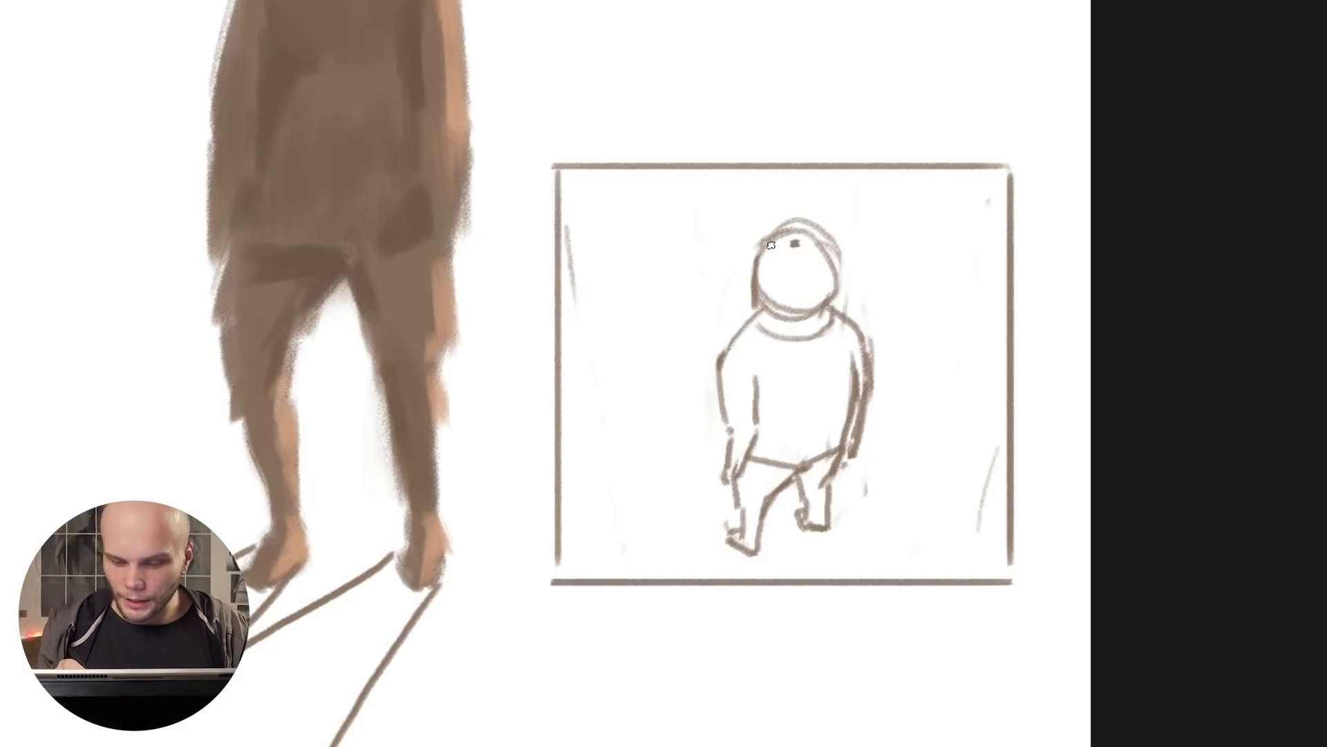
mouse_move(813, 252)
left_mouse_down()
mouse_move(821, 283)
mouse_move(739, 396)
mouse_move(812, 459)
mouse_move(819, 525)
left_mouse_up()
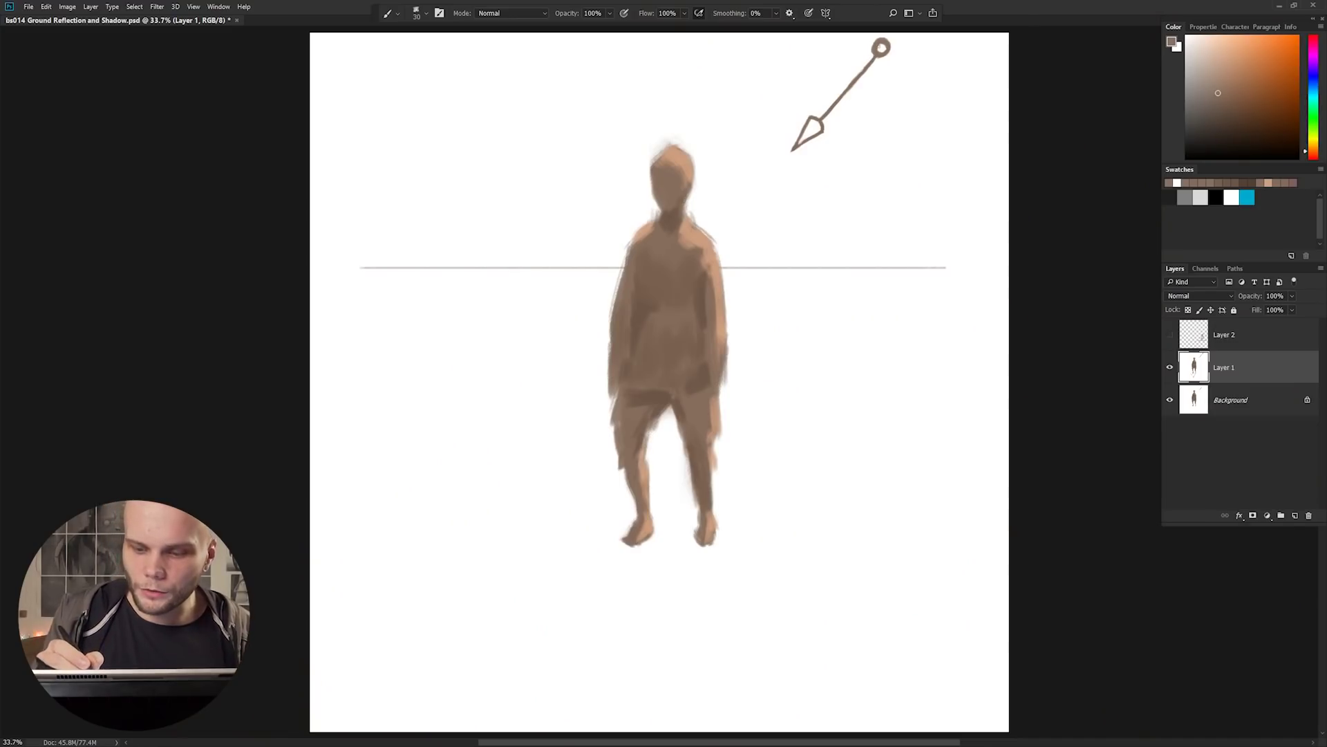
Draw light rays from the light source past the top of the large figure's head and down to its outer foot
left_click_drag(873, 52, 681, 145)
key("ctrl+z")
left_click_drag(872, 51, 675, 147)
key("ctrl+z")
mouse_move(874, 51)
left_mouse_down()
mouse_move(532, 211)
mouse_move(255, 377)
left_mouse_up()
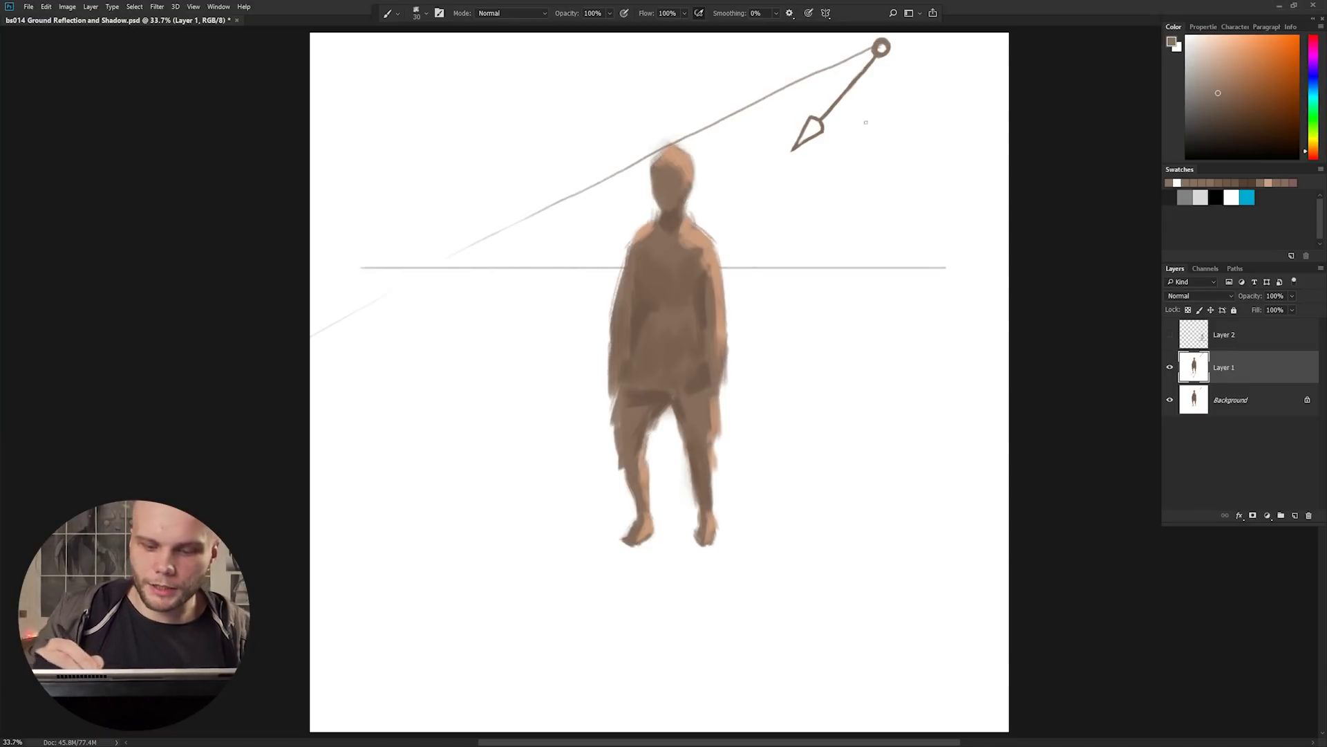
mouse_move(882, 47)
left_mouse_down()
mouse_move(735, 429)
mouse_move(716, 545)
left_mouse_up()
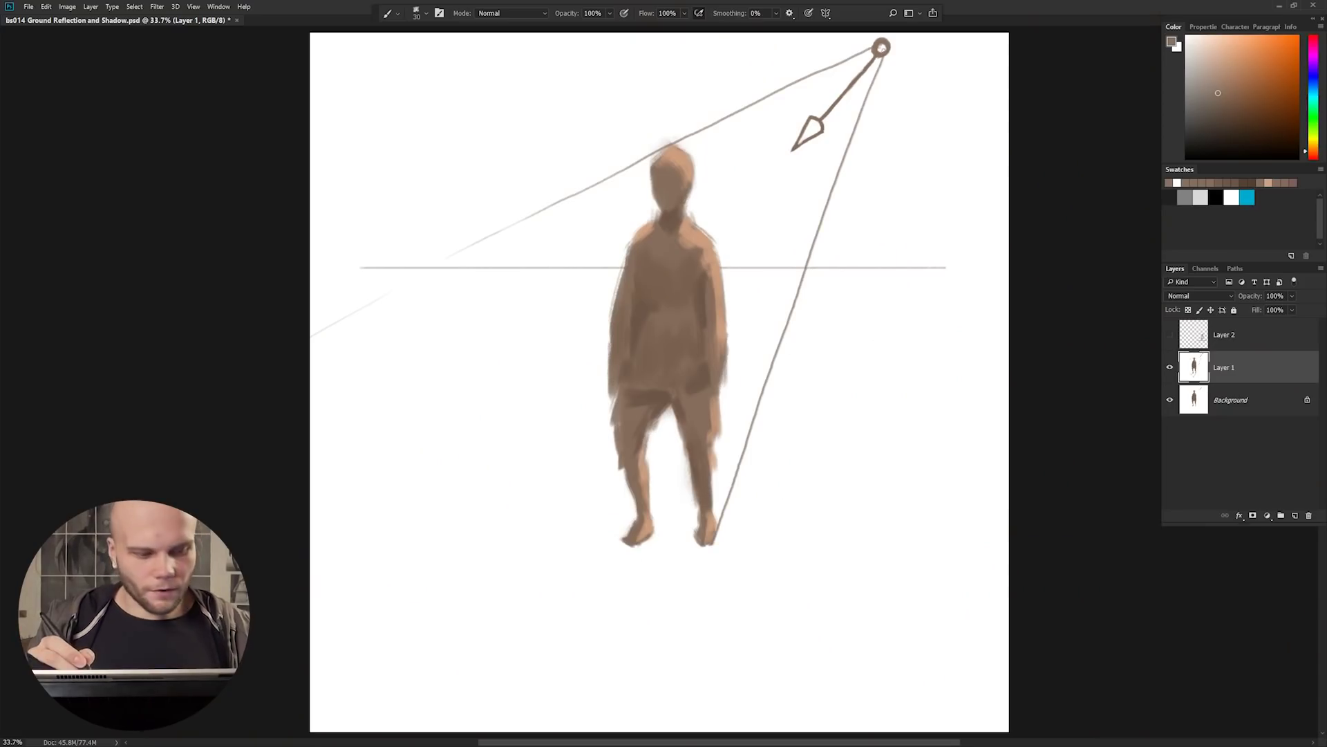
Drop a vertical line from the light source to a ground point and extend a ground line through the mark between the feet
left_click_drag(881, 47, 869, 504, "shift")
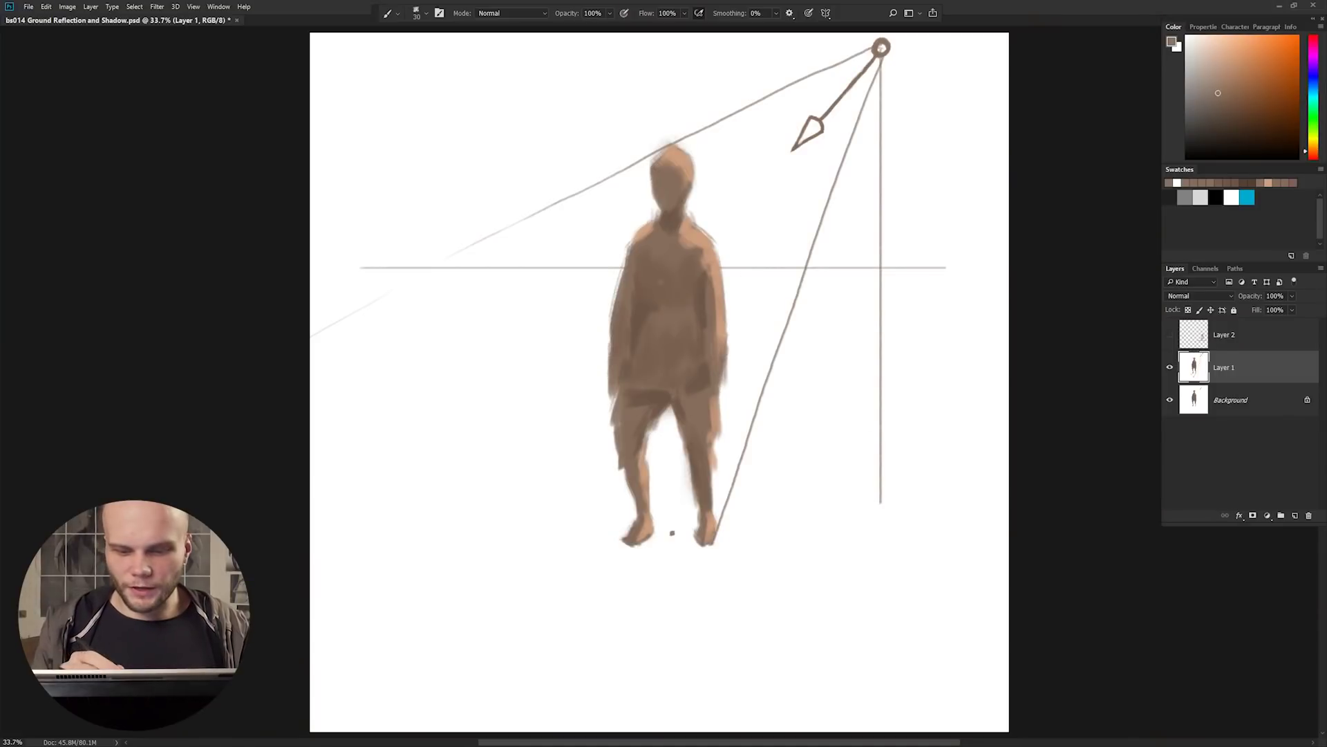
left_click(1170, 337)
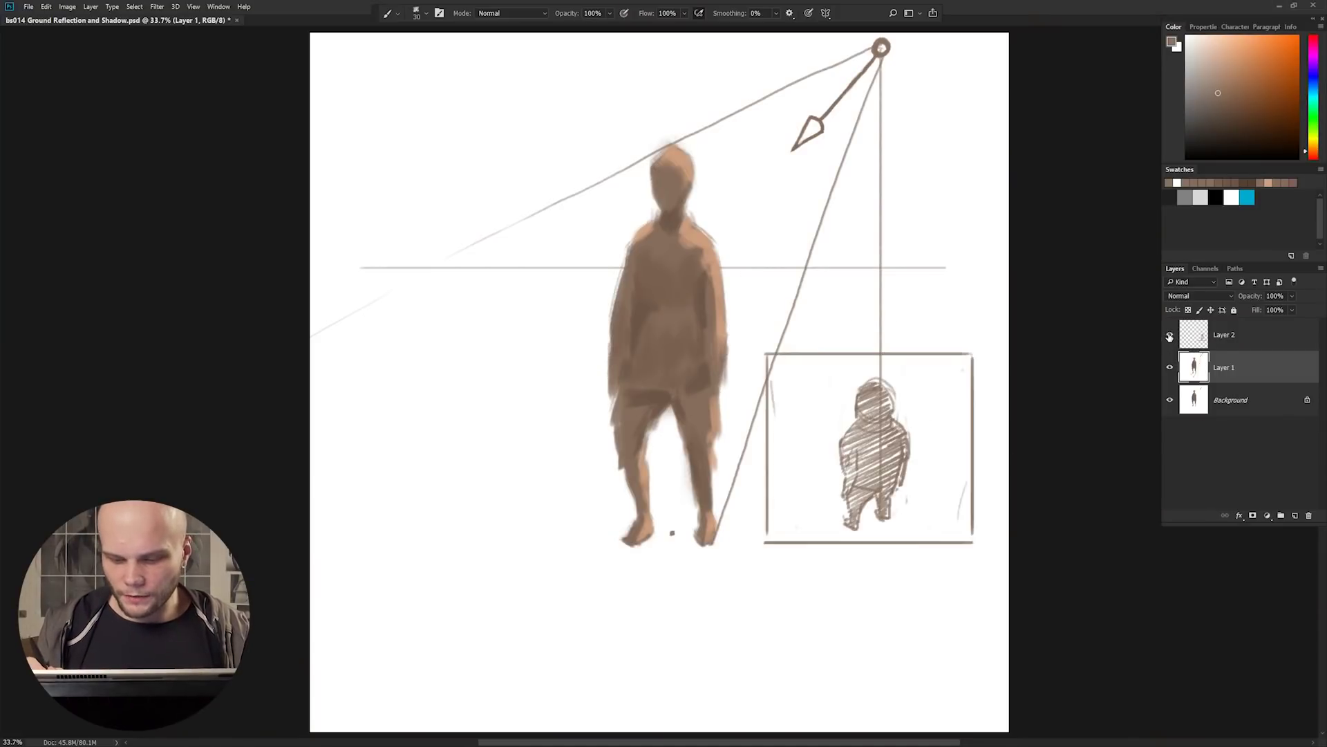
left_click(1170, 337)
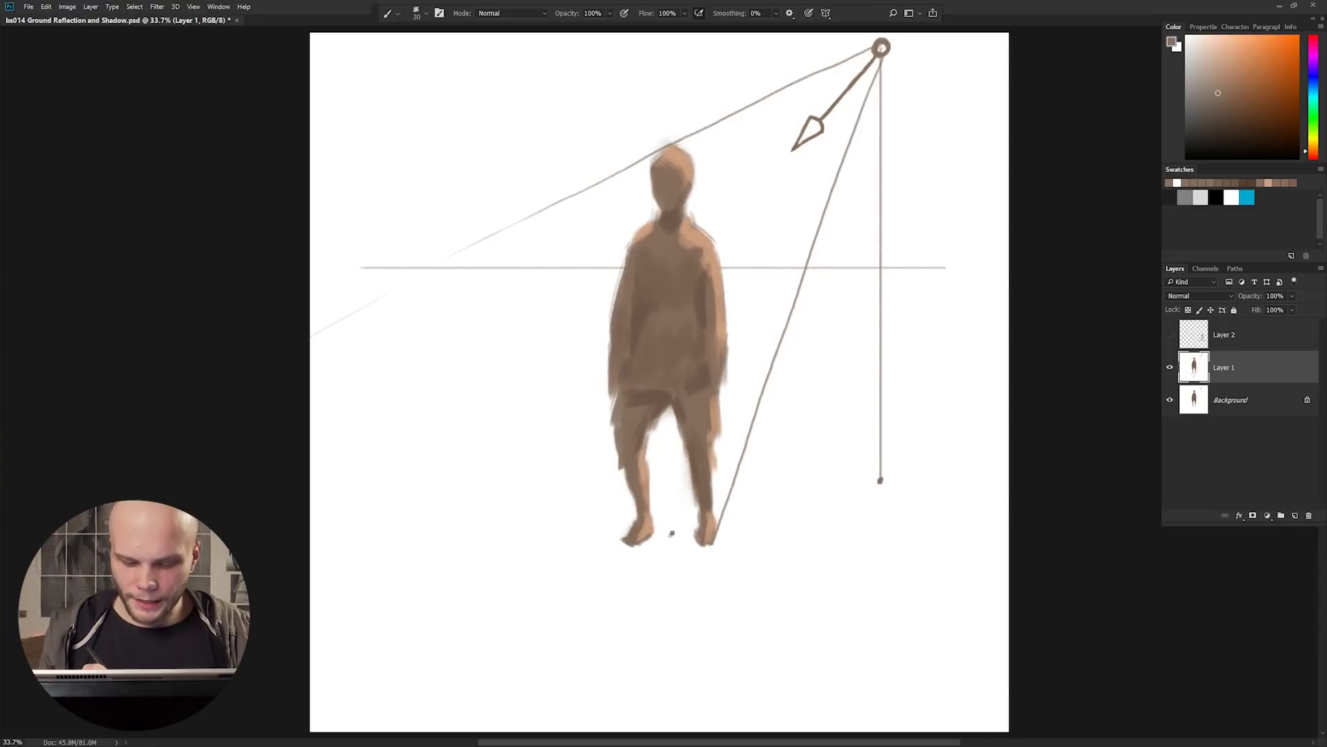
left_click(672, 533, "shift")
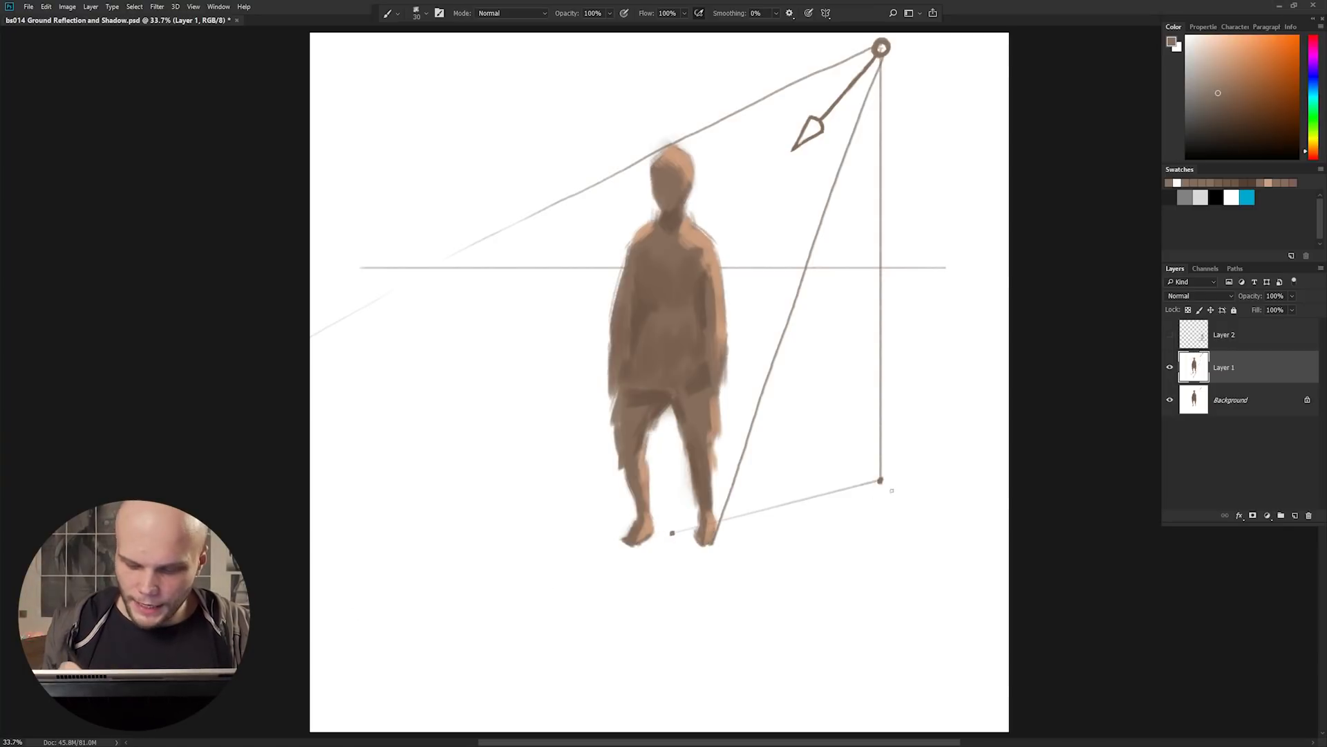
left_click(290, 633, "shift")
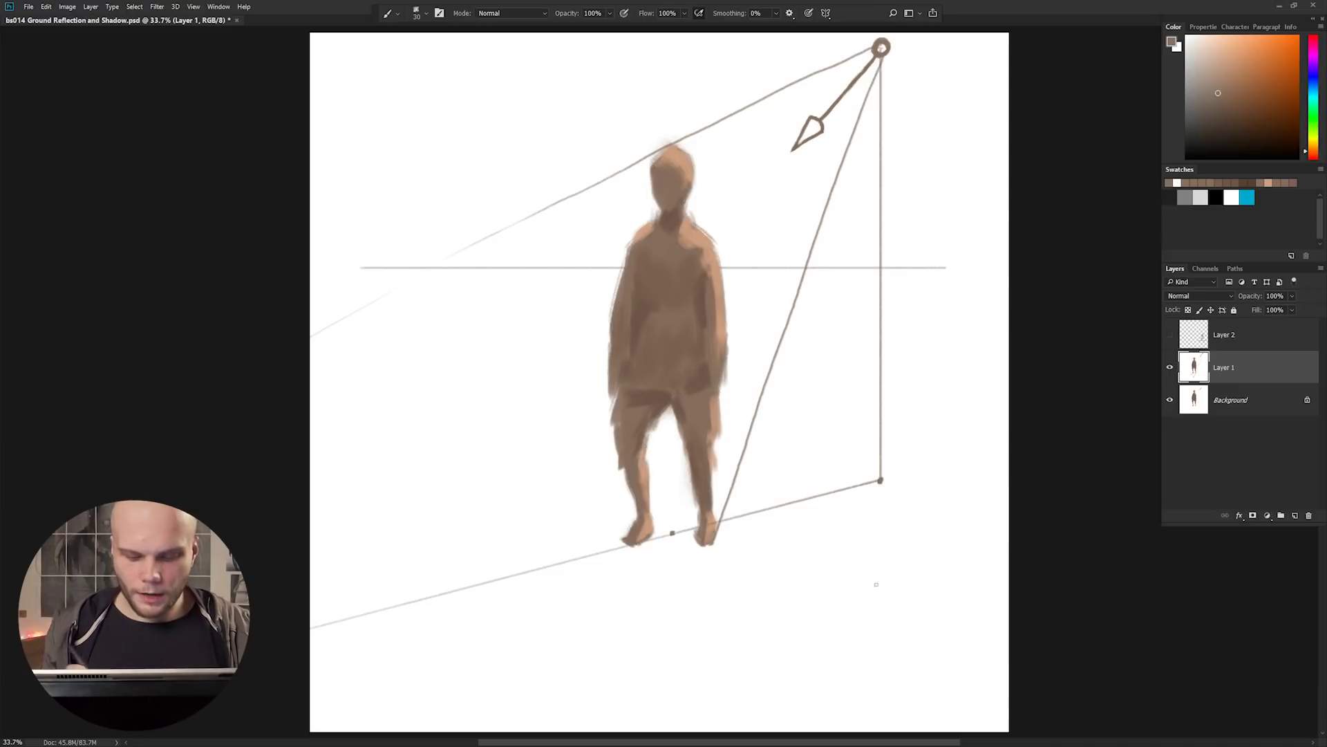
Project the crotch height from the figure's vertical axis onto the ground line and outline the gap between the leg shadows
left_click_drag(672, 533, 672, 409, "shift")
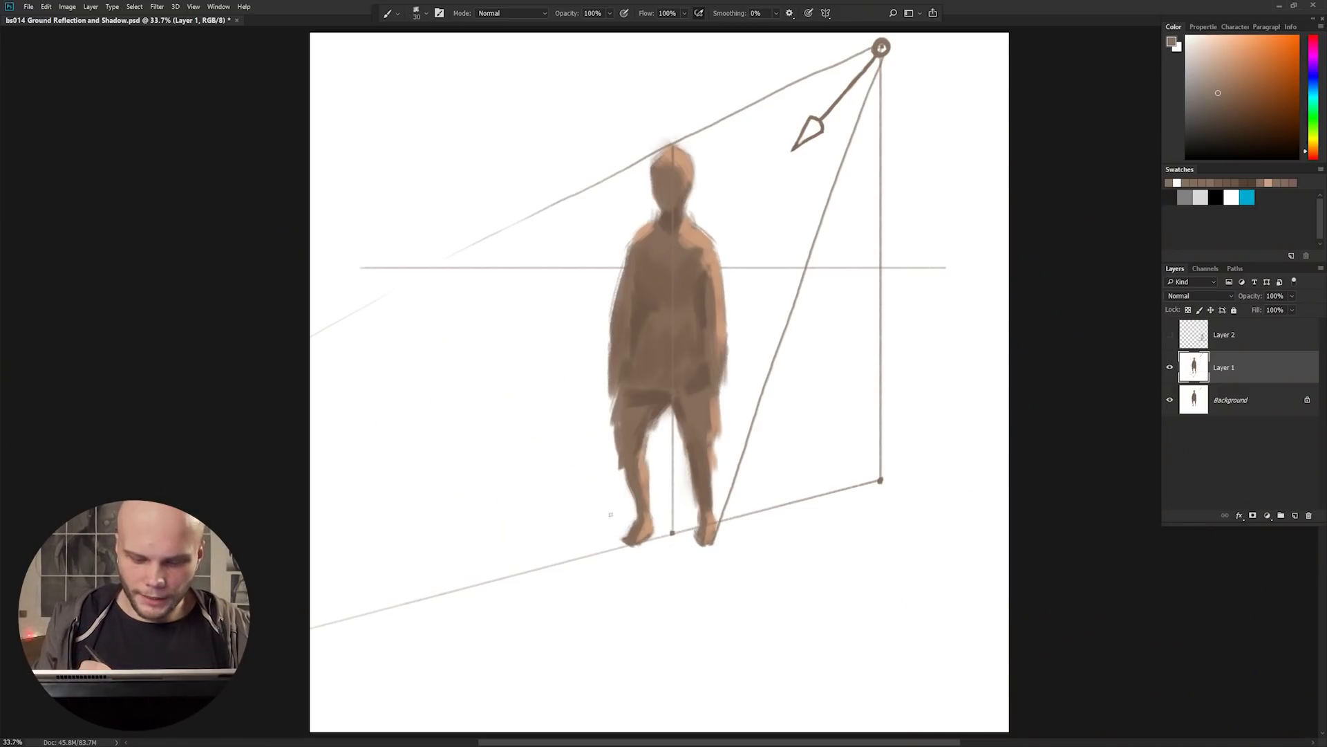
left_click(596, 553, "shift")
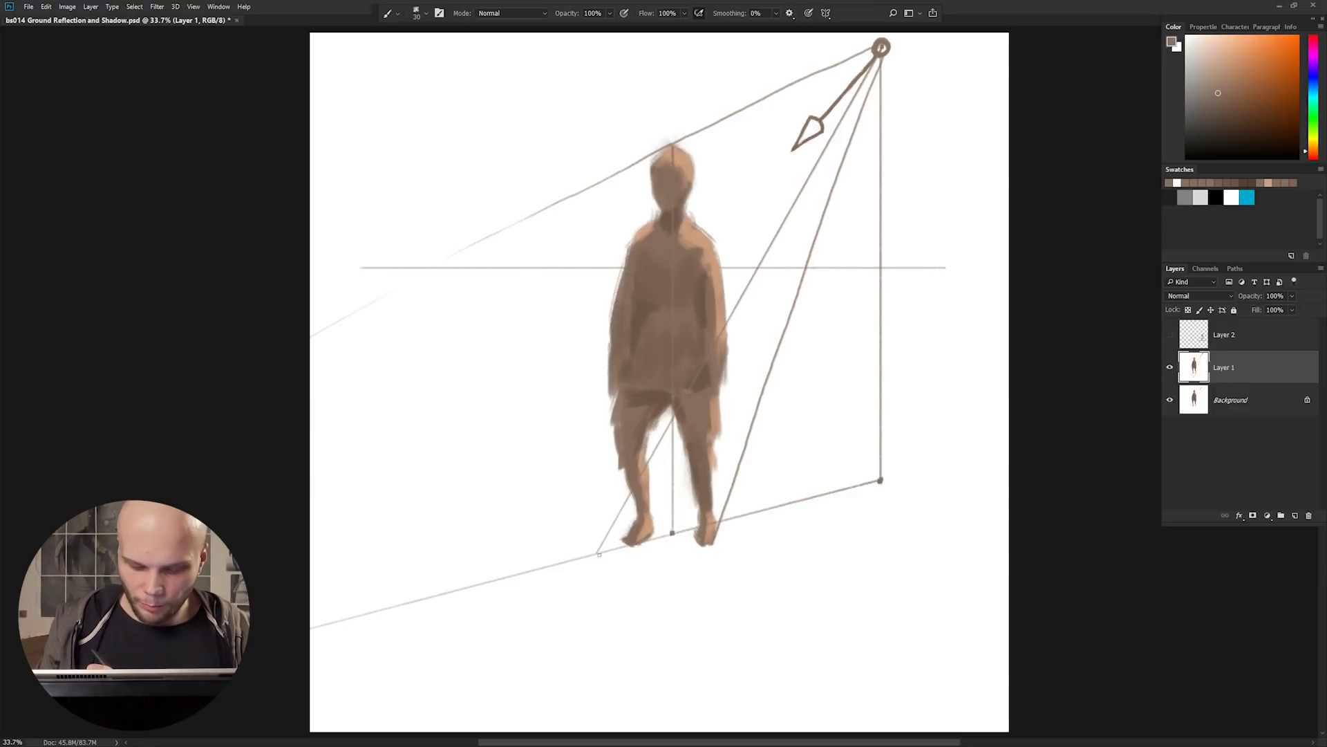
left_click_drag(599, 555, 694, 531)
key("ctrl+z")
left_click_drag(601, 554, 695, 530)
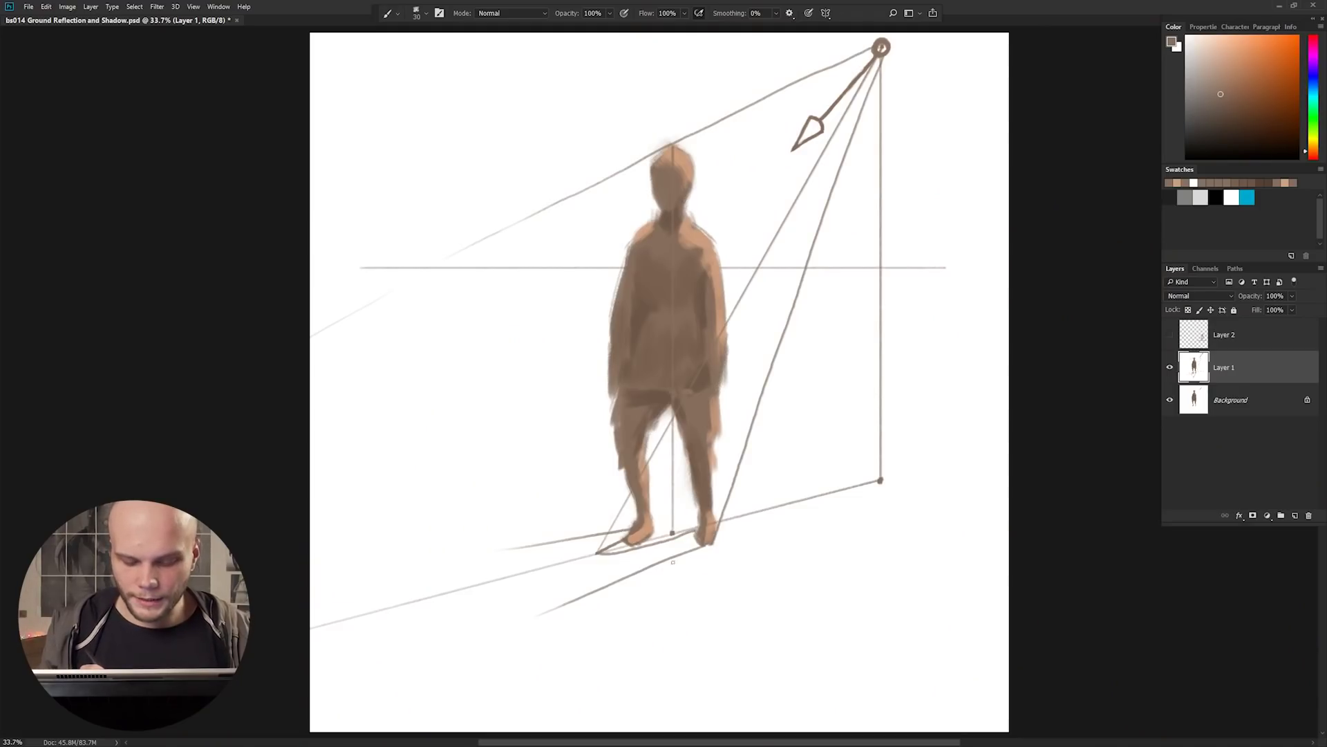
left_click(1170, 334)
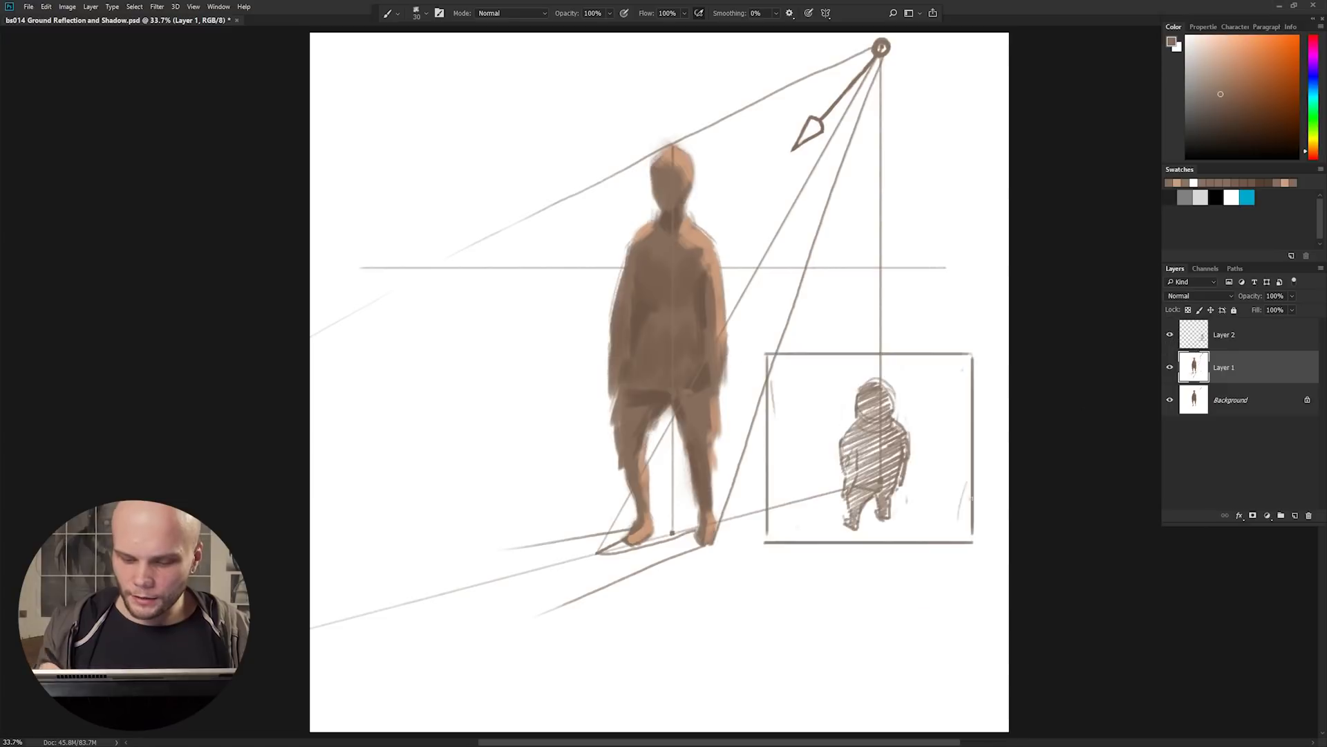
mouse_move(855, 525)
left_mouse_down()
mouse_move(859, 491)
mouse_move(783, 571)
left_mouse_up()
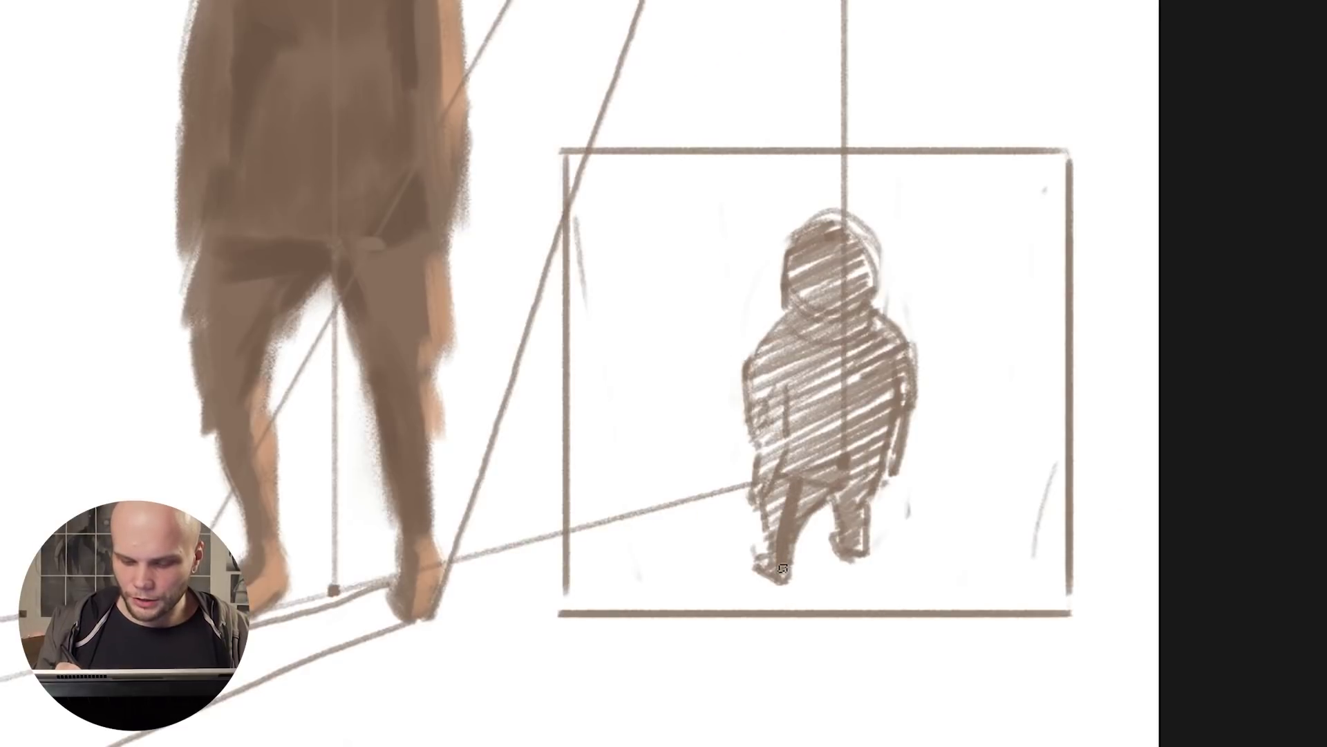
key("ctrl+z")
left_click_drag(805, 477, 826, 373)
left_click_drag(845, 227, 806, 484)
left_click_drag(833, 262, 820, 463)
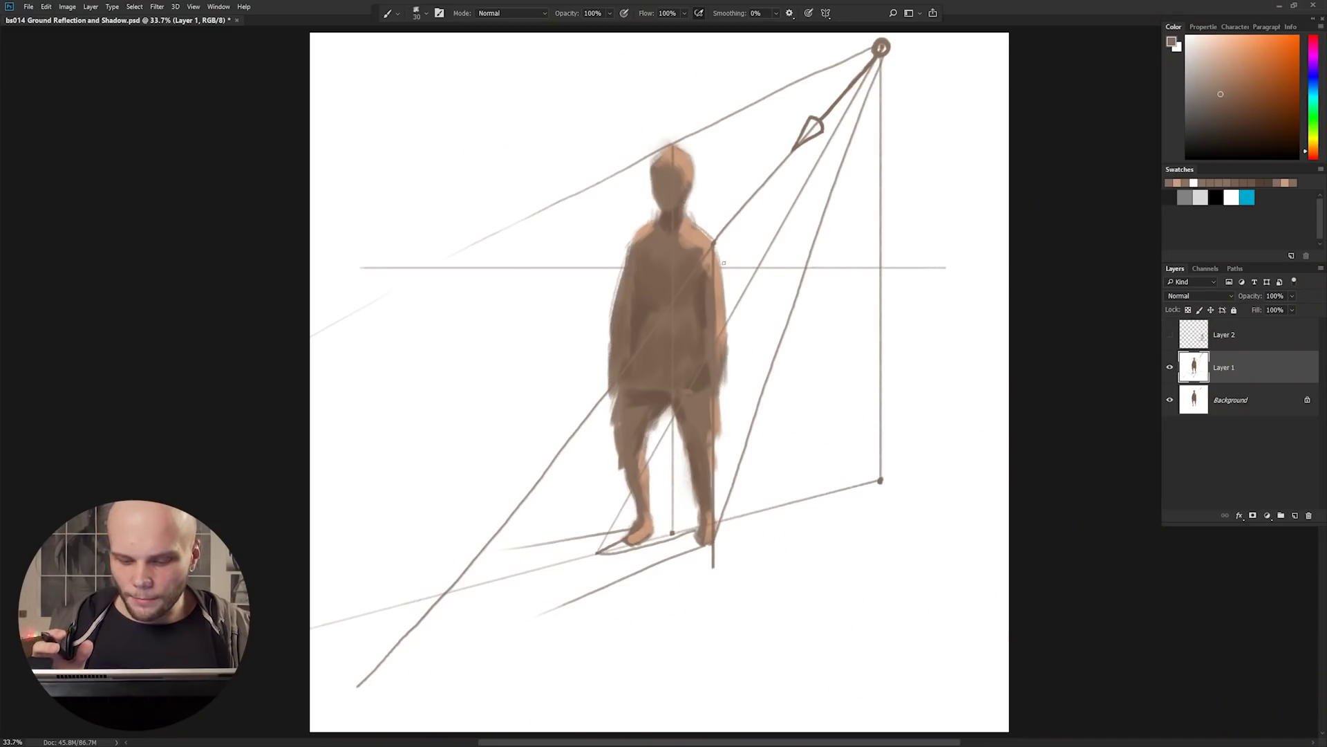
key("ctrl+z")
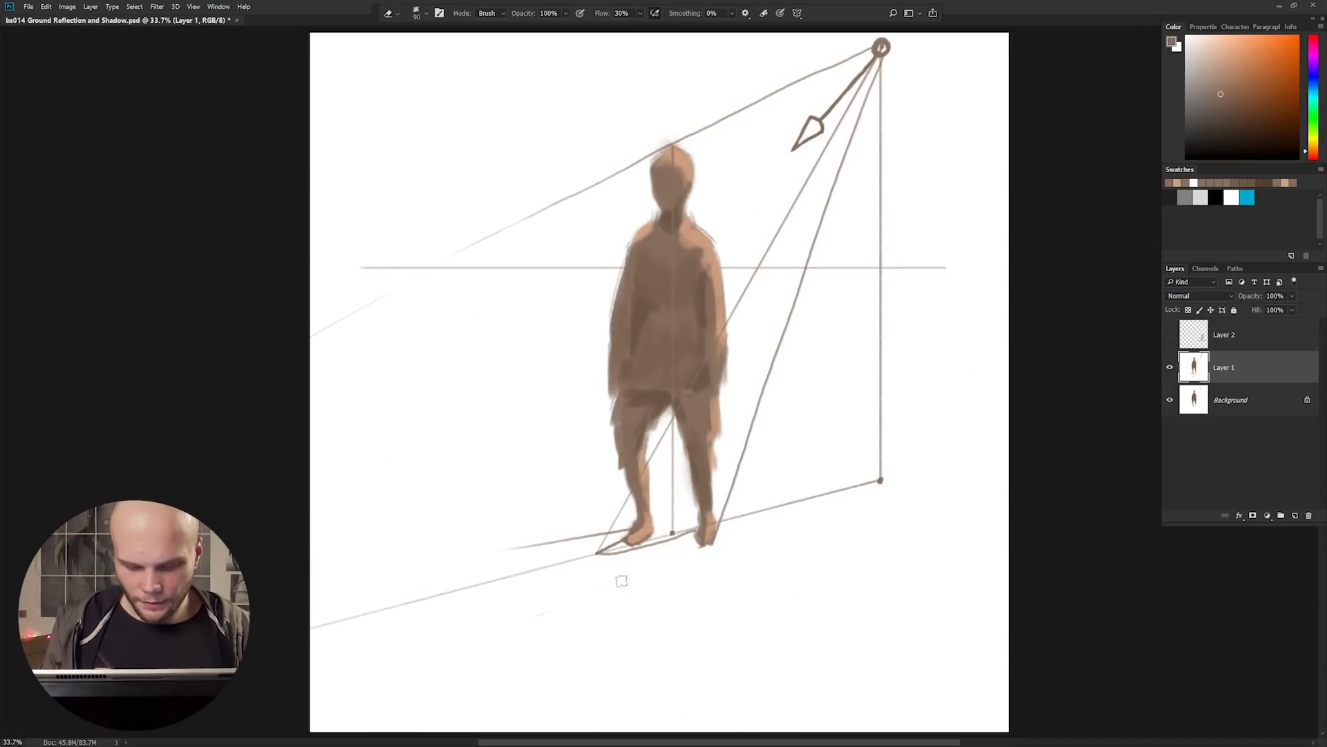
Draw the near edge of the cast shadow from the outer foot, with a short notch at the garment hem, toward the foreground
key("b")
left_click_drag(708, 547, 657, 605)
key("ctrl+z")
left_click_drag(709, 543, 676, 589)
key("ctrl+z")
left_click_drag(710, 545, 609, 632)
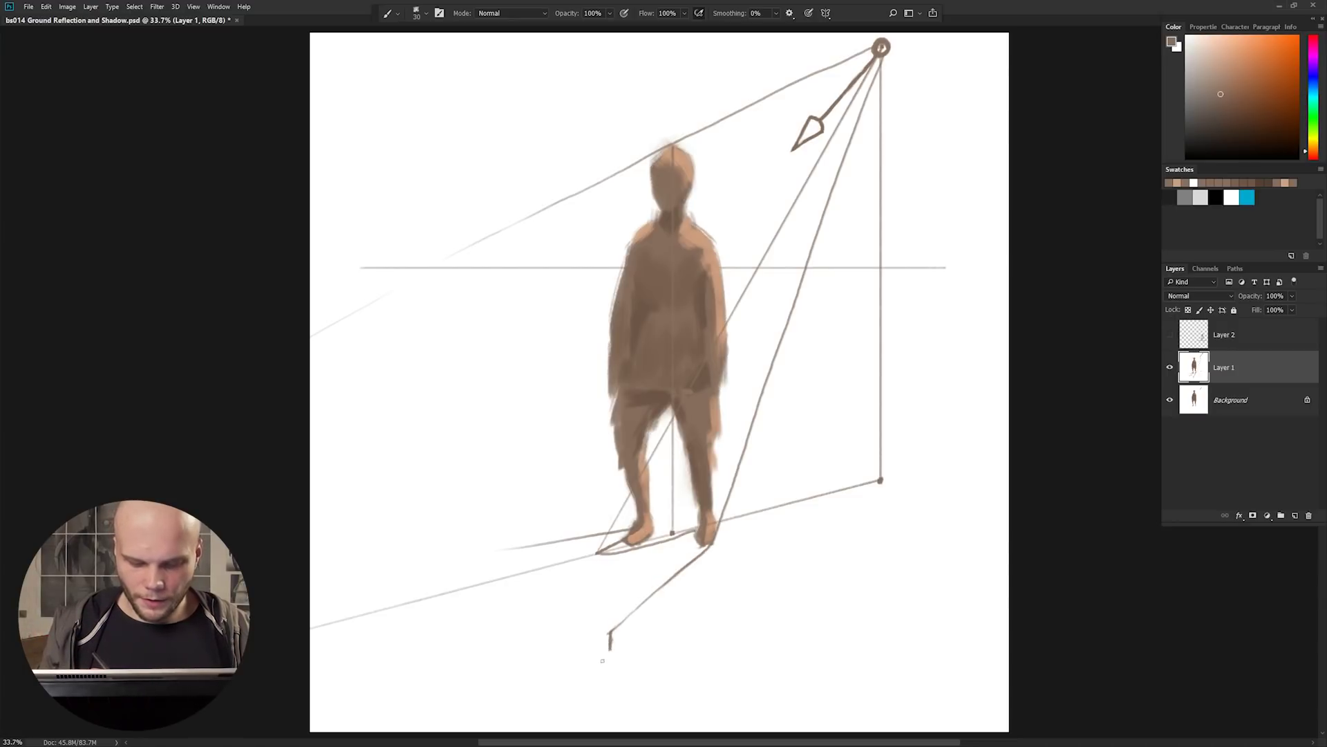
left_click_drag(607, 654, 511, 731)
Draw an arrow on the ground from between the figure's feet toward the foreground
left_click(1170, 335)
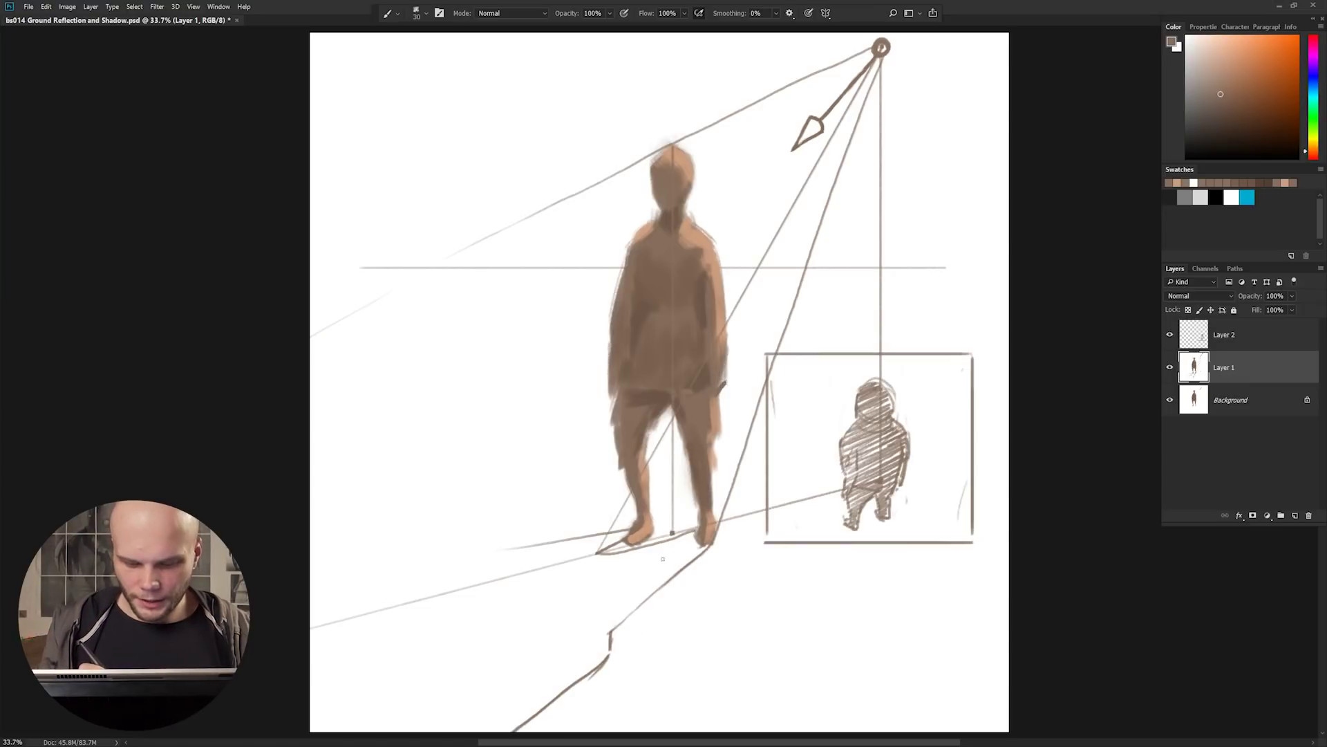
left_click_drag(664, 539, 629, 681)
mouse_move(651, 630)
left_mouse_down()
mouse_move(629, 681)
mouse_move(627, 620)
left_mouse_up()
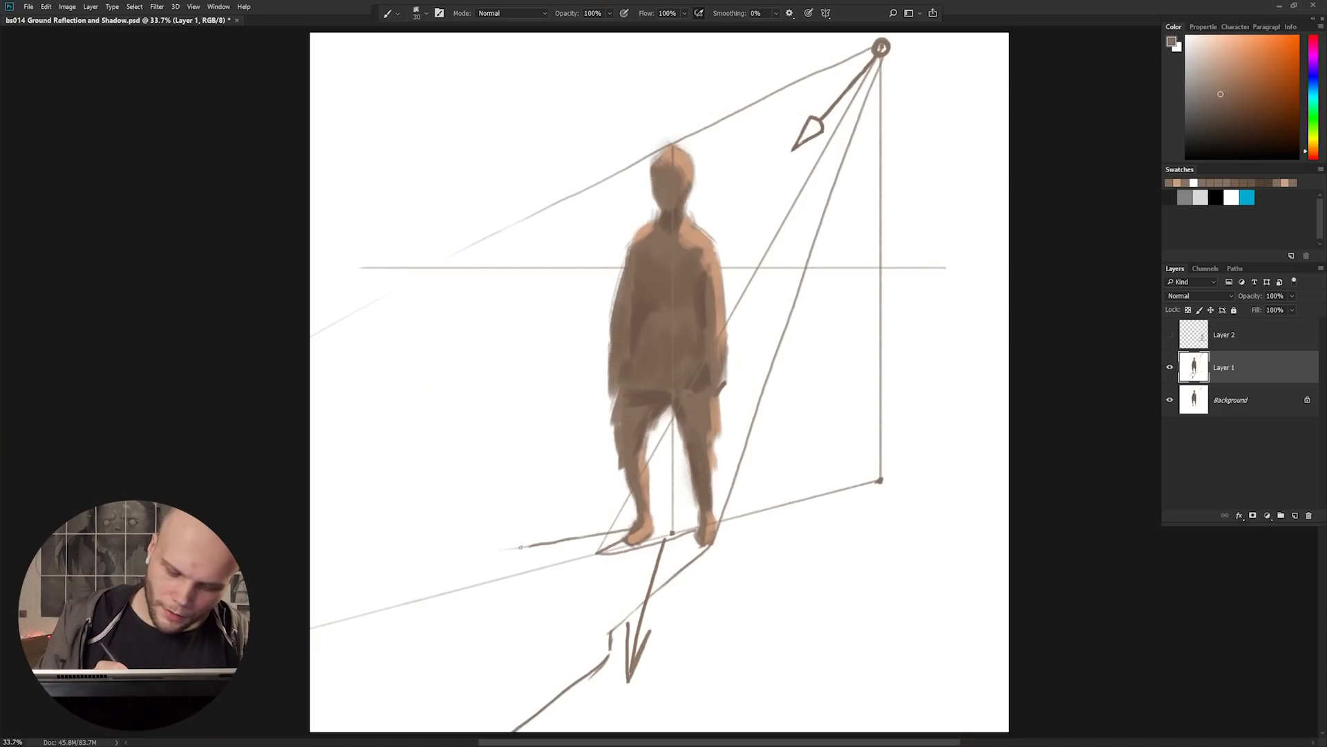
Extend the far edge of the leg shadow to the canvas edge and draw the garment hem line across the shadow
left_click_drag(521, 547, 311, 562)
key("ctrl+z")
key("ctrl+z")
left_click_drag(419, 555, 606, 637)
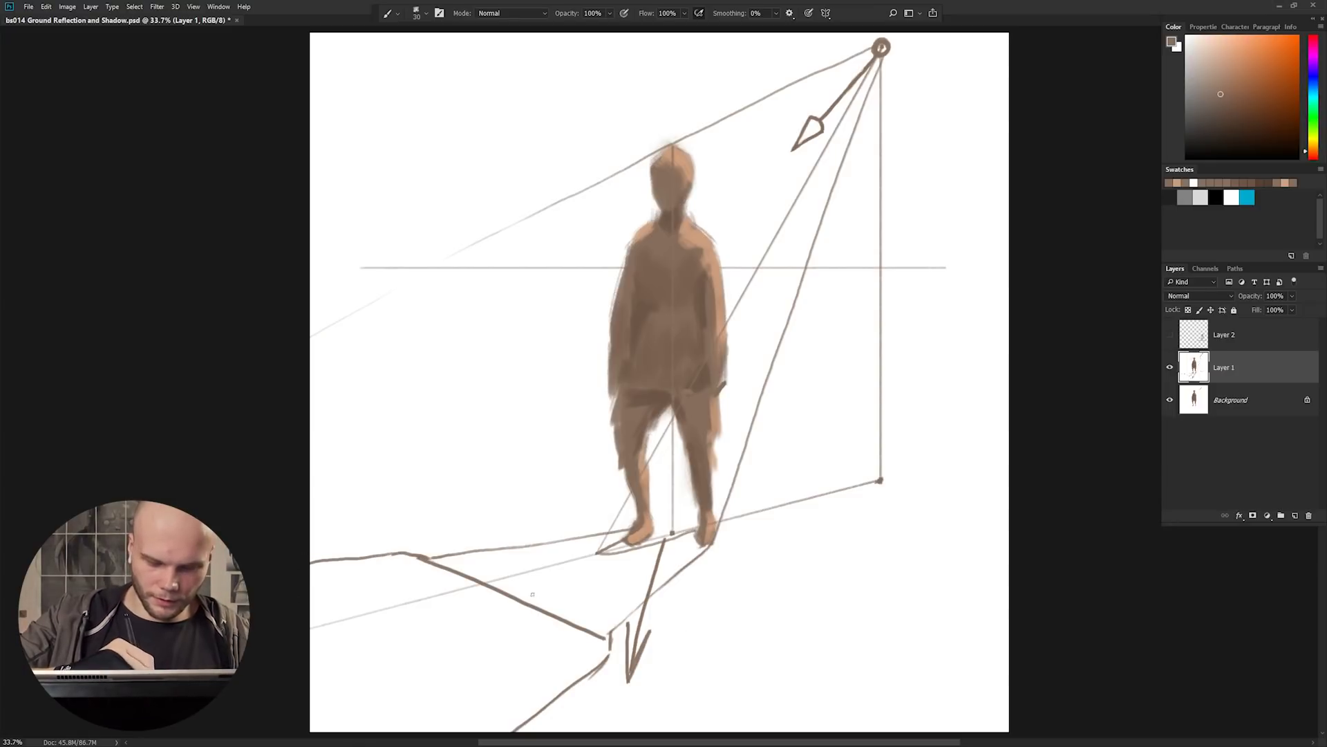
left_click_drag(418, 554, 603, 631)
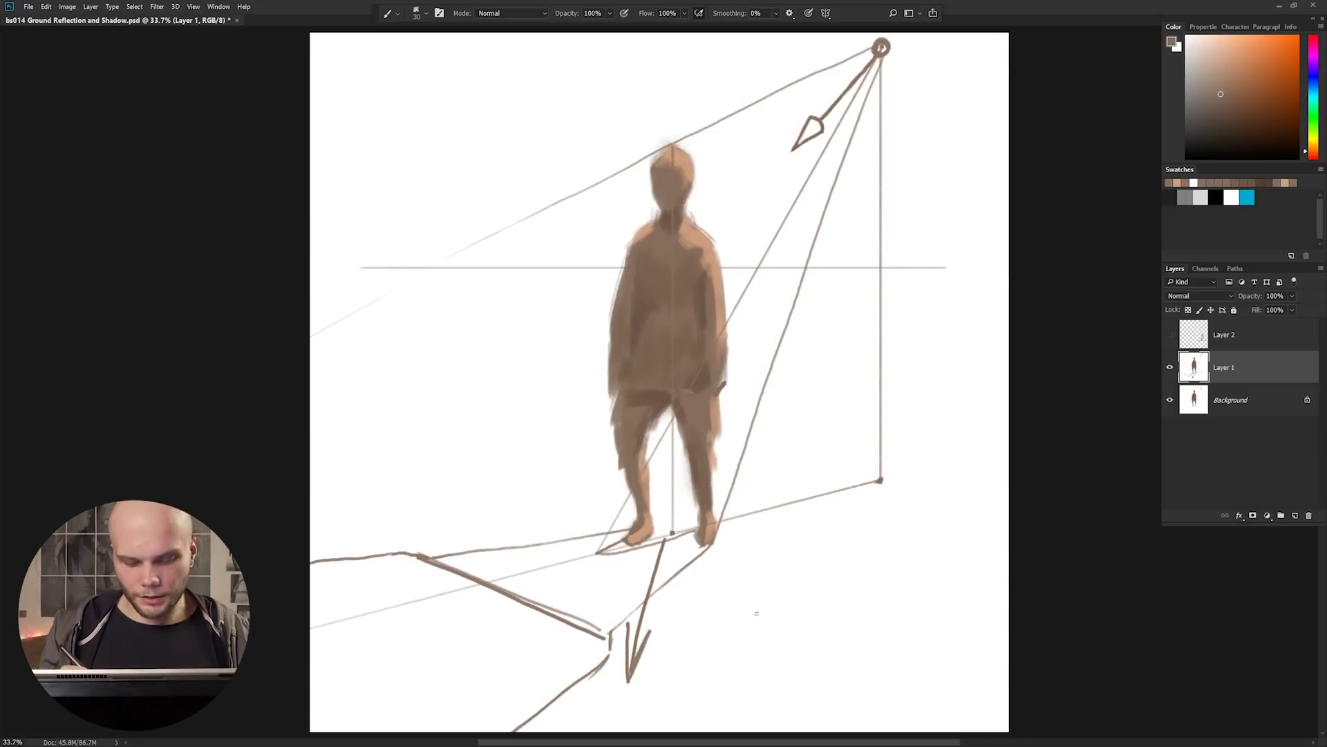
Duplicate the drawing layer and scale the copy down proportionally over a blank white layer
key("ctrl+j")
key("ctrl+t")
left_click_drag(1011, 33, 765, 276, "alt+shift")
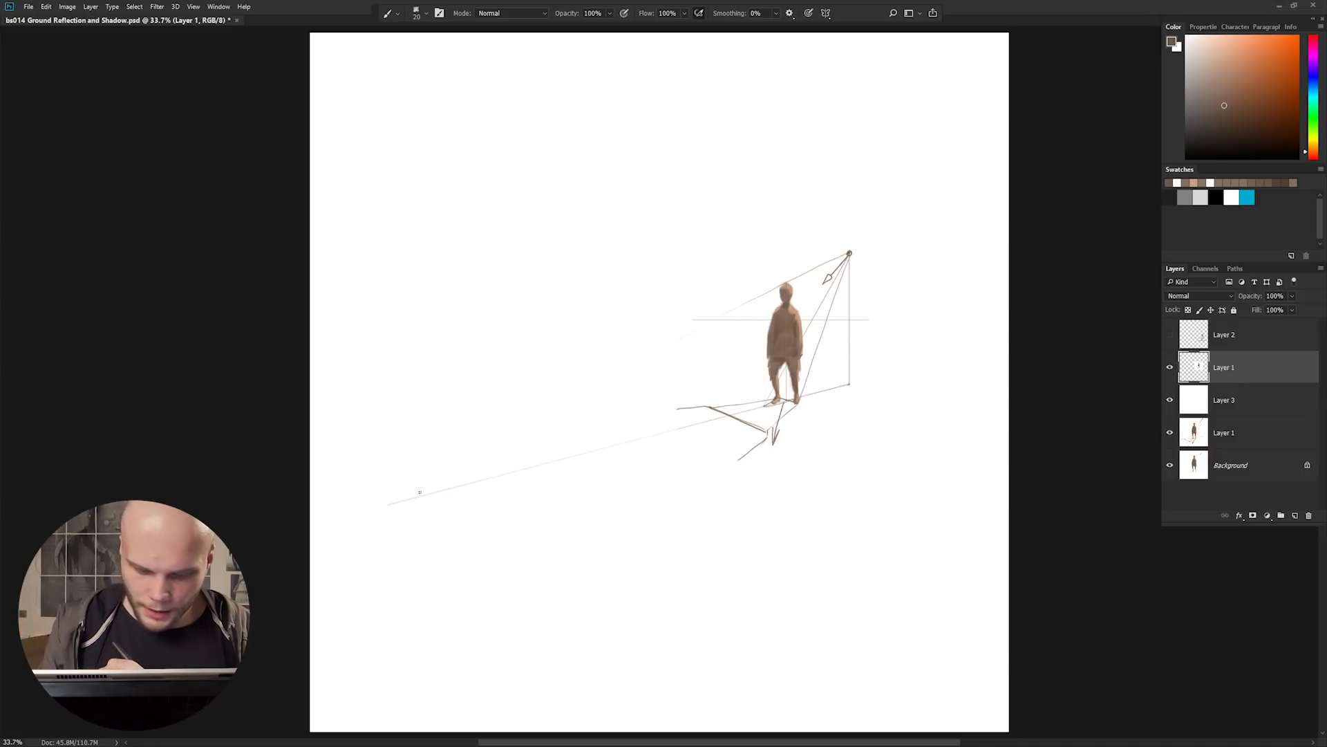
Draw a straight ray from the light source over the head and extend the ground line until both meet
left_click(417, 499, "shift")
key("ctrl+z")
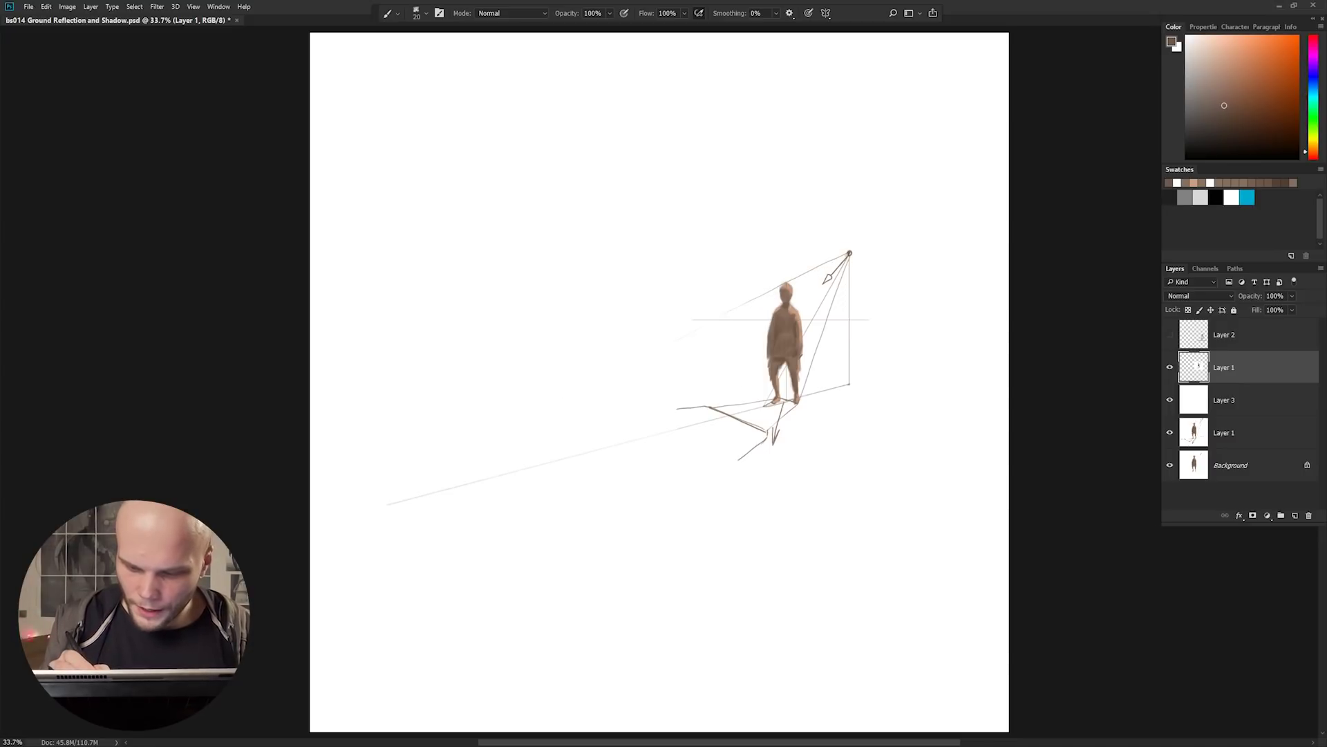
left_click(365, 505, "shift")
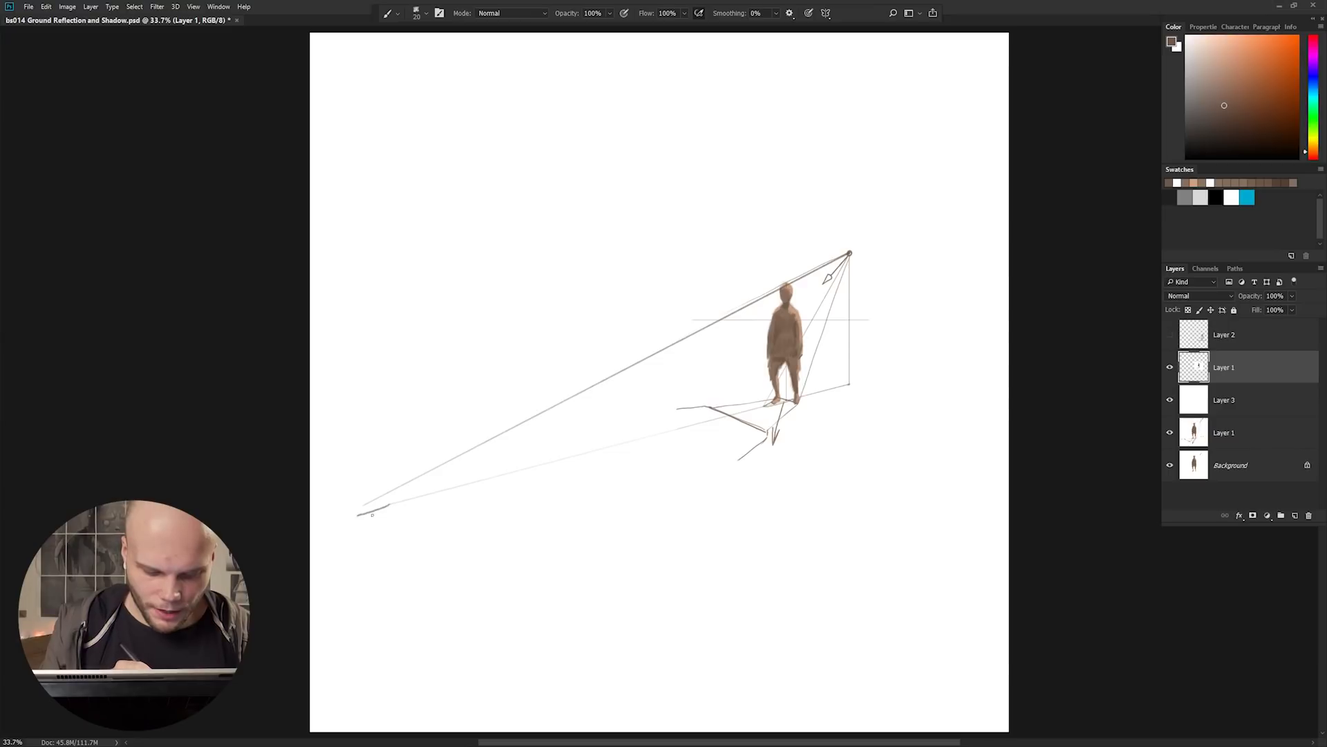
left_click_drag(388, 505, 338, 517)
Draw the near edge of the torso shadow as a curve continuing from the leg shadow on the scaled drawing
left_click_drag(745, 455, 602, 545)
key("ctrl+z")
left_click_drag(744, 456, 631, 542)
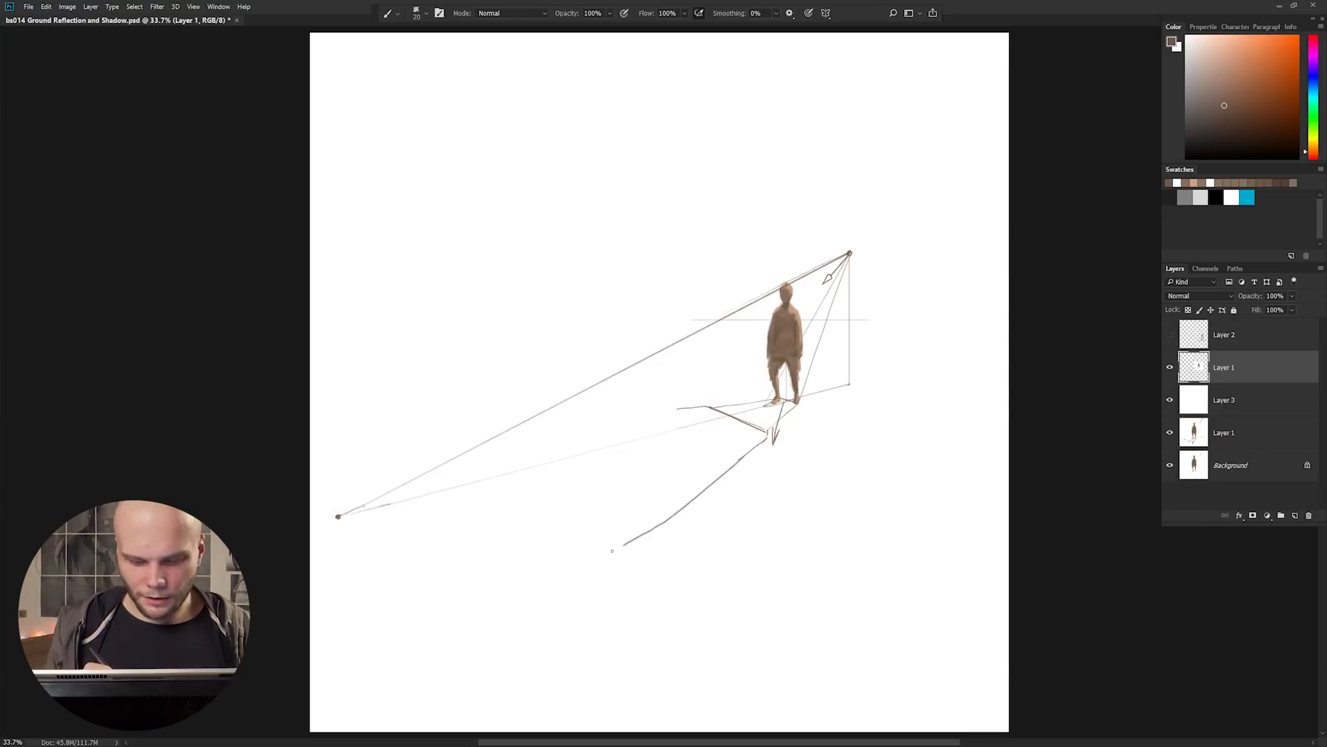
key("ctrl+z")
left_click_drag(742, 458, 563, 546)
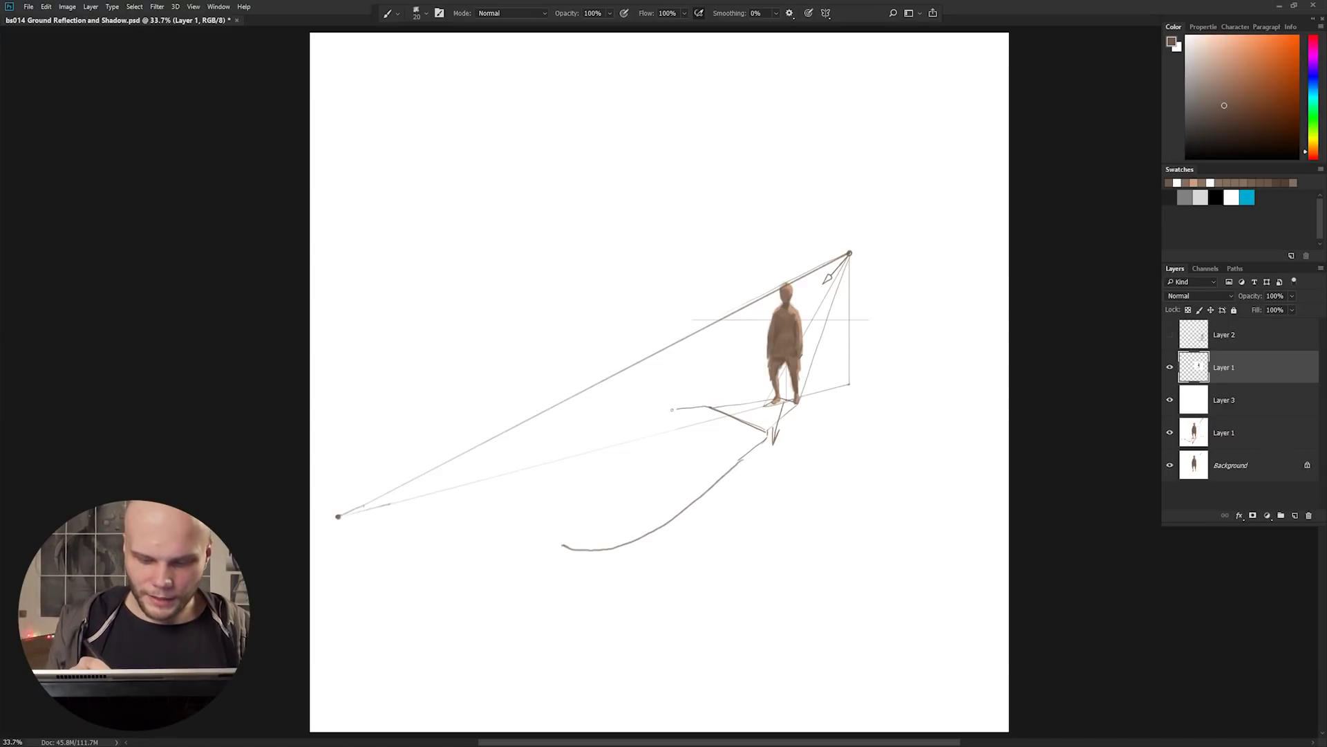
Complete the cast shadow's outline up to the head's end point and fill it with diagonal hatching
mouse_move(676, 409)
left_mouse_down()
mouse_move(343, 481)
mouse_move(329, 511)
mouse_move(340, 527)
mouse_move(570, 550)
left_mouse_up()
key("ctrl+z")
key("bracketright")
left_click_drag(450, 450, 519, 524)
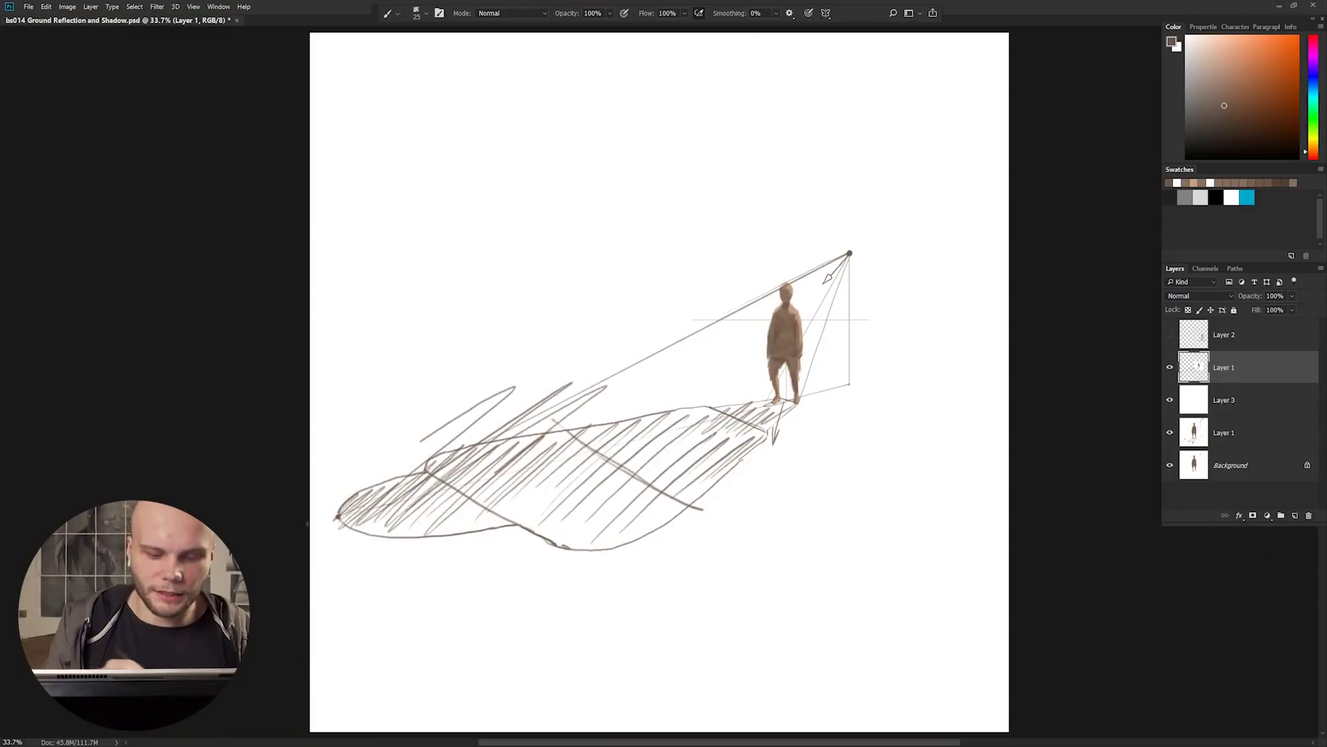
left_click_drag(465, 387, 311, 515)
mouse_move(491, 478)
left_mouse_down()
mouse_move(415, 626)
mouse_move(742, 626)
left_mouse_up()
key("ctrl+z")
key("ctrl+z")
key("ctrl+z")
key("ctrl+z")
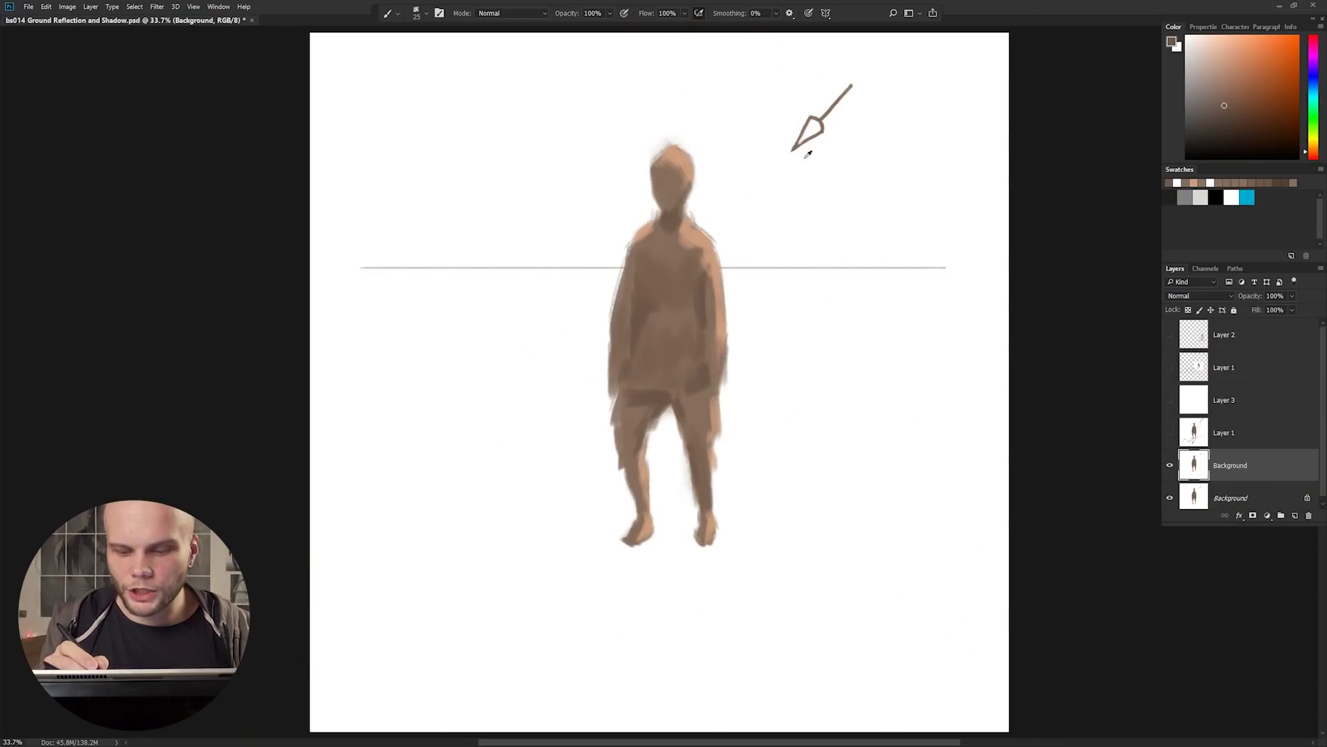
Paint over the old light arrow with the sampled background colour and draw a new arrow pointing diagonally down toward the figure
left_click(808, 154, "alt")
key("]")
key("]")
key("]")
key("]")
key("]")
key("]")
key("]")
key("]")
key("]")
key("]")
key("]")
mouse_move(795, 147)
left_mouse_down()
mouse_move(851, 86)
mouse_move(833, 170)
left_mouse_up()
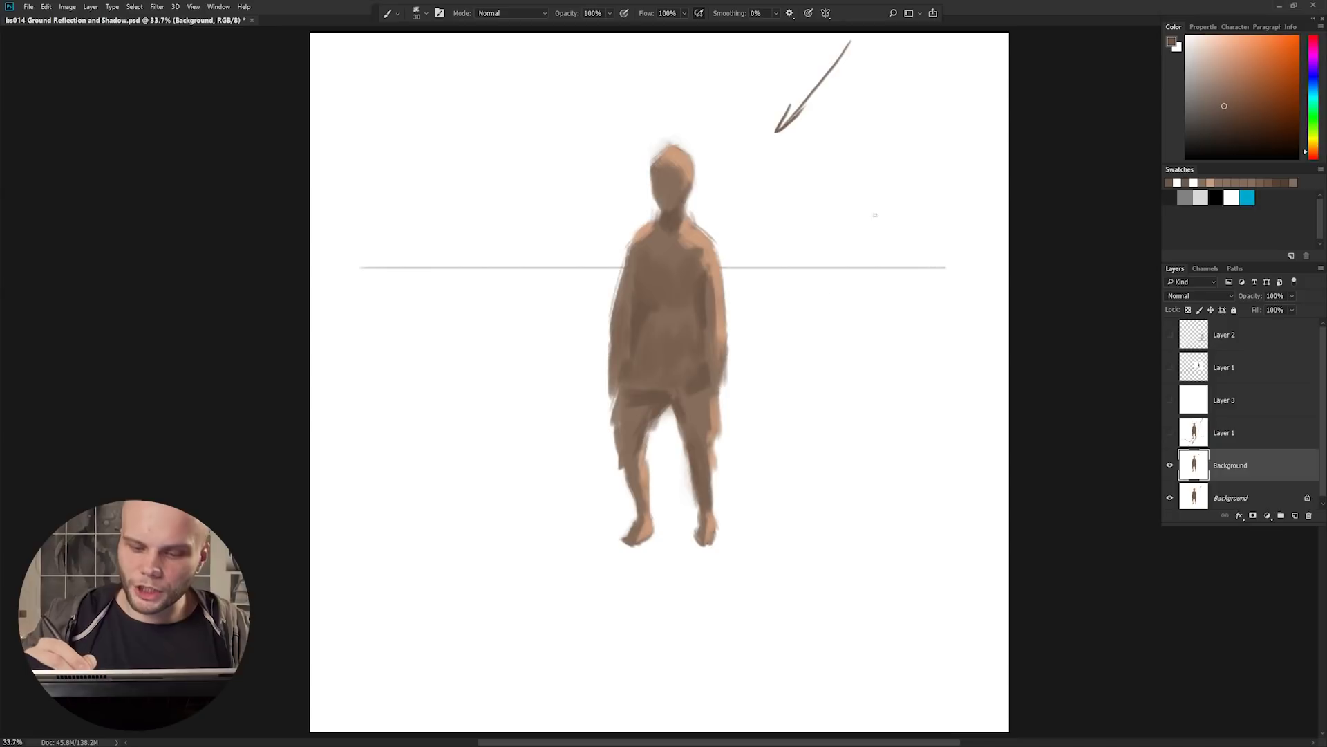
Draw light rays parallel to the arrow, a short one ending at the outer foot and a long one running down from the head top
left_click_drag(754, 477, 714, 538)
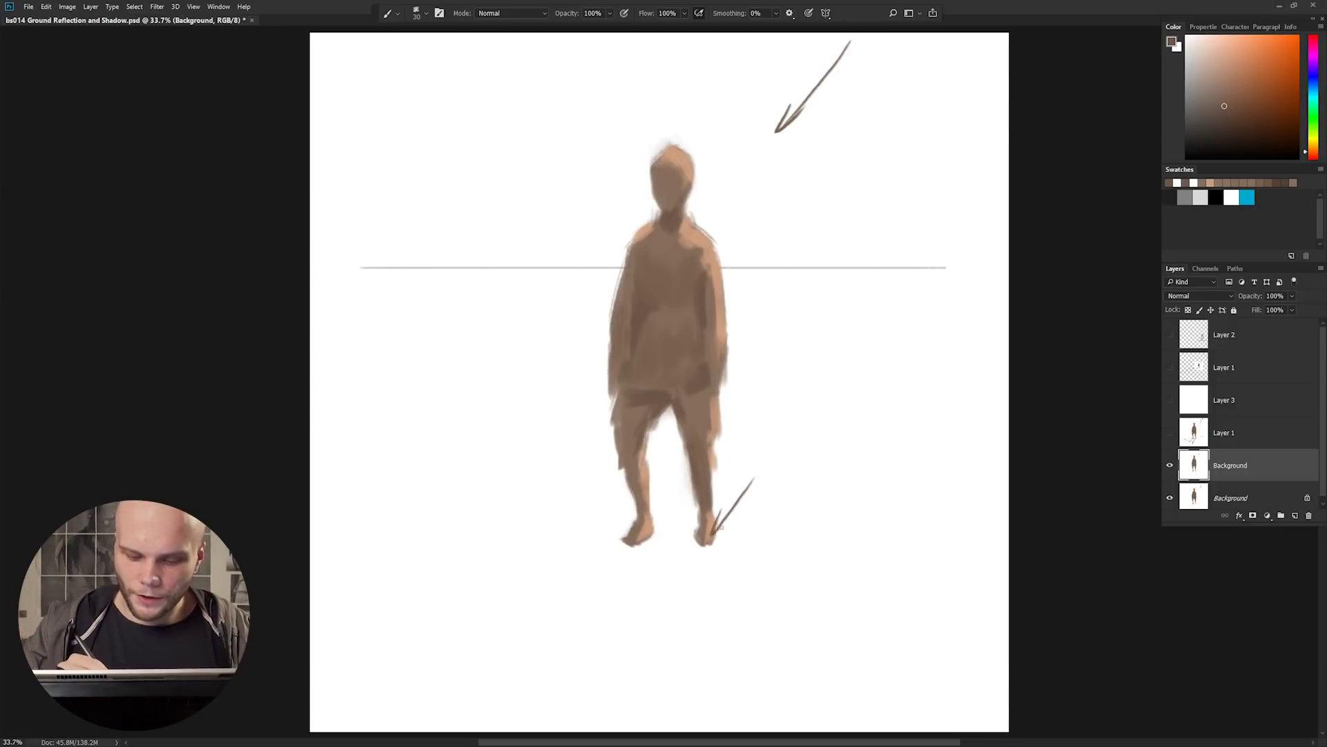
key("ctrl+z")
left_click_drag(671, 142, 326, 603)
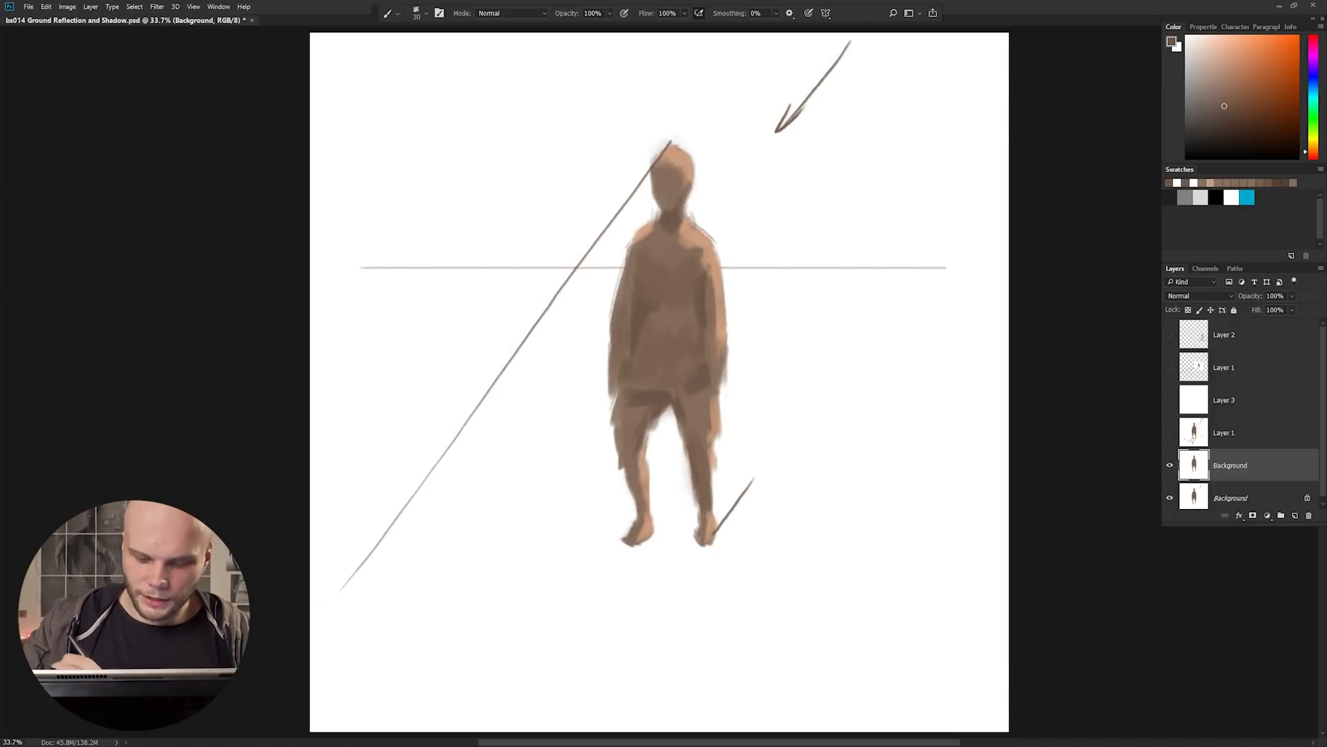
left_click(1170, 335)
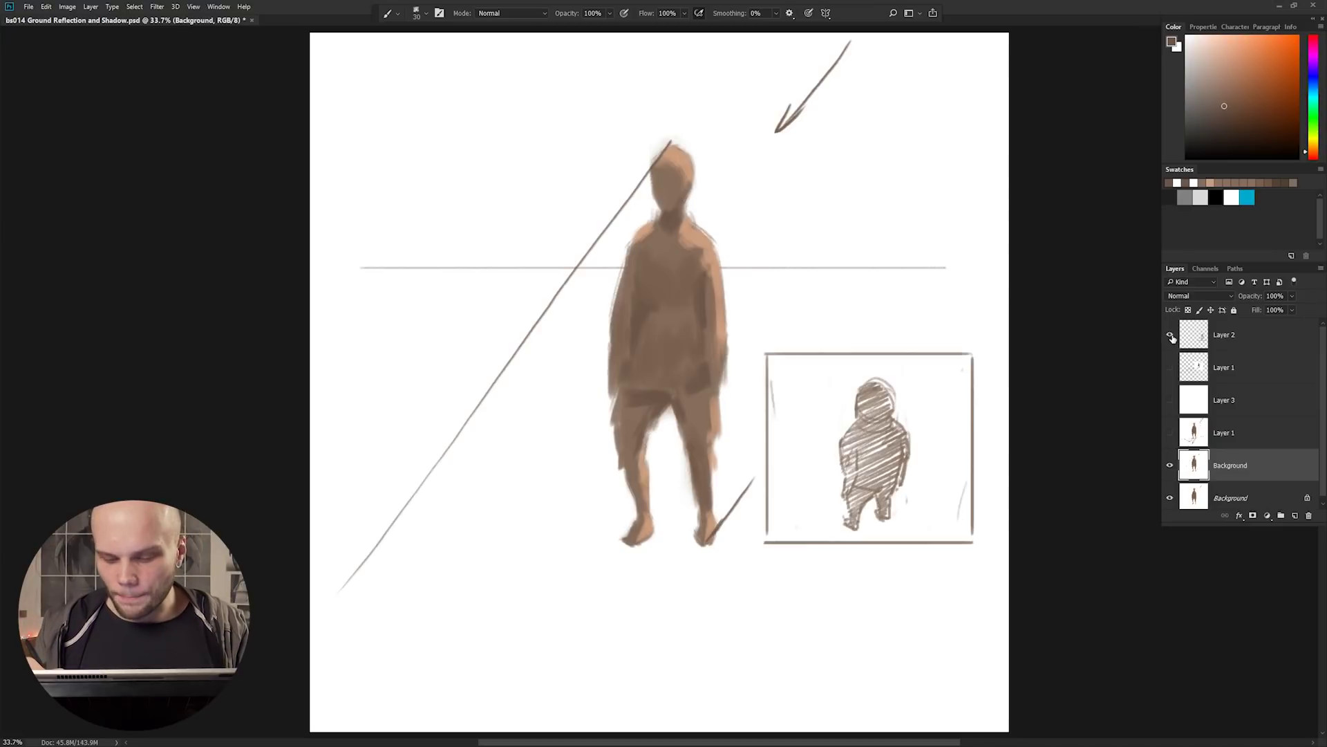
left_click(1171, 337)
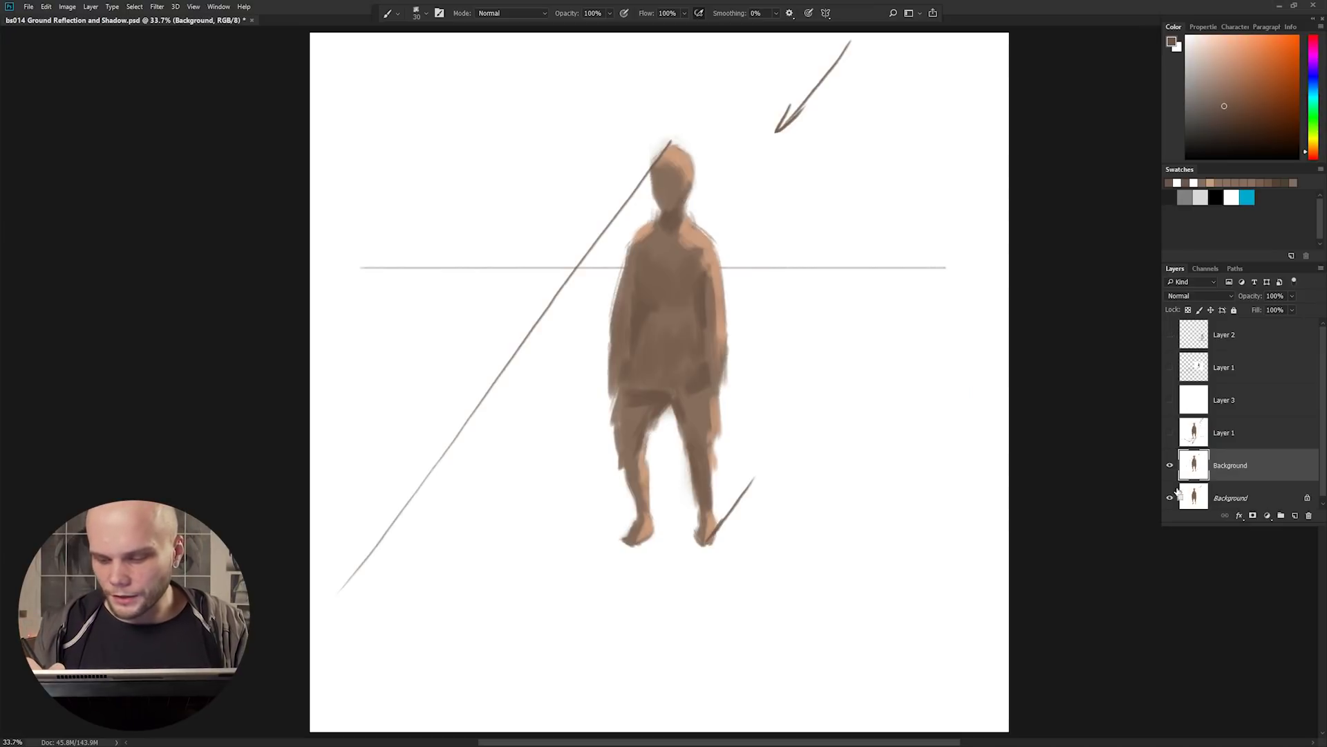
On a new layer, sketch a small standing figure inside the lower square frame beside the main figure
left_click(1179, 493)
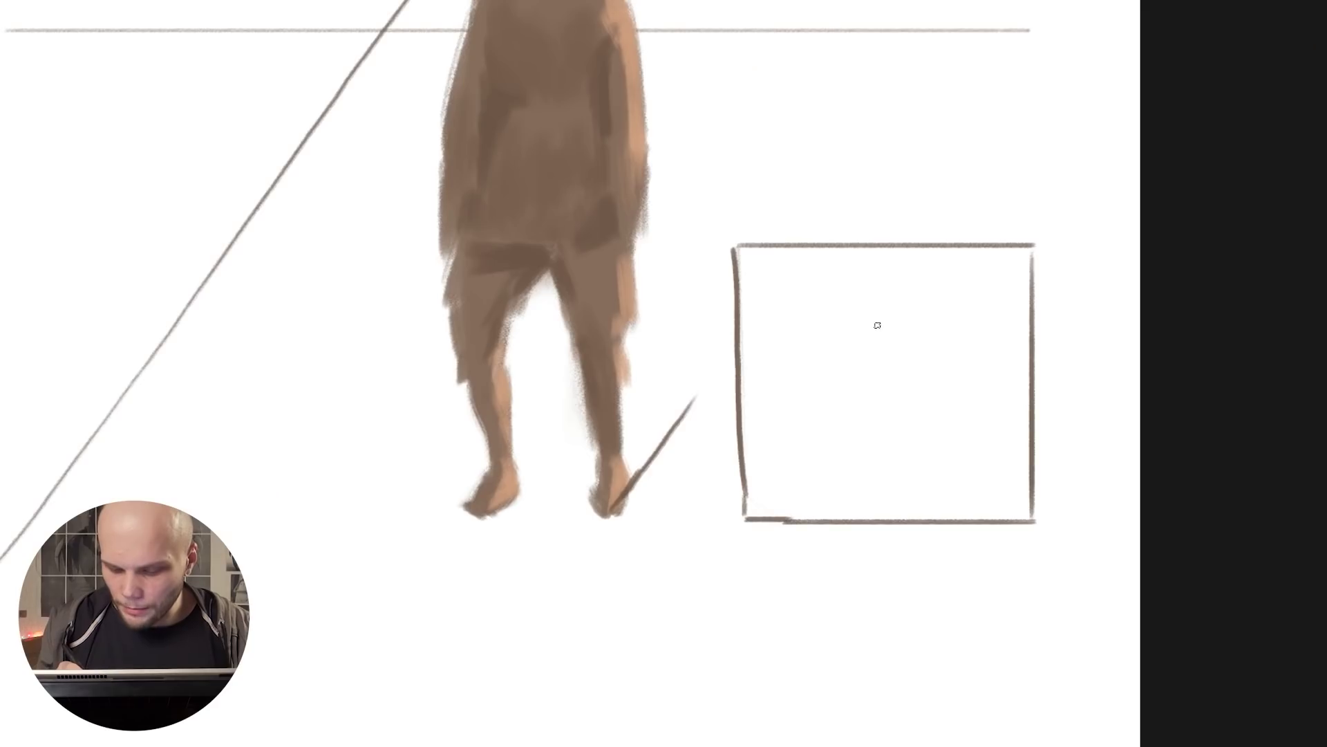
mouse_move(877, 325)
left_mouse_down()
mouse_move(864, 331)
mouse_move(866, 421)
left_mouse_up()
left_click_drag(857, 359, 892, 442)
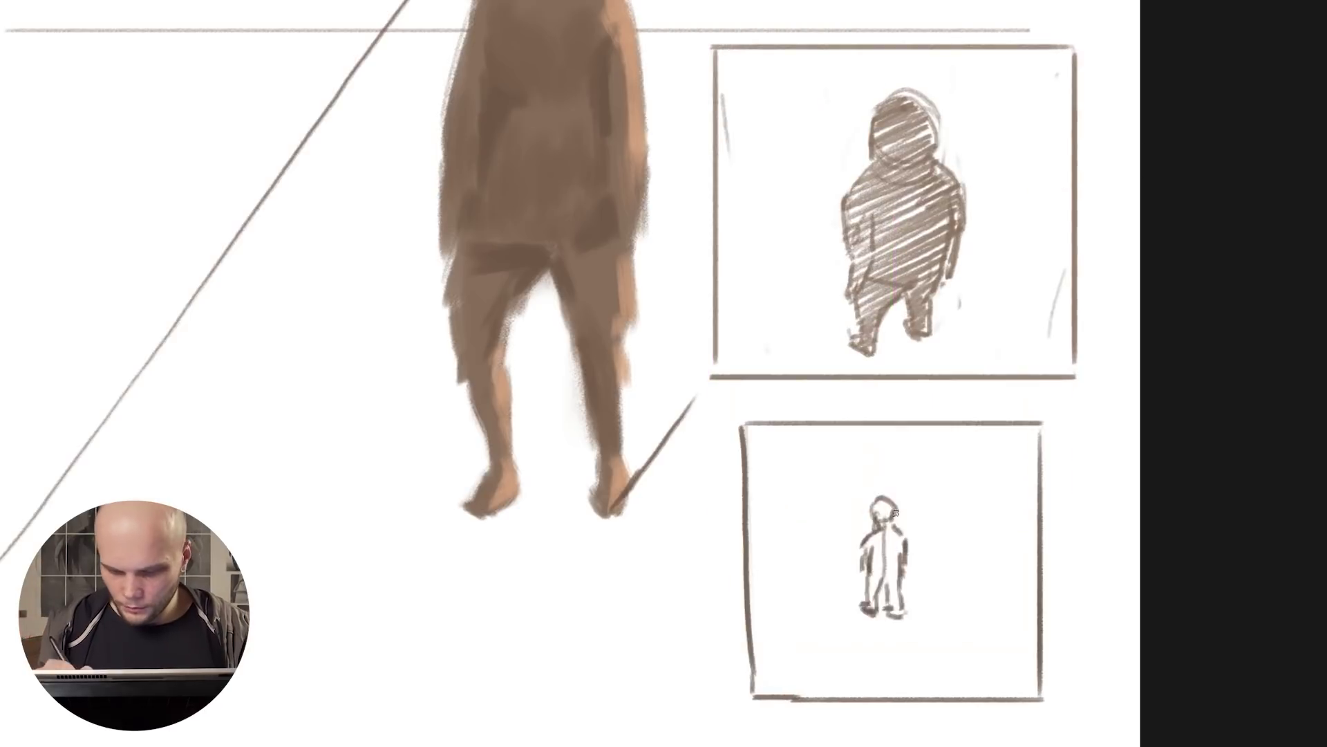
mouse_move(926, 518)
left_mouse_down()
mouse_move(855, 589)
mouse_move(916, 592)
left_mouse_up()
left_click_drag(878, 484, 914, 515)
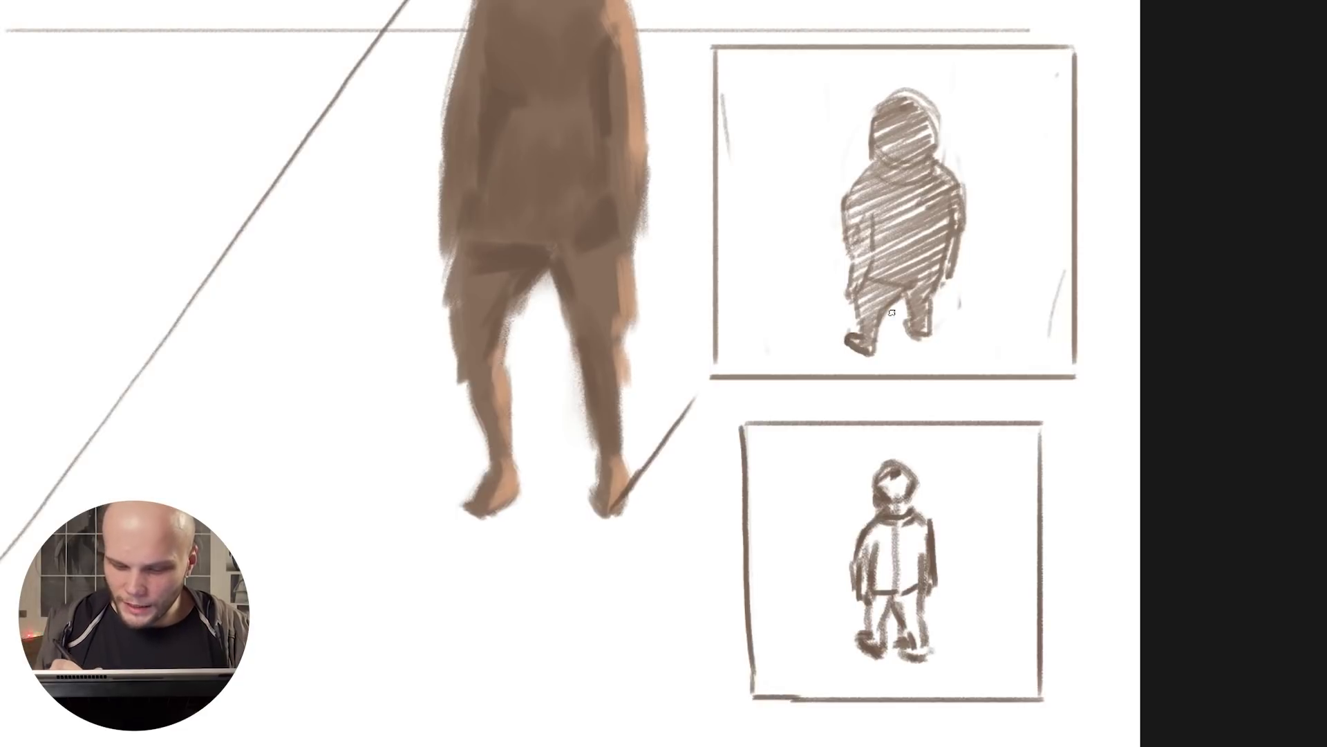
mouse_move(910, 102)
left_mouse_down()
mouse_move(882, 159)
mouse_move(898, 125)
left_mouse_up()
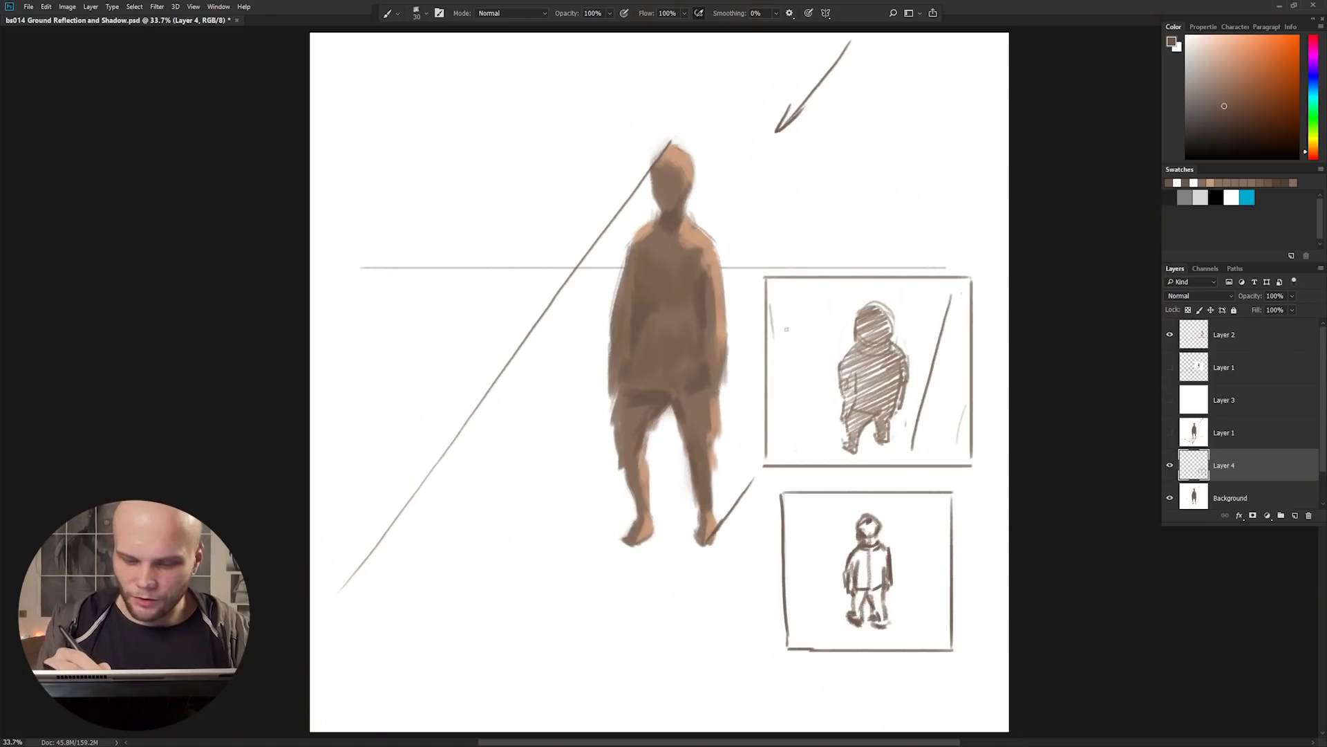
Try slanted lines on both sides of the hatched figure in the upper frame and undo them
left_click_drag(781, 308, 831, 443)
key("ctrl+z")
key("ctrl+z")
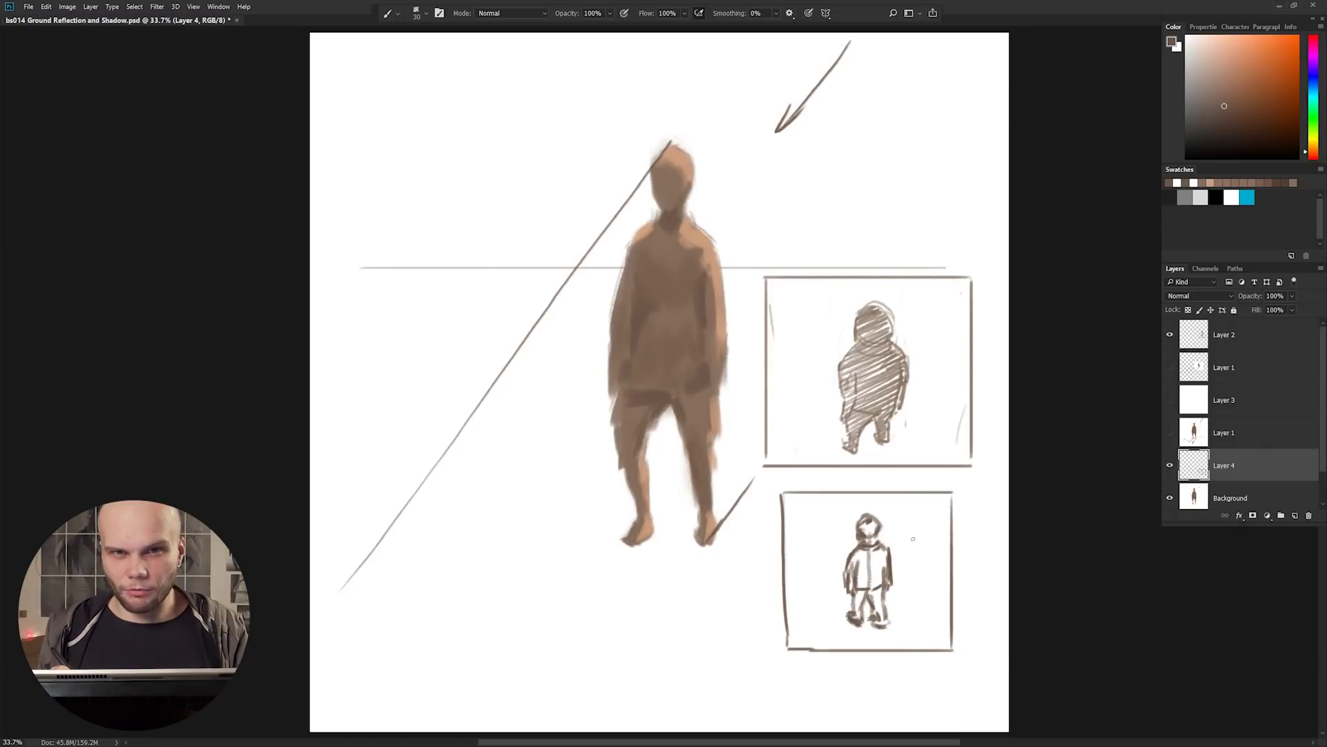
Draw vertical lines on both sides of the small figure in the lower frame
left_click_drag(907, 504, 904, 638)
left_click_drag(830, 504, 825, 598)
left_click_drag(805, 512, 807, 636)
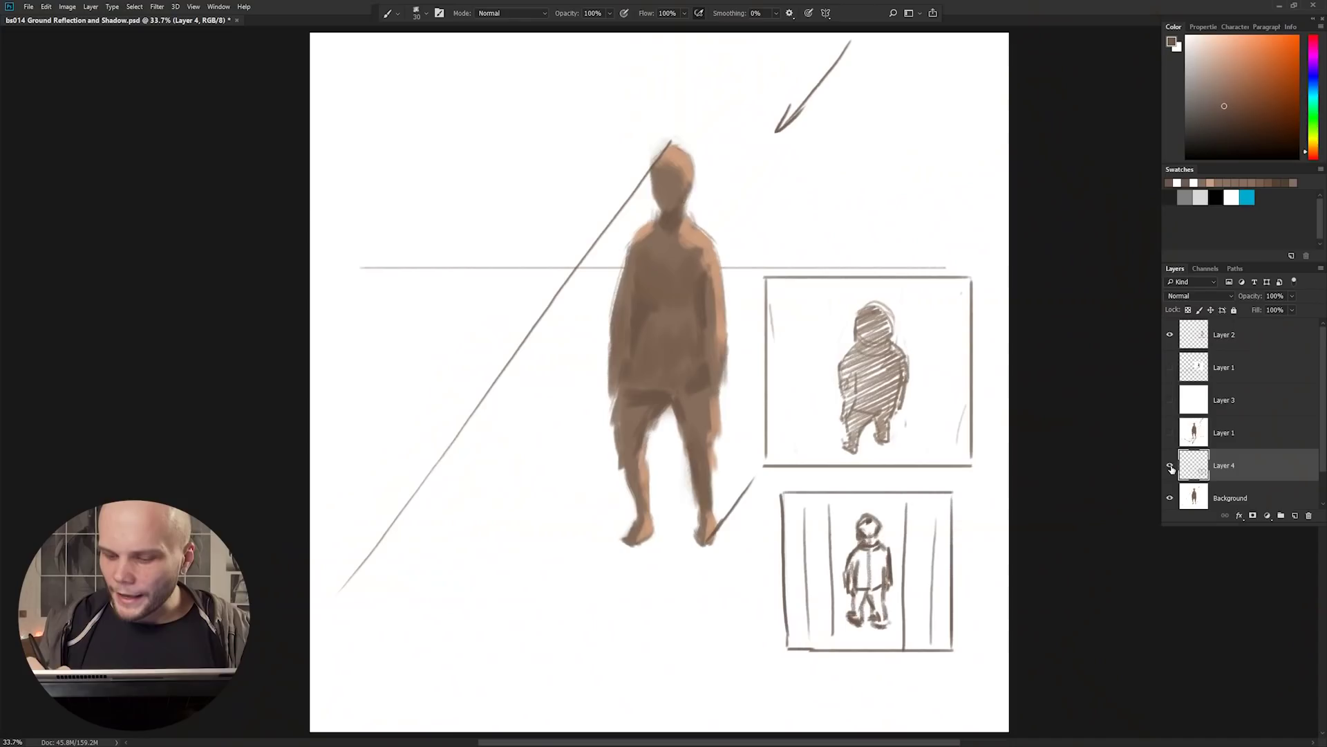
Hide Layer 4 and Layer 2, and make the Background copy with the light rays the active layer
left_click(1171, 467)
left_click(1170, 335)
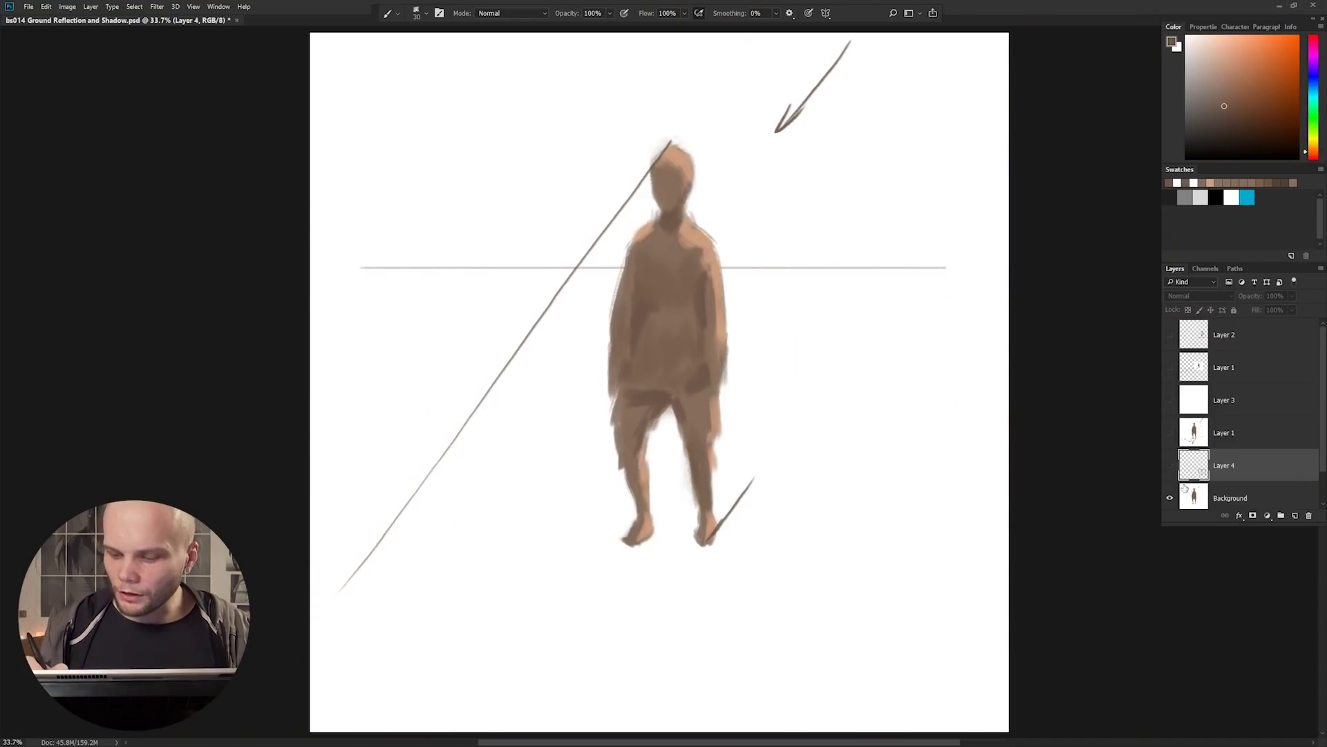
left_click(1194, 496)
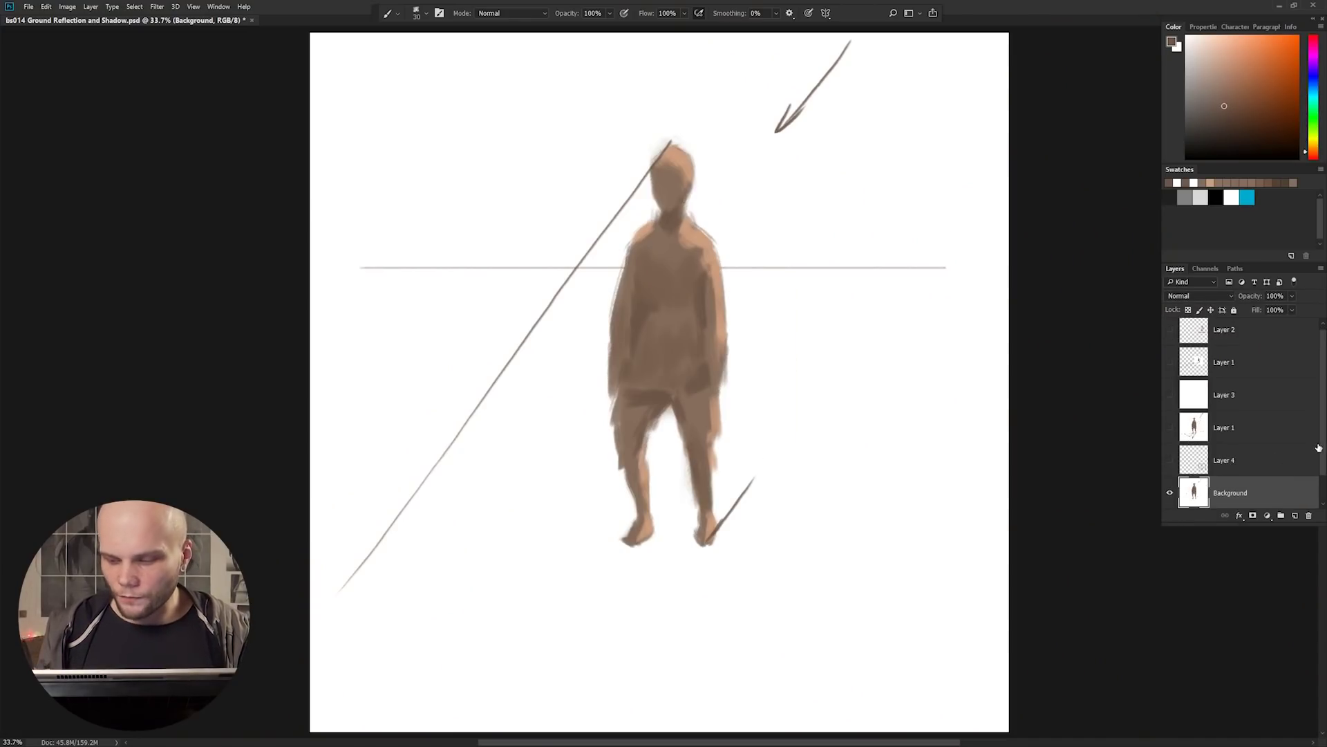
key("ctrl+j")
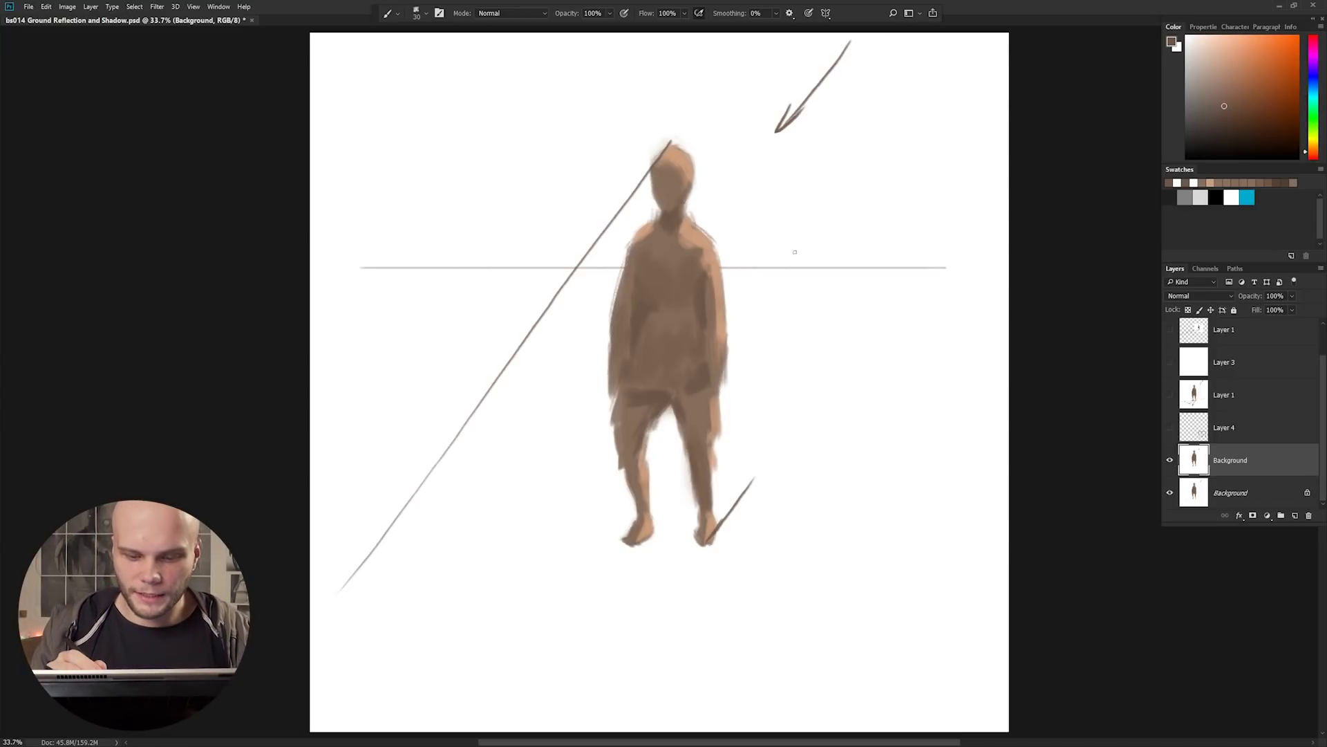
Draw a light ray parallel to the arrow, crossing the torso and ending at the upper right of the figure
left_click_drag(339, 595, 395, 614)
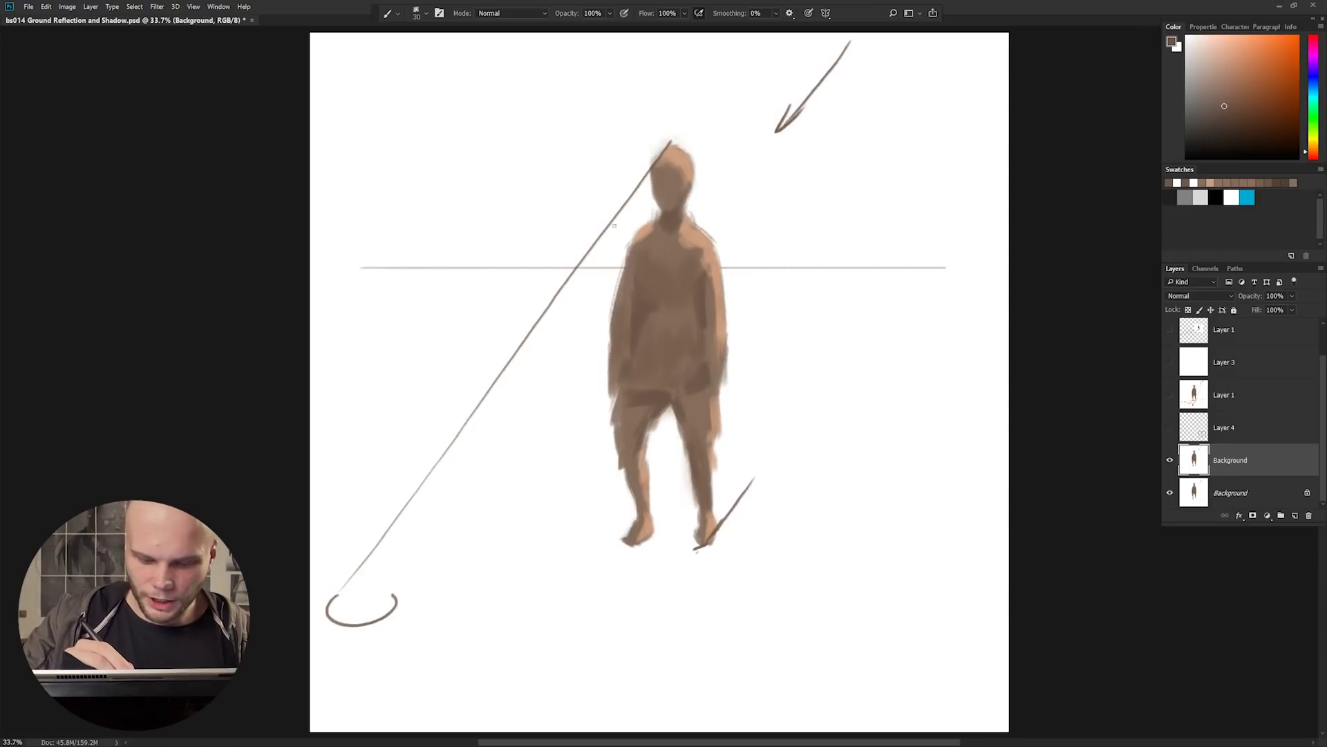
left_click_drag(586, 468, 849, 136)
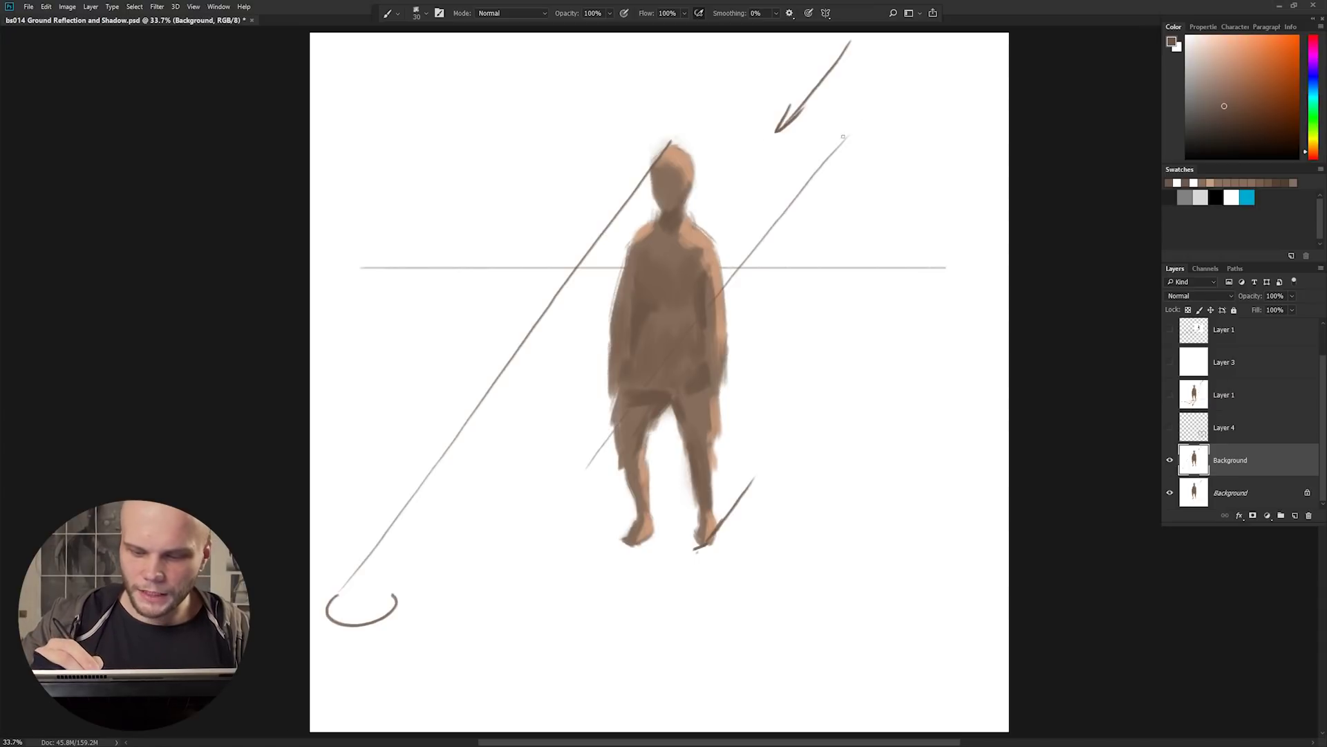
mouse_move(851, 204)
left_mouse_down()
mouse_move(852, 392)
mouse_move(712, 410)
left_mouse_up()
key("ctrl+z")
Drop a vertical from the ray's upper end and run a ground line from its base through the feet to the canvas's left edge
left_click_drag(854, 408, 675, 536)
key("ctrl+z")
key("ctrl+z")
left_click_drag(853, 398, 550, 569)
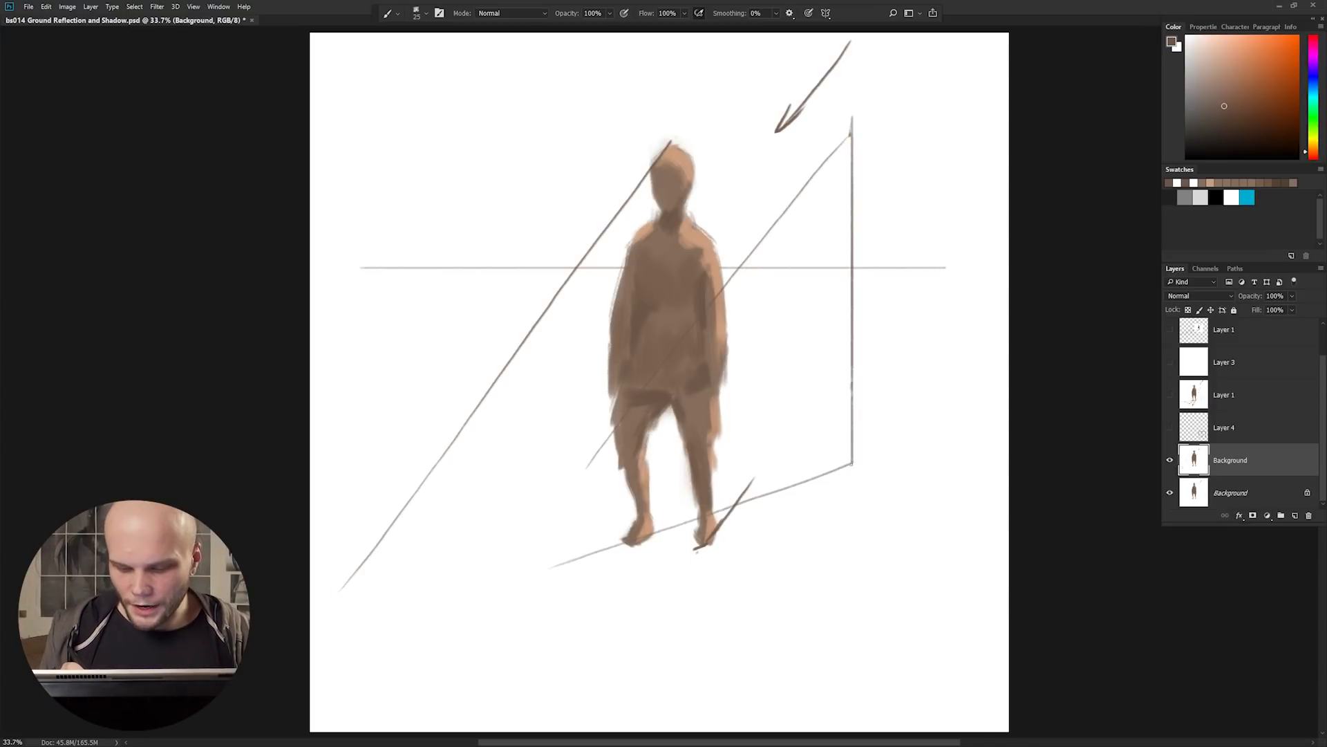
left_click_drag(841, 469, 711, 508)
key("ctrl+z")
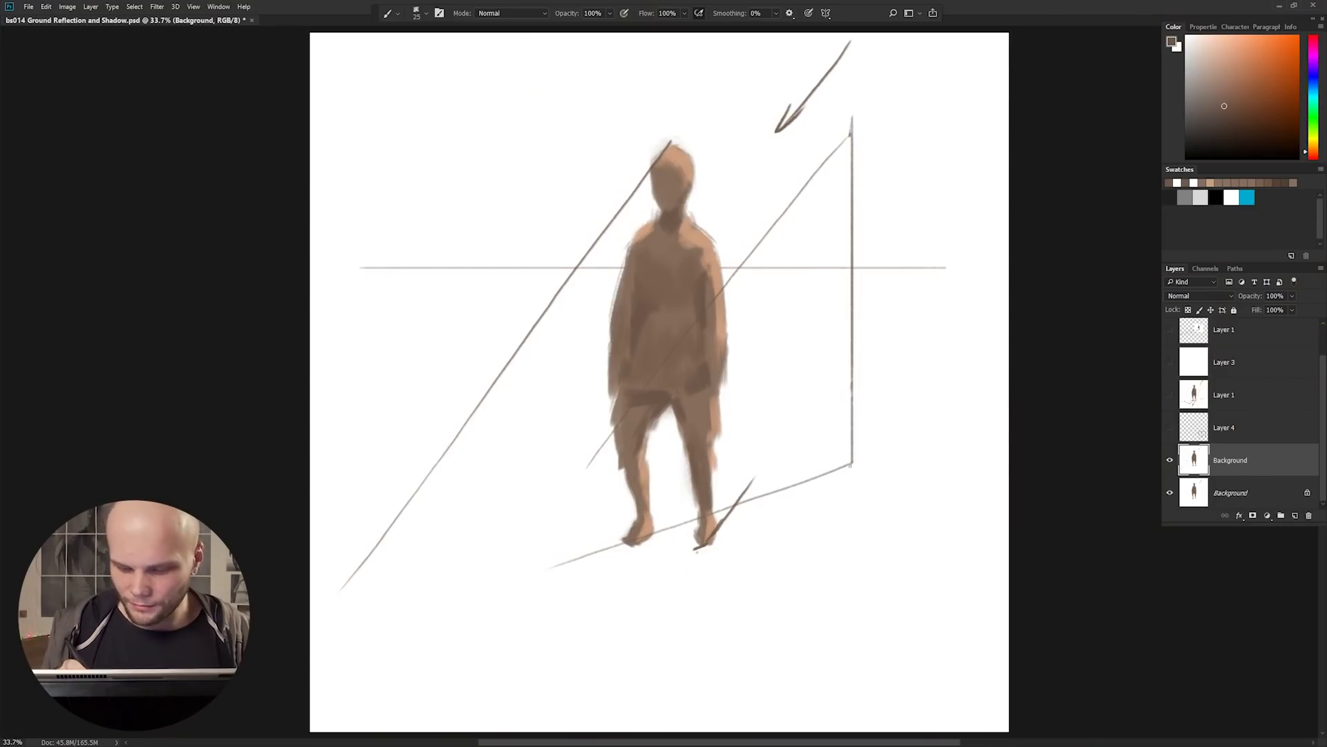
left_click_drag(850, 465, 336, 627)
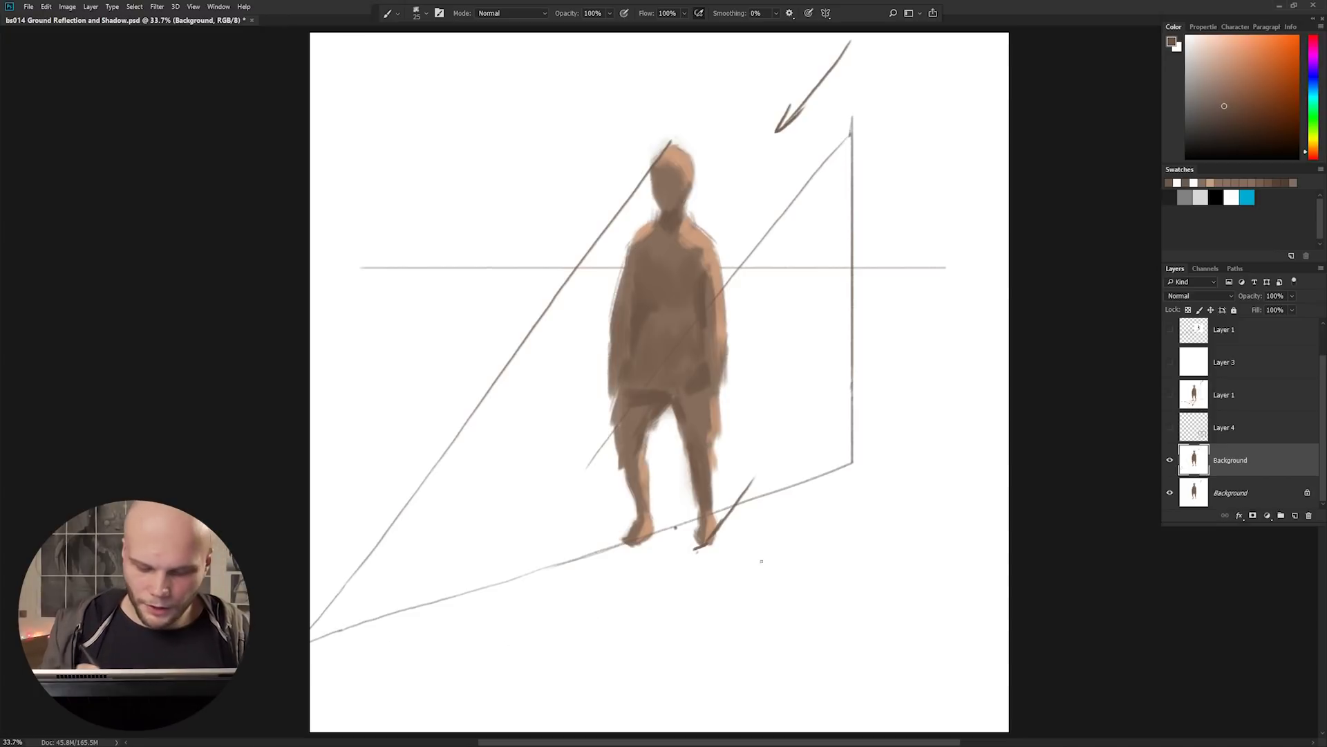
Sketch the shadow's head and shoulder outline where the head ray meets the ground line, removing the stray arc
left_click_drag(377, 638, 312, 664)
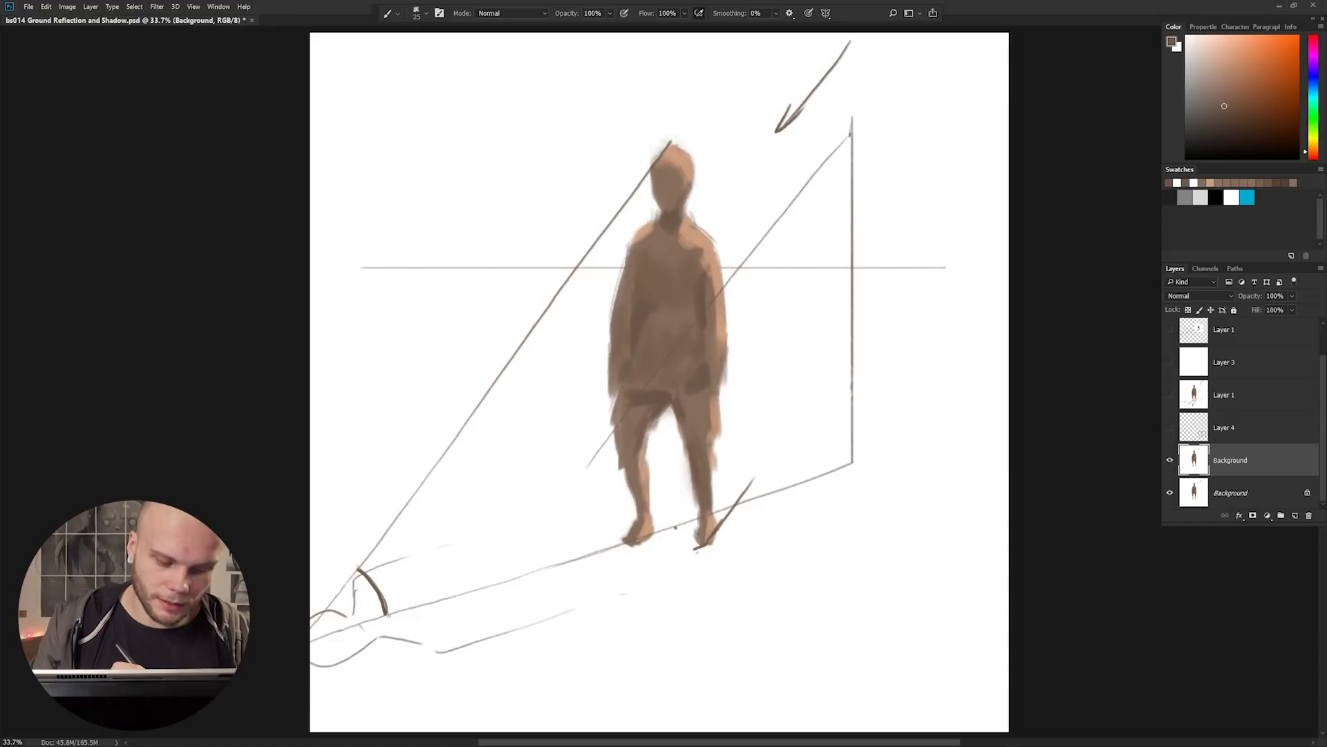
key("ctrl+z")
Mark the ground area around the figure's feet with a flat ellipse and undo it
mouse_move(634, 516)
left_mouse_down()
mouse_move(653, 567)
mouse_move(720, 529)
left_mouse_up()
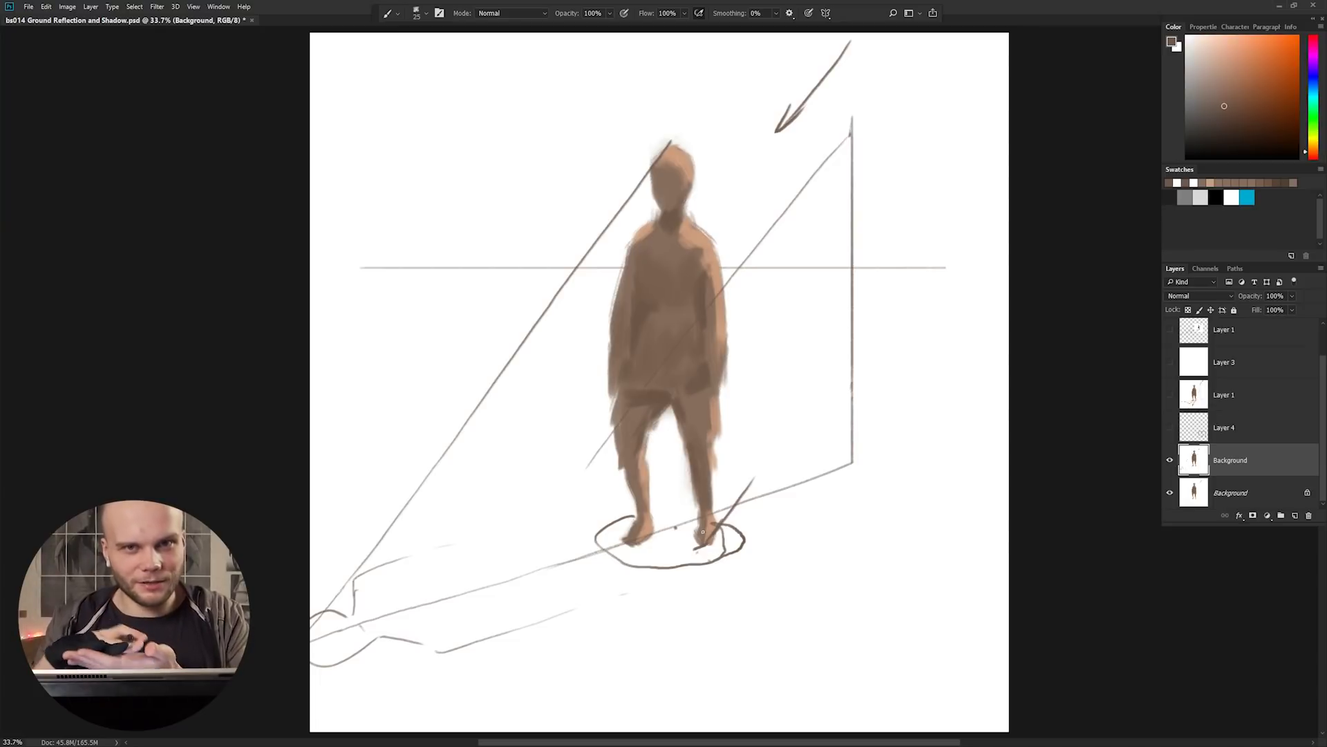
left_click_drag(830, 527, 831, 614)
mouse_move(828, 524)
left_mouse_down()
mouse_move(832, 603)
mouse_move(880, 524)
mouse_move(962, 560)
mouse_move(890, 635)
mouse_move(824, 630)
left_mouse_up()
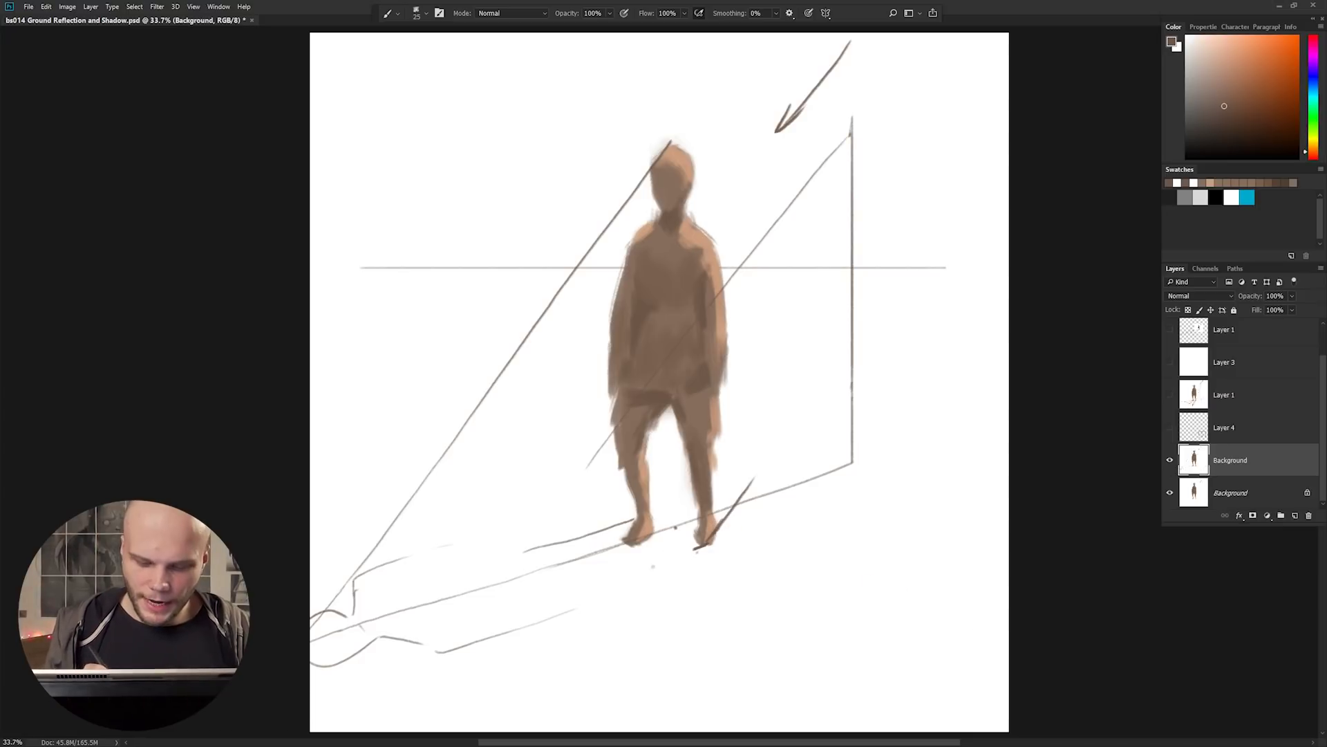
Draw the leg shadow edges from both feet along the ground direction to connect with the torso and shoulder outline
left_click_drag(697, 547, 565, 591)
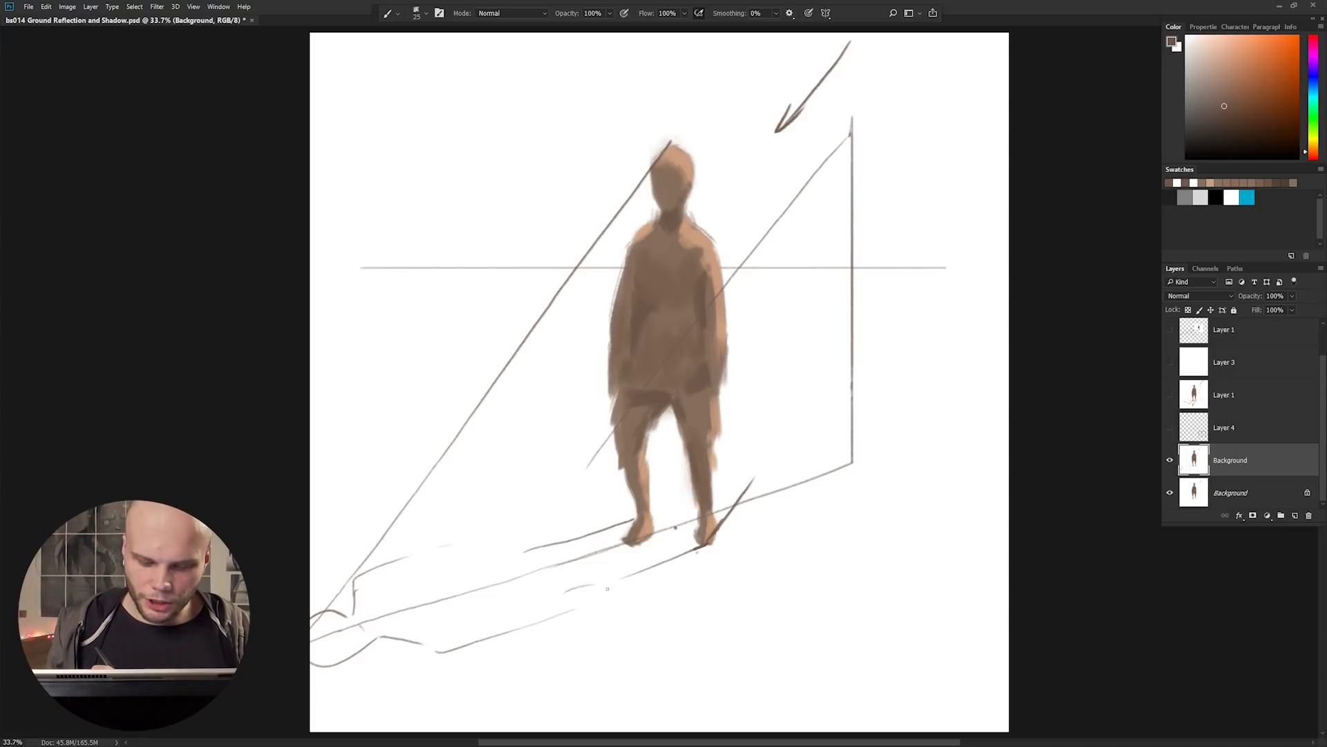
left_click_drag(524, 549, 354, 575)
left_click_drag(694, 540, 540, 587)
left_click_drag(674, 408, 534, 577)
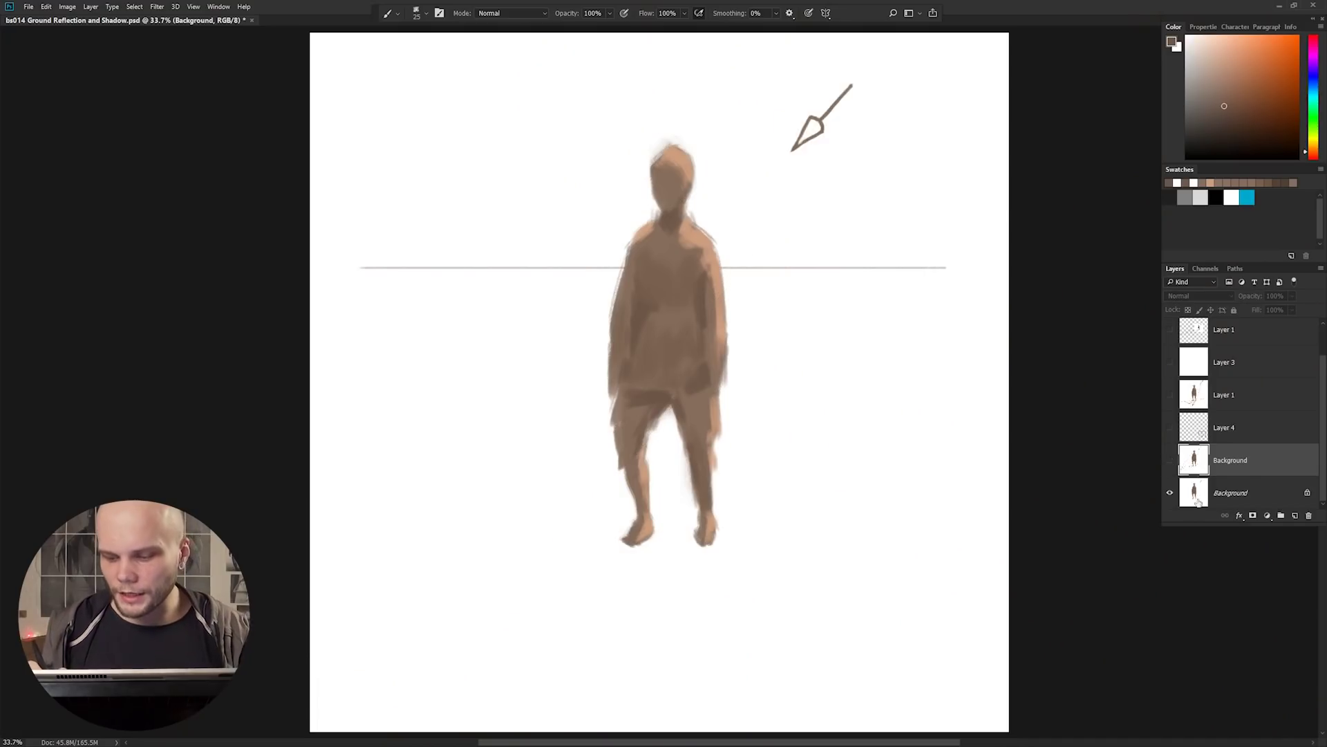
On a copy of the original Background layer, paint two thick leg shadows running diagonally down-left from the feet
left_click(1187, 505)
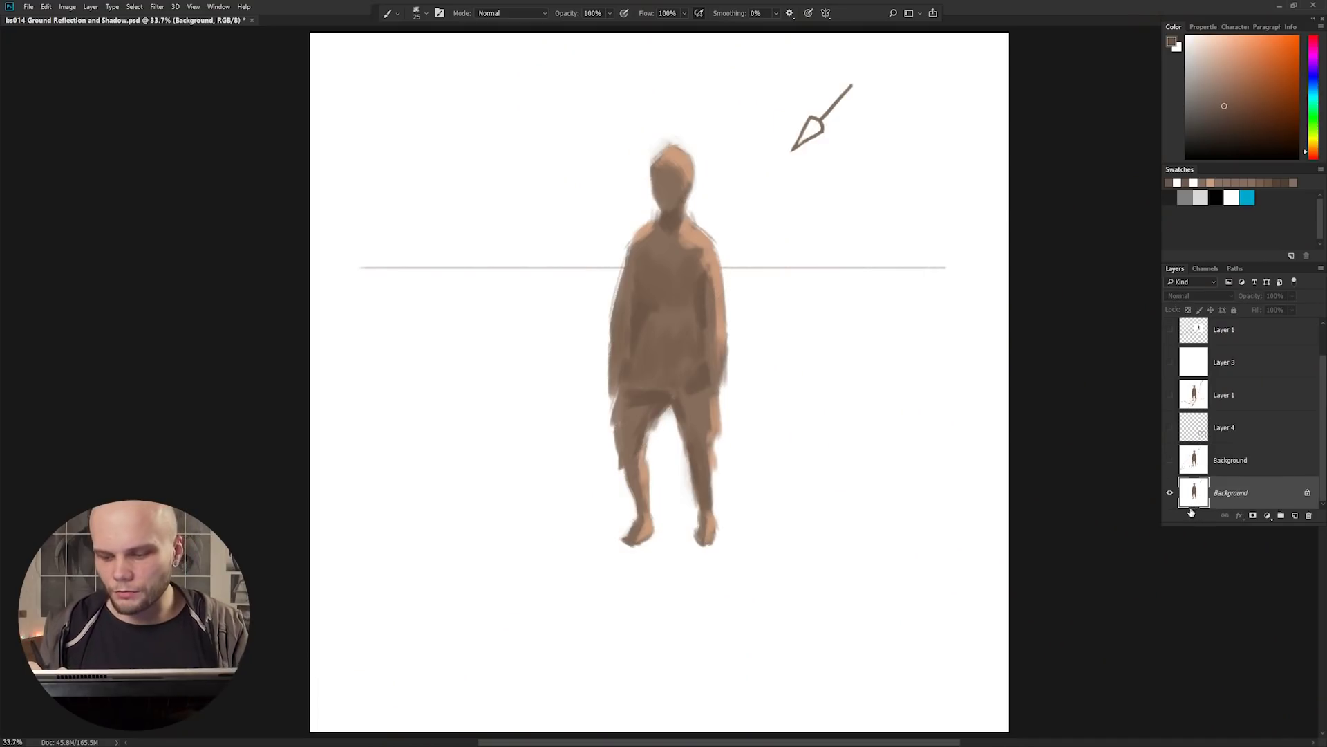
left_click_drag(700, 546, 596, 591)
left_click_drag(628, 538, 571, 598)
key("bracketleft")
key("bracketleft")
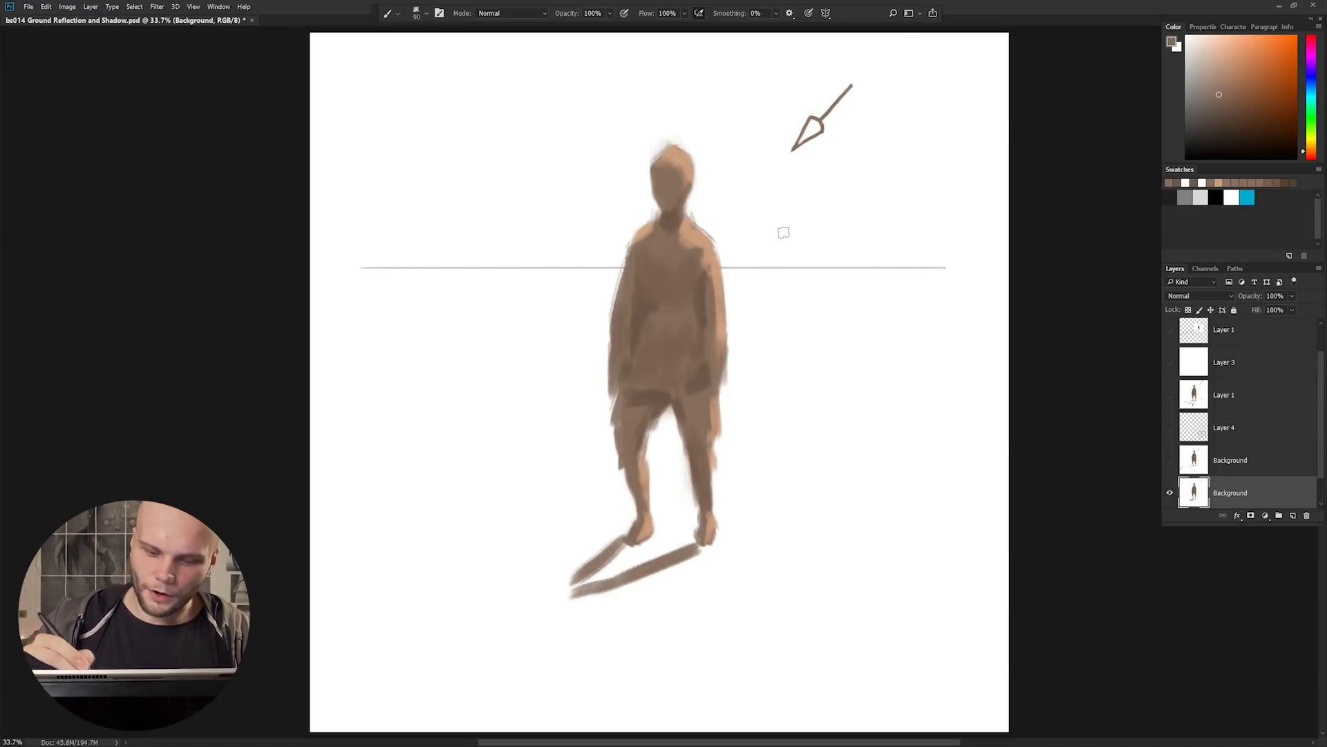
left_click_drag(657, 430, 540, 587)
left_click_drag(607, 209, 414, 415)
key("ctrl+z")
key("ctrl+z")
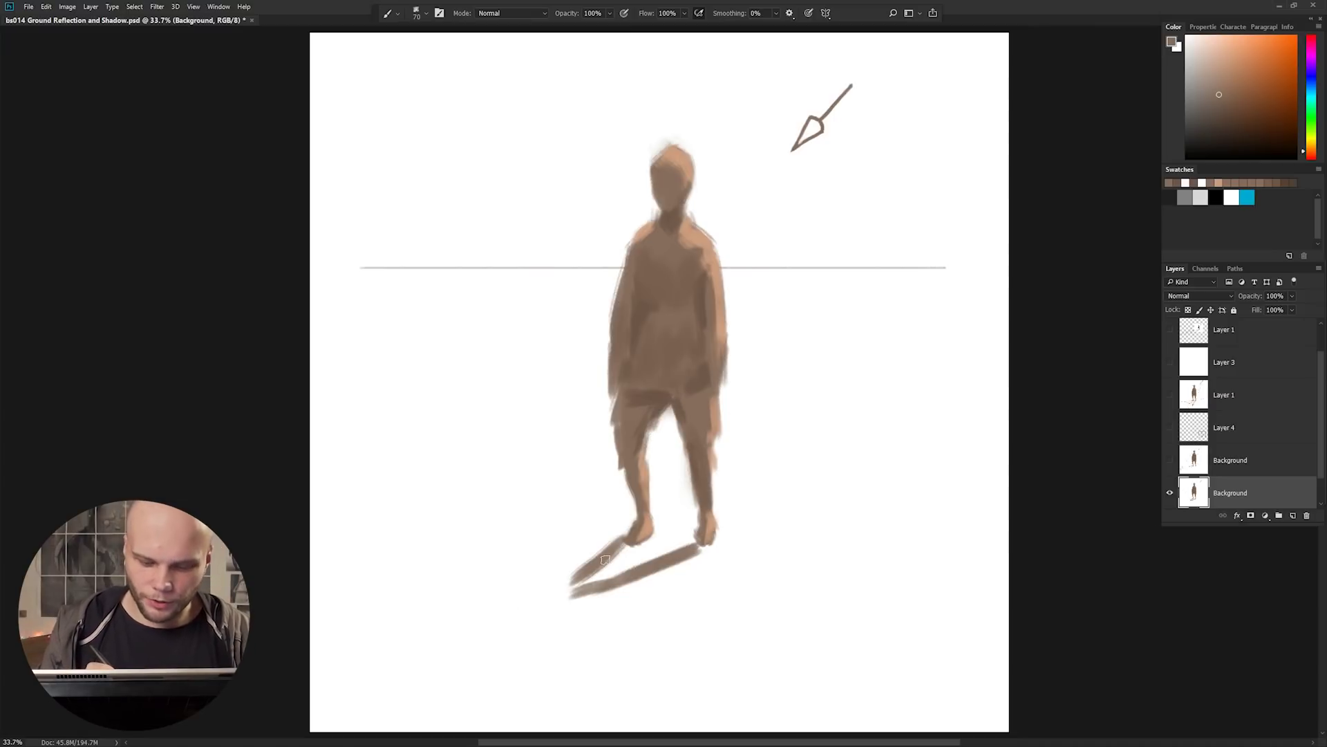
key("ctrl+z")
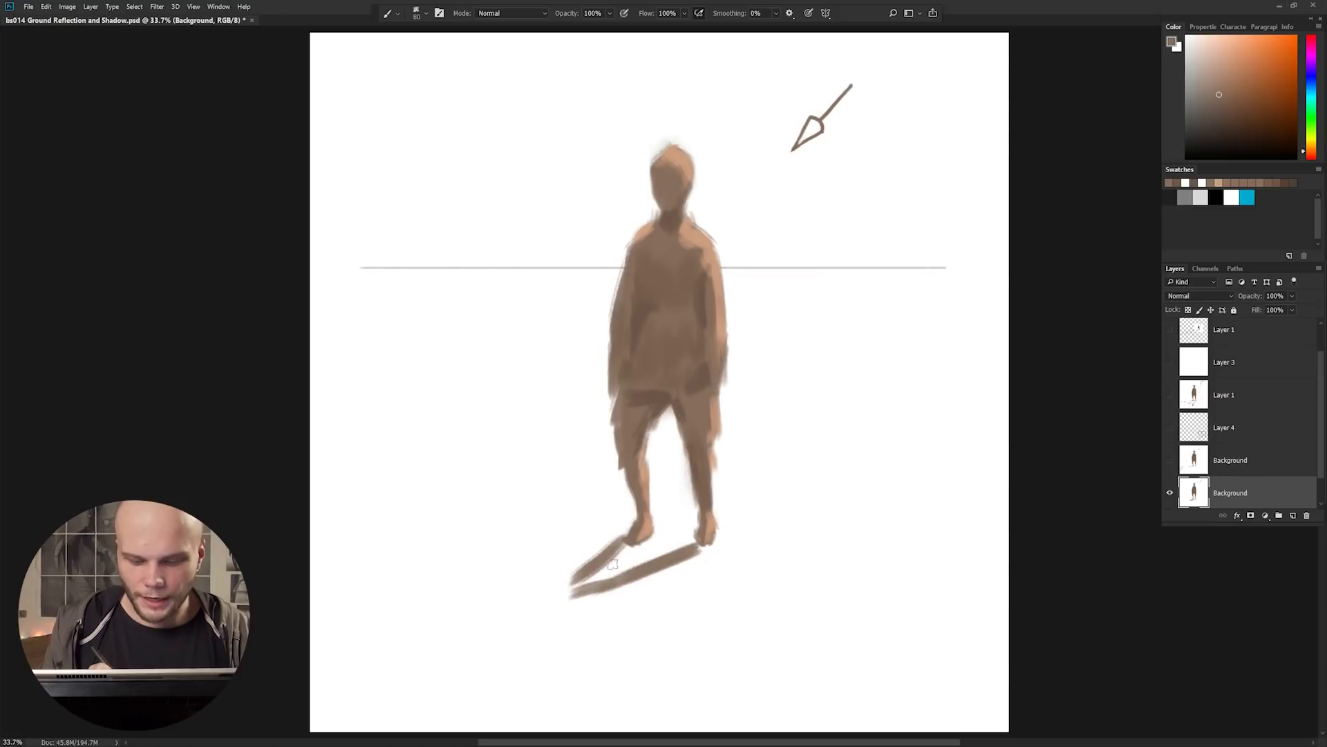
Sample the leg shadow's colour and extend the cast shadow with longer legs, a crossing hip stroke and outer torso and arm edges
left_click(588, 574, "alt")
left_click_drag(612, 544, 540, 592)
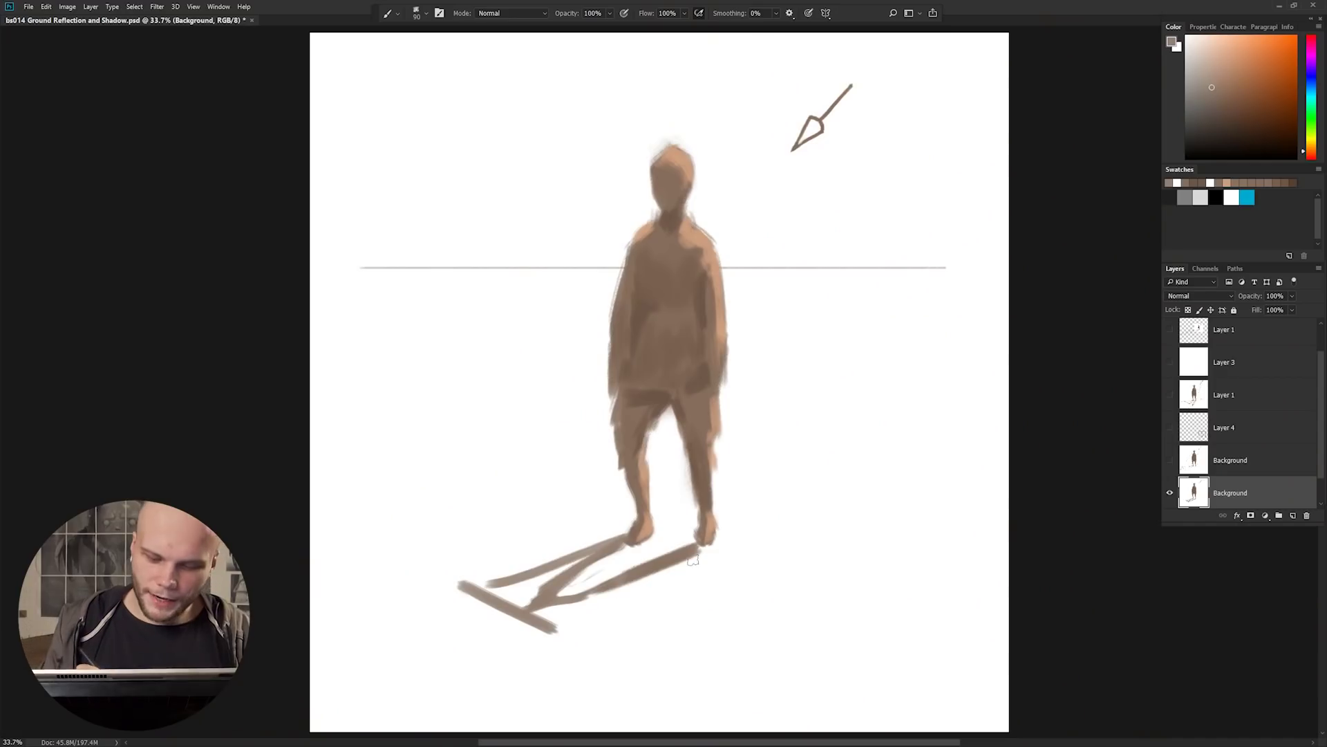
left_click_drag(697, 553, 543, 650)
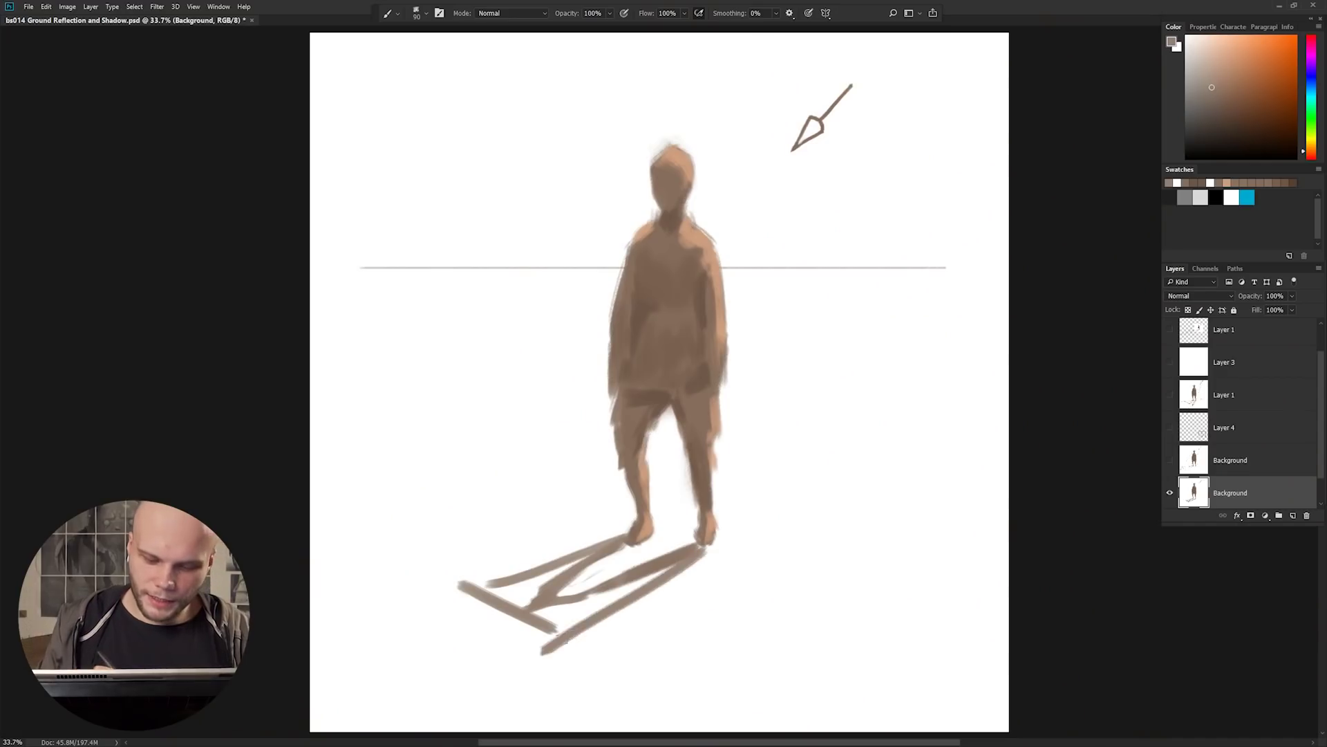
key("ctrl+z")
left_click_drag(693, 550, 568, 633)
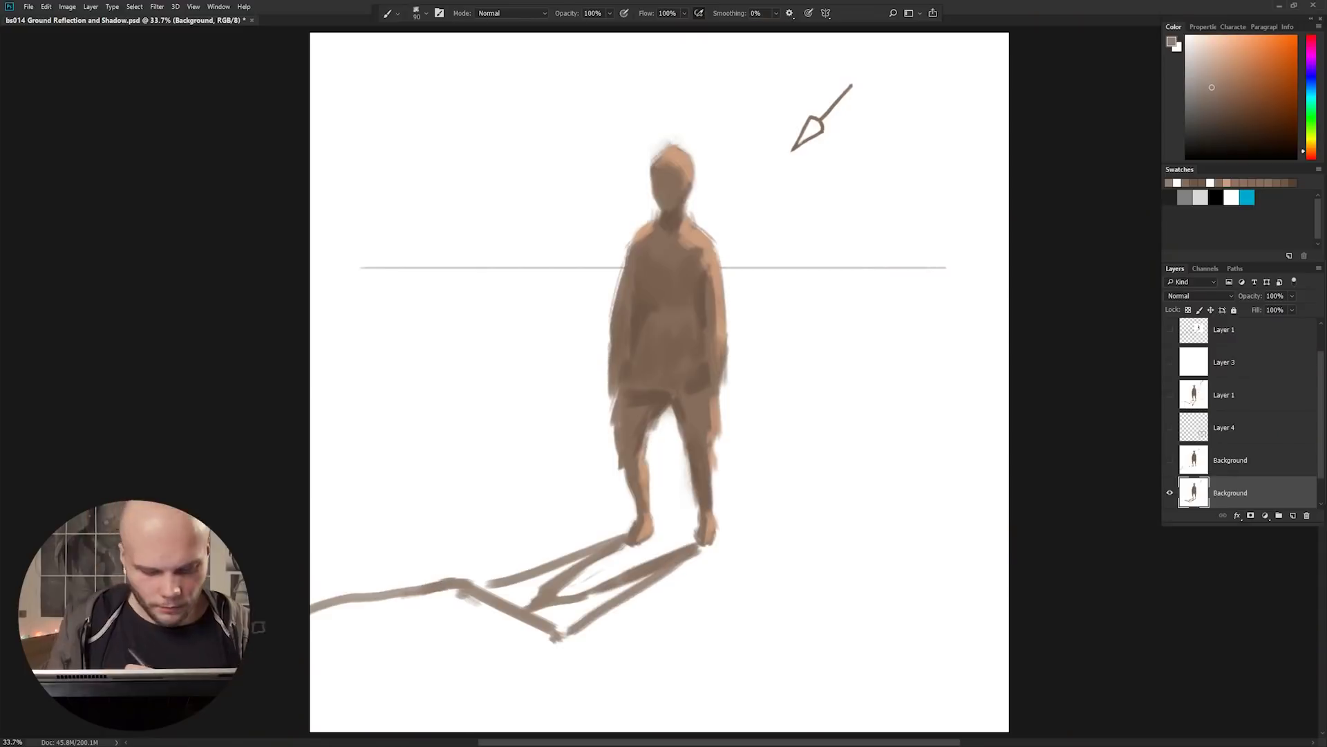
mouse_move(567, 591)
left_mouse_down()
mouse_move(450, 726)
mouse_move(314, 722)
left_mouse_up()
left_click_drag(650, 557, 415, 733)
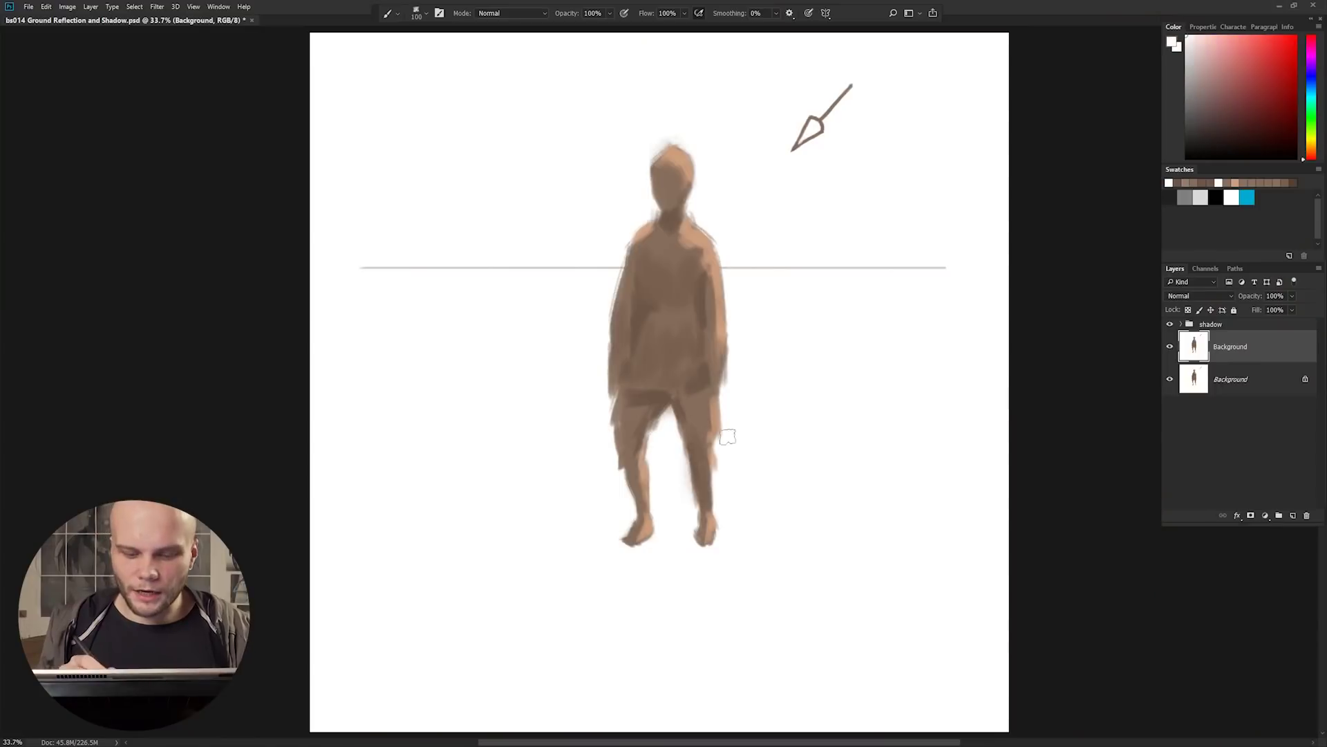
On the fresh Background copy, paint the figure out with white below the horizon line
mouse_move(743, 561)
left_mouse_down()
mouse_move(660, 560)
mouse_move(660, 382)
left_mouse_up()
mouse_move(722, 318)
left_mouse_down()
mouse_move(643, 304)
mouse_move(735, 296)
left_mouse_up()
key("bracketleft")
key("bracketleft")
key("bracketleft")
mouse_move(637, 320)
left_mouse_down()
mouse_move(657, 258)
mouse_move(640, 125)
mouse_move(567, 176)
left_mouse_up()
Sample the figure's brown and block in a row of uneven silhouettes above the horizon with a larger brush
left_click(656, 258, "alt")
key("bracketright")
key("bracketright")
key("bracketright")
key("bracketright")
key("bracketright")
key("bracketright")
mouse_move(565, 230)
left_mouse_down()
mouse_move(544, 67)
mouse_move(525, 124)
mouse_move(493, 55)
mouse_move(478, 225)
mouse_move(514, 170)
mouse_move(766, 213)
mouse_move(714, 226)
mouse_move(728, 249)
mouse_move(757, 188)
mouse_move(787, 225)
mouse_move(913, 183)
mouse_move(972, 122)
mouse_move(986, 136)
mouse_move(931, 212)
mouse_move(863, 235)
mouse_move(982, 252)
left_mouse_up()
key("bracketleft")
key("bracketright")
key("bracketright")
key("bracketright")
key("bracketright")
mouse_move(459, 201)
left_mouse_down()
mouse_move(338, 111)
mouse_move(334, 188)
mouse_move(394, 182)
mouse_move(398, 217)
mouse_move(473, 250)
left_mouse_up()
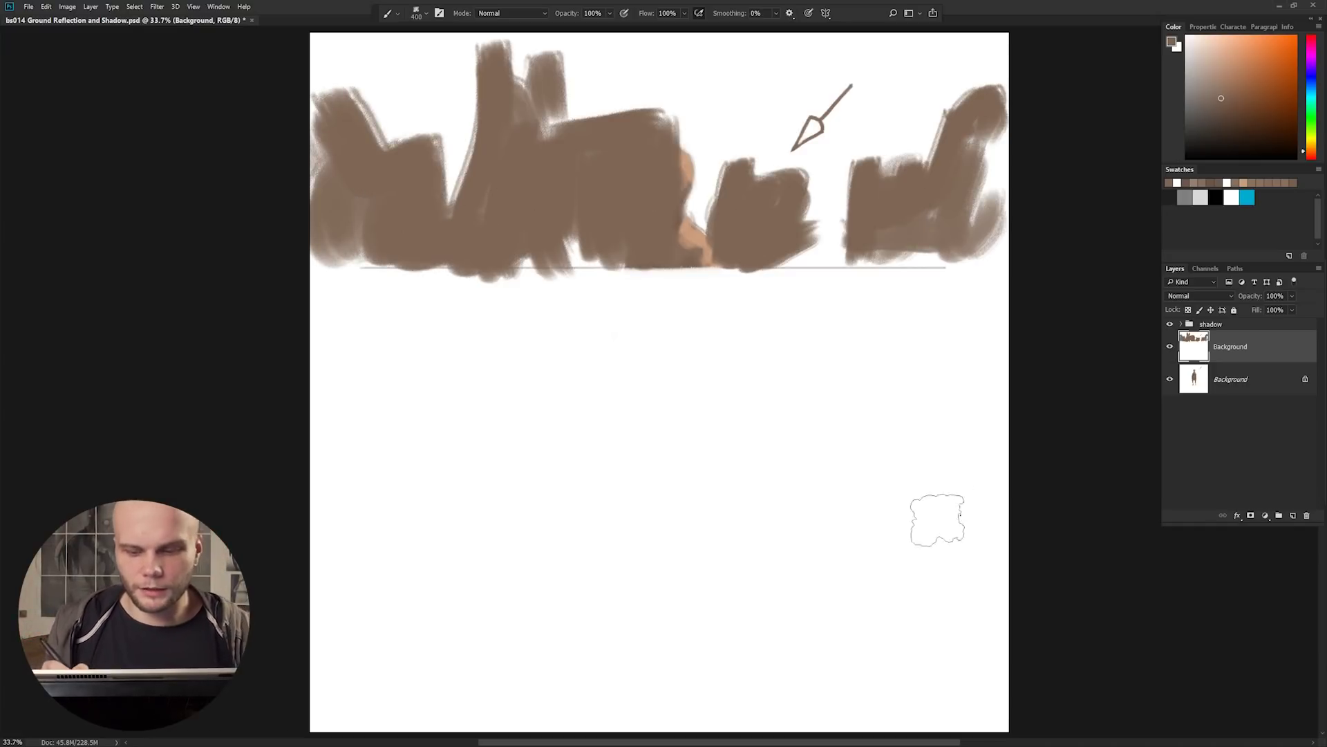
Paint the silhouettes' reflections as vertical strokes below the horizon, using the sampled light skin tone under the lit edge
mouse_move(733, 287)
left_mouse_down()
mouse_move(746, 394)
mouse_move(759, 308)
mouse_move(762, 350)
mouse_move(776, 305)
mouse_move(776, 381)
mouse_move(809, 325)
left_mouse_up()
mouse_move(901, 351)
left_mouse_down()
mouse_move(895, 416)
mouse_move(907, 300)
mouse_move(955, 330)
mouse_move(967, 492)
mouse_move(964, 280)
left_mouse_up()
mouse_move(553, 276)
left_mouse_down()
mouse_move(558, 438)
mouse_move(532, 394)
left_mouse_up()
left_click_drag(546, 325, 548, 497)
left_click_drag(360, 277, 387, 401)
left_click(691, 229, "alt")
left_click_drag(698, 277, 671, 394)
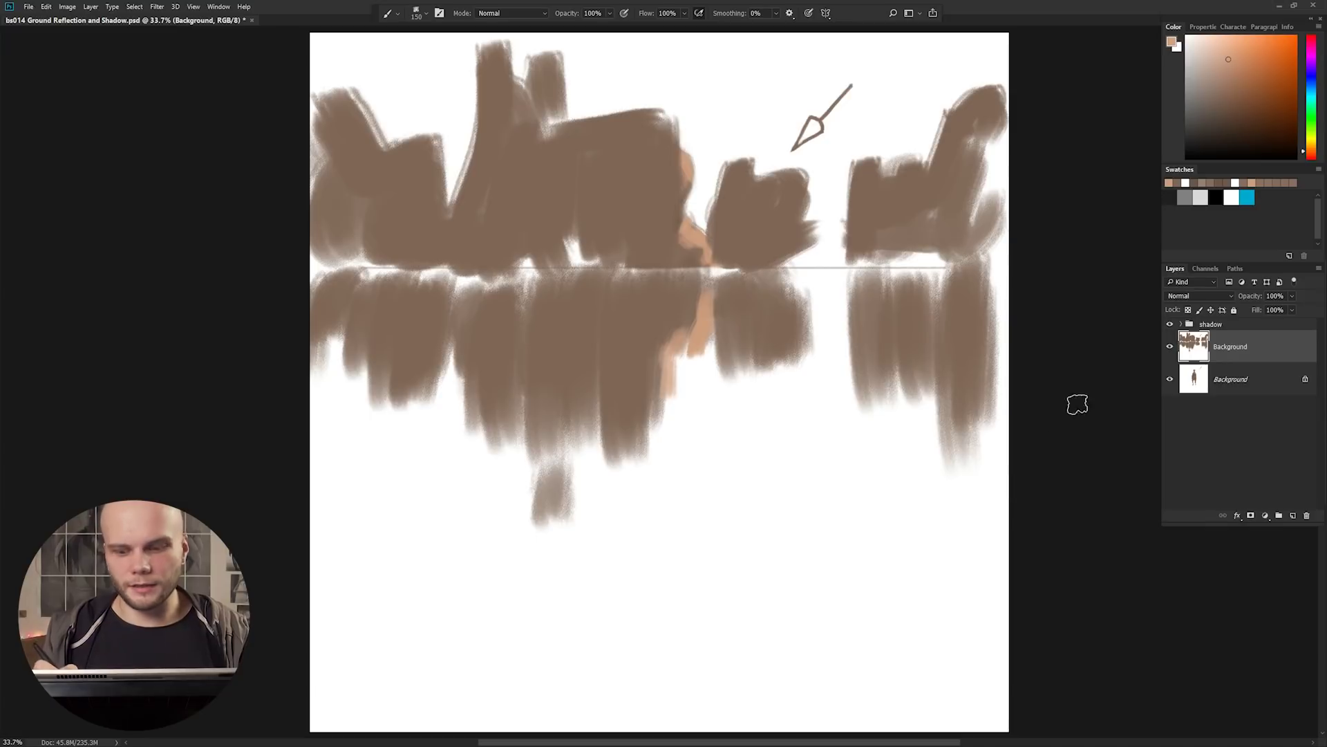
Hide the silhouette reflection layer and duplicate the original Background layer
key("ctrl+comma")
key("alt+bracketleft")
key("ctrl+j")
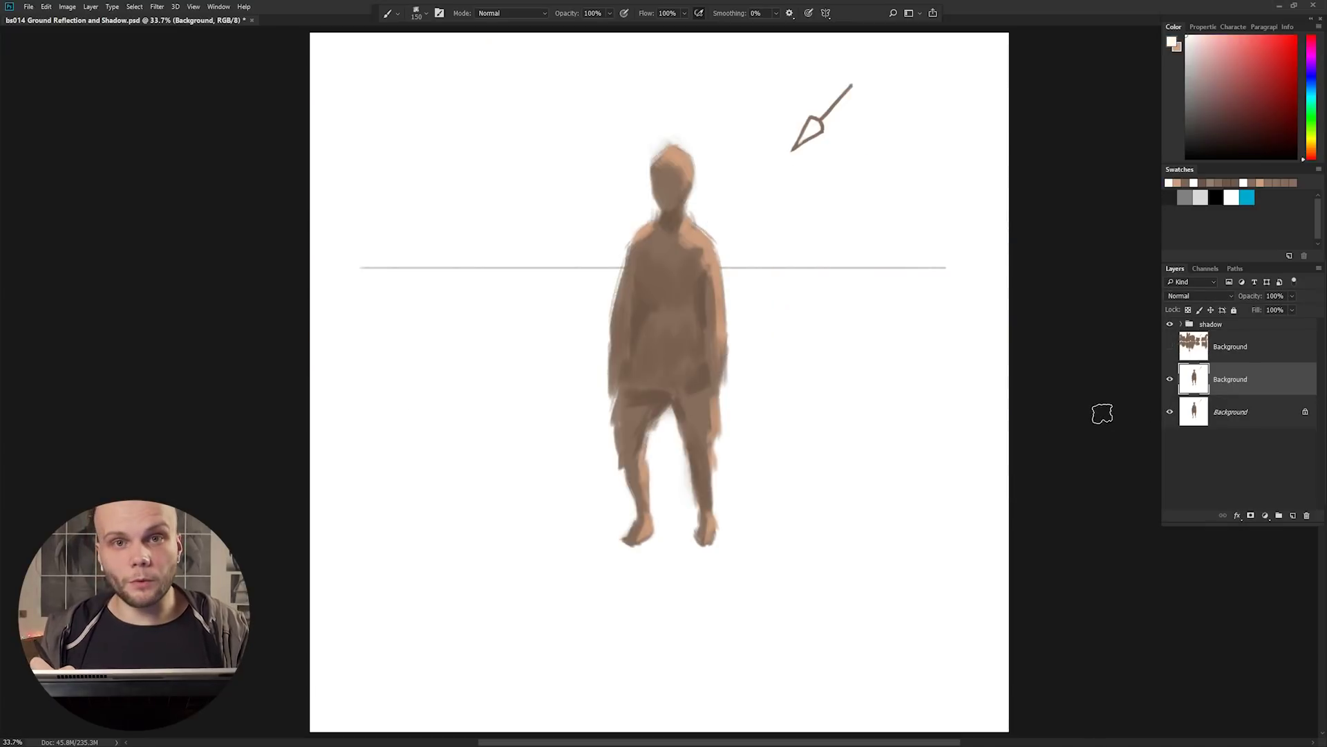
Pick a pale grey-beige and paint distant silhouettes along the horizon around the figure, with their reflections directly below
left_click(1198, 54)
mouse_move(778, 181)
left_mouse_down()
mouse_move(776, 249)
mouse_move(779, 183)
mouse_move(806, 249)
mouse_move(881, 245)
left_mouse_up()
left_click_drag(899, 207, 961, 242)
key("bracketright")
left_click_drag(726, 222, 729, 250)
mouse_move(612, 228)
left_mouse_down()
mouse_move(584, 257)
mouse_move(536, 259)
mouse_move(489, 212)
mouse_move(512, 246)
mouse_move(422, 249)
mouse_move(478, 259)
mouse_move(374, 233)
mouse_move(370, 270)
mouse_move(955, 325)
left_mouse_up()
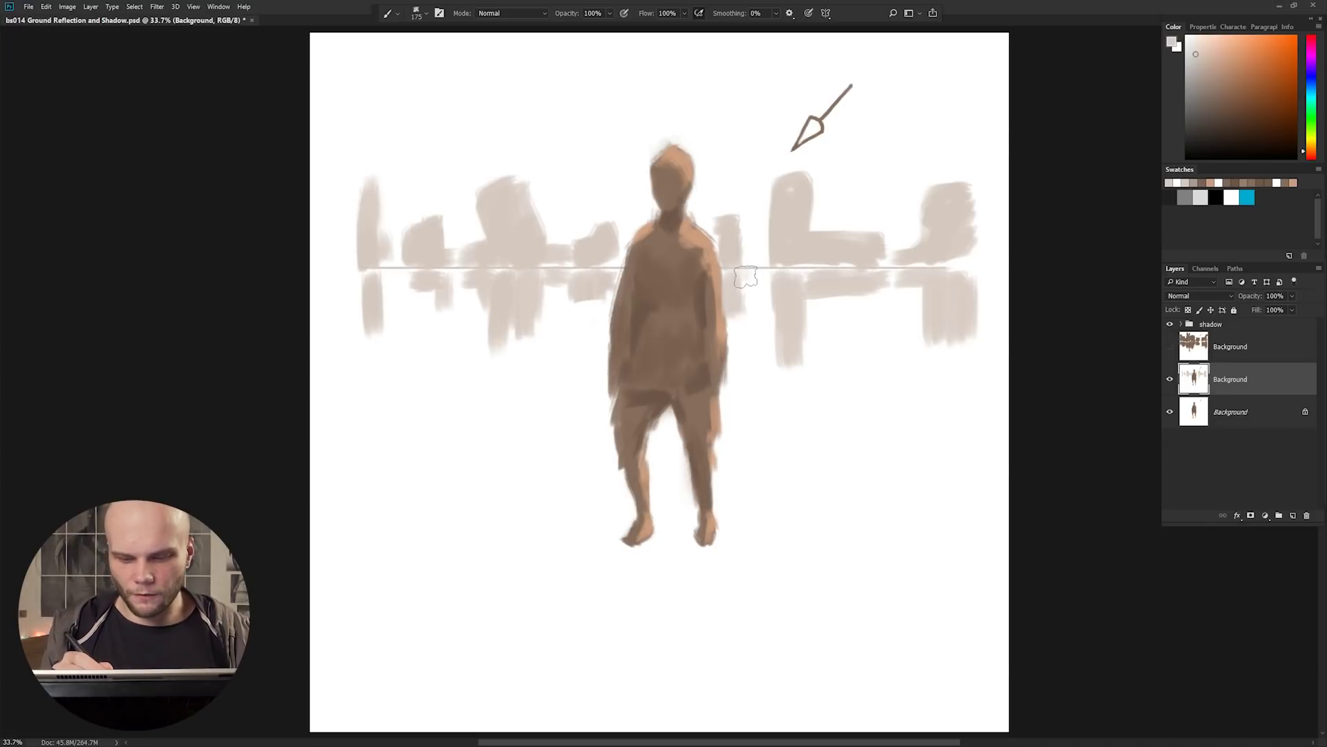
Try tall pale strokes rising beside the head and a horizontal band across the feet, undoing each
left_click_drag(728, 240, 731, 73)
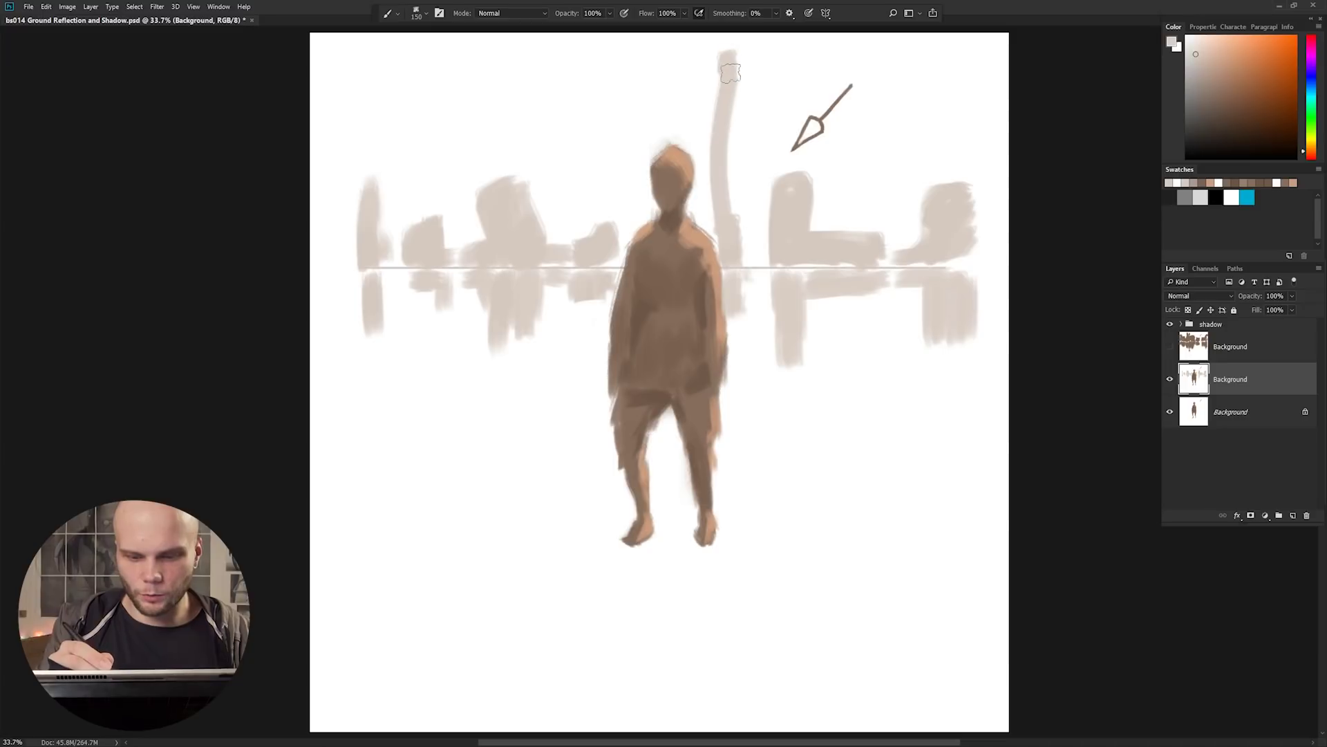
left_click_drag(631, 239, 627, 59)
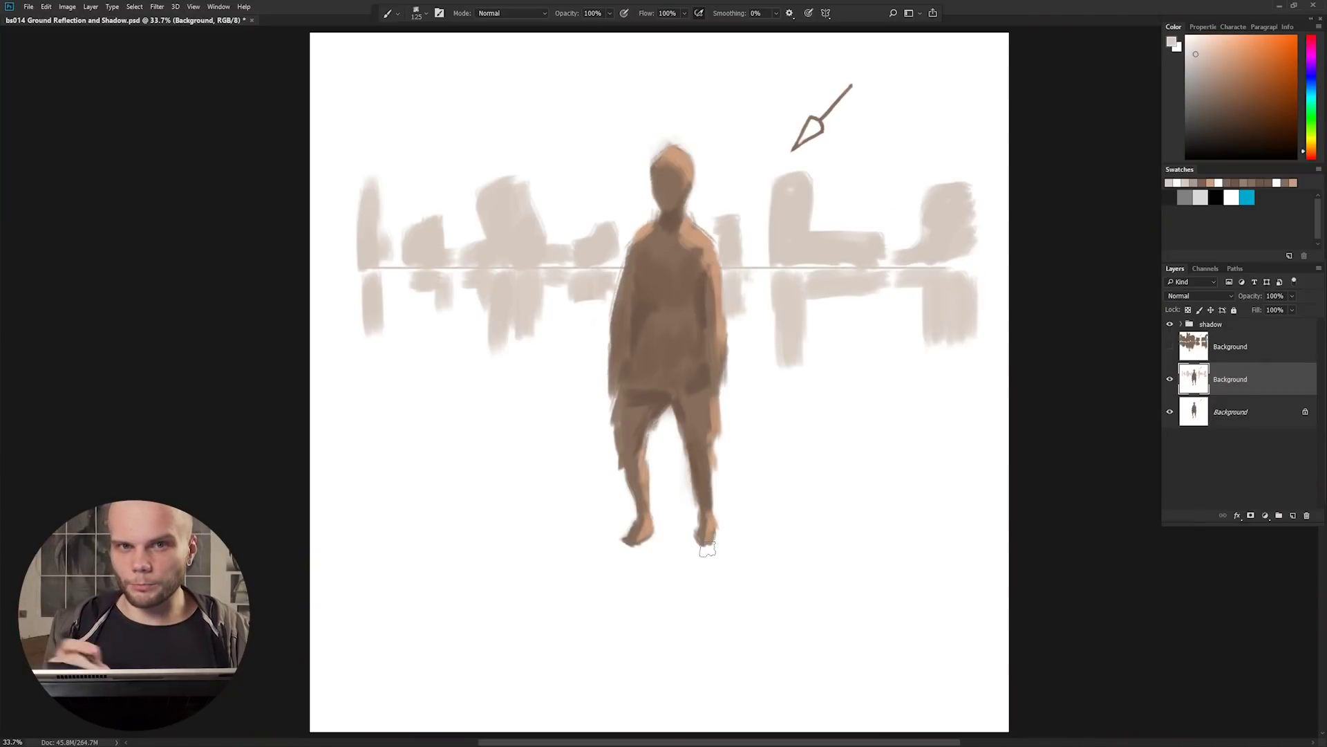
left_click_drag(715, 527, 627, 531)
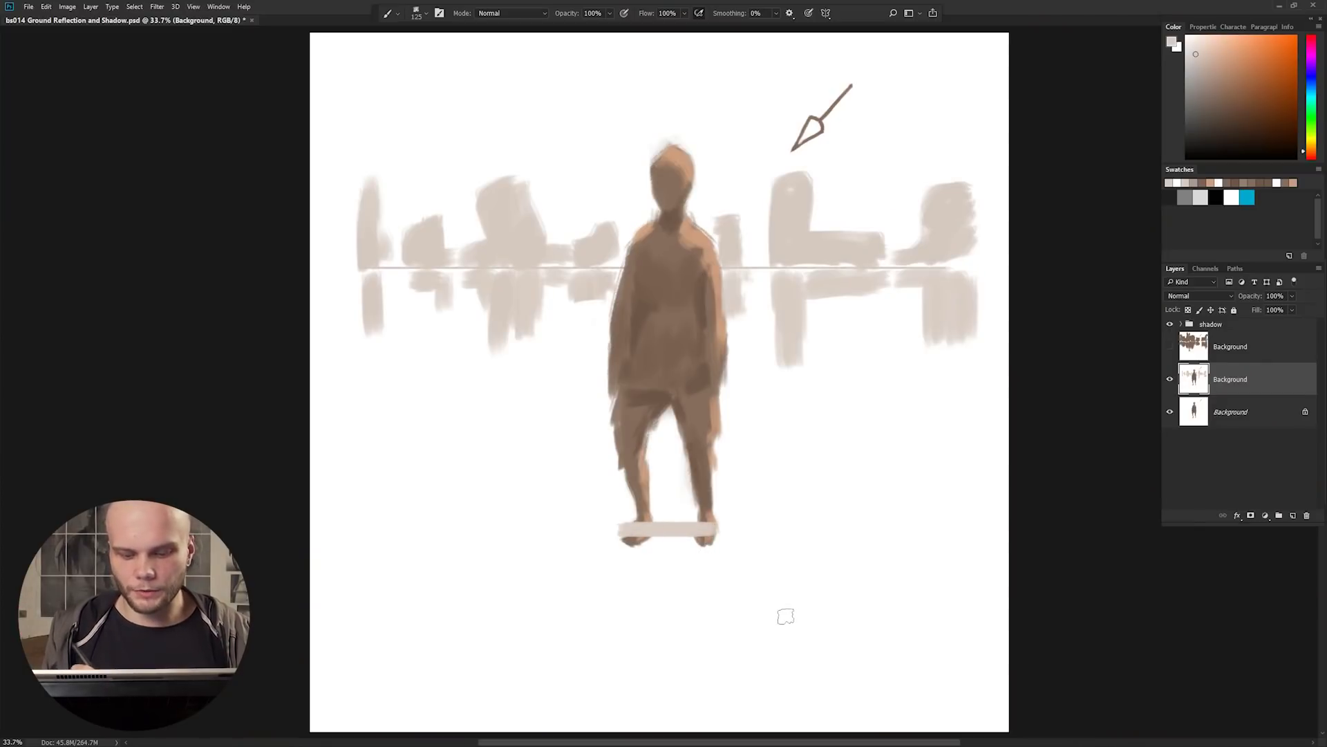
key("ctrl+z")
Paint the figure's reflection straight down from the feet toward the lower canvas edge
mouse_move(699, 551)
left_mouse_down()
mouse_move(647, 657)
mouse_move(684, 726)
mouse_move(722, 726)
left_mouse_up()
key("bracketright")
key("bracketright")
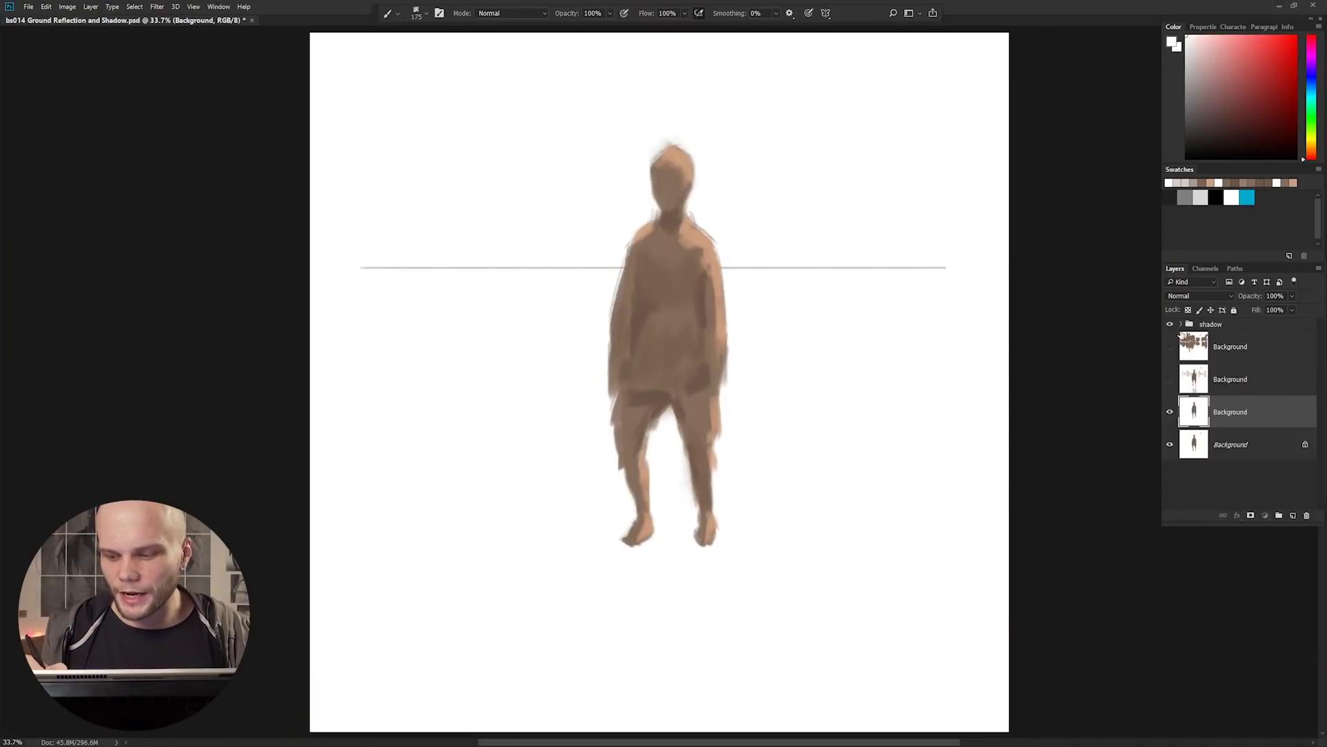
Draw a rectangular side-view diagram frame beside the figure and divide it with a horizontal ground line
left_click(1175, 344)
left_click(1171, 347)
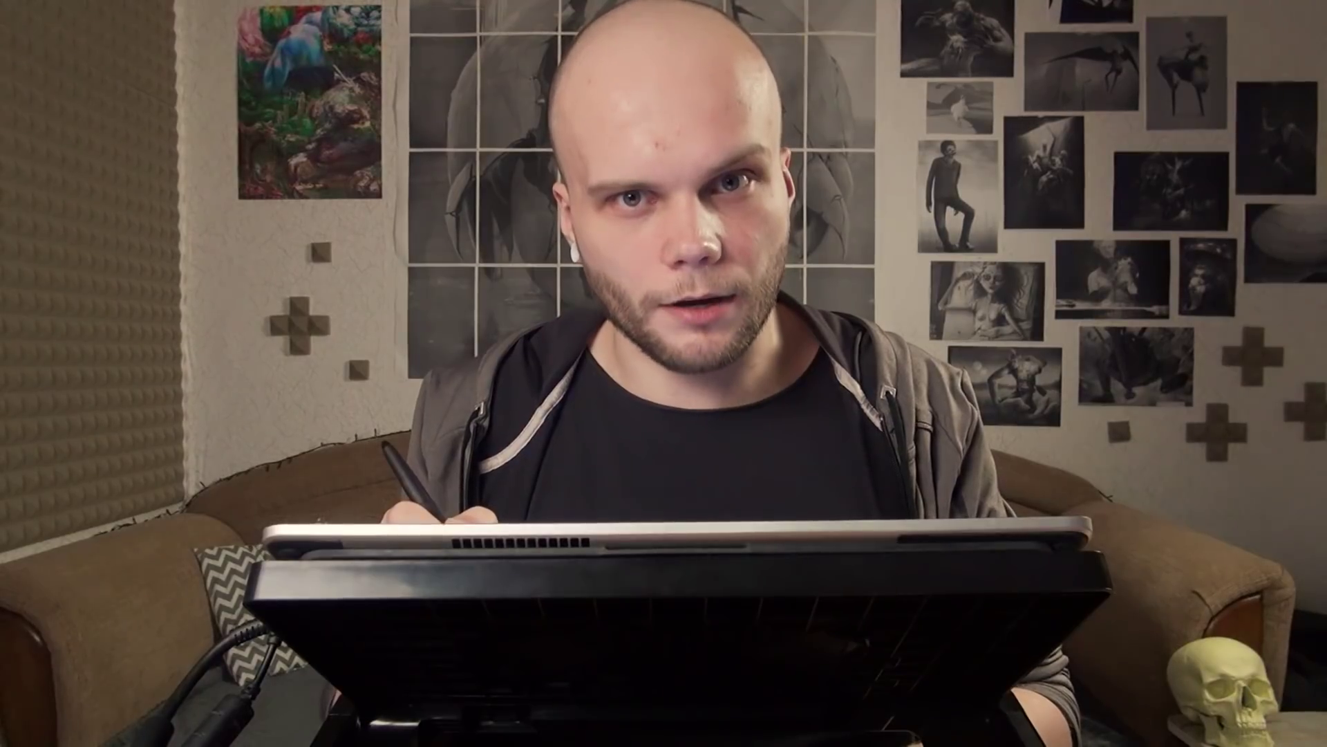
mouse_move(782, 341)
left_mouse_down()
mouse_move(962, 341)
mouse_move(980, 514)
left_mouse_up()
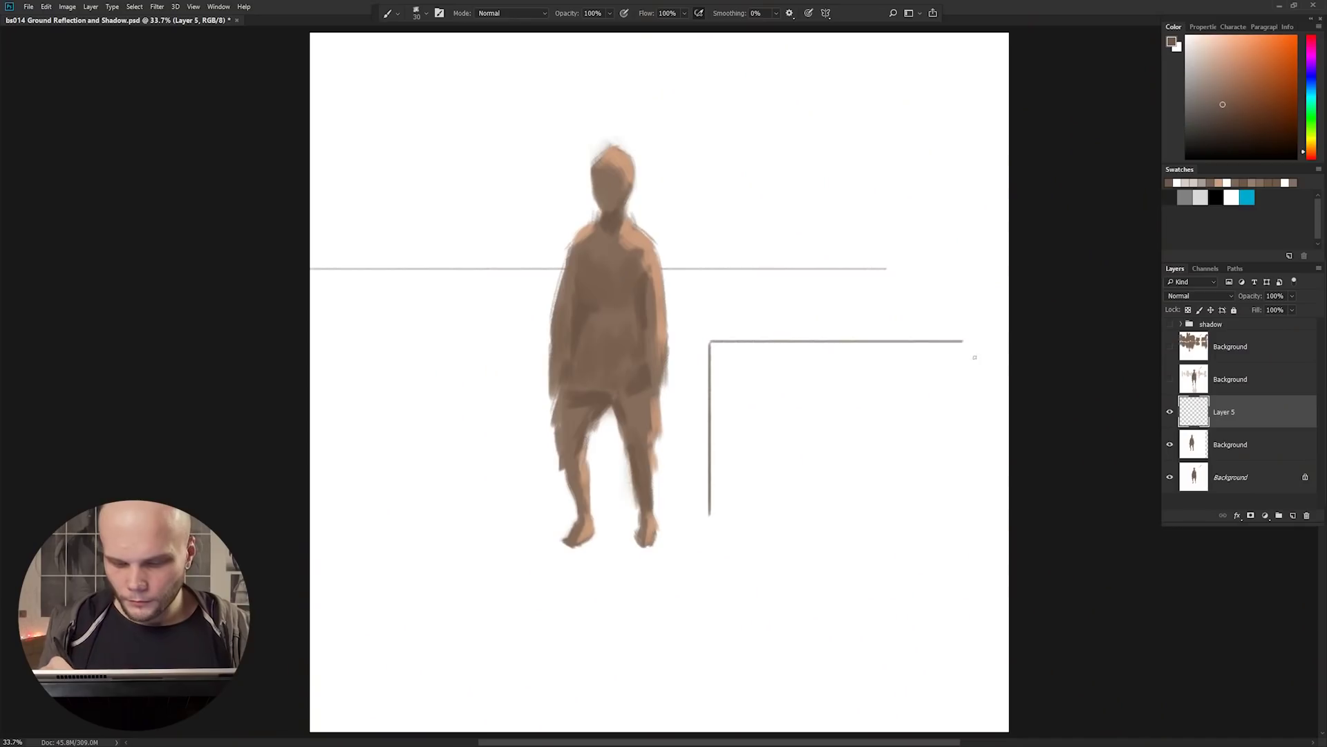
left_click_drag(981, 513, 709, 514)
left_click_drag(711, 430, 979, 430)
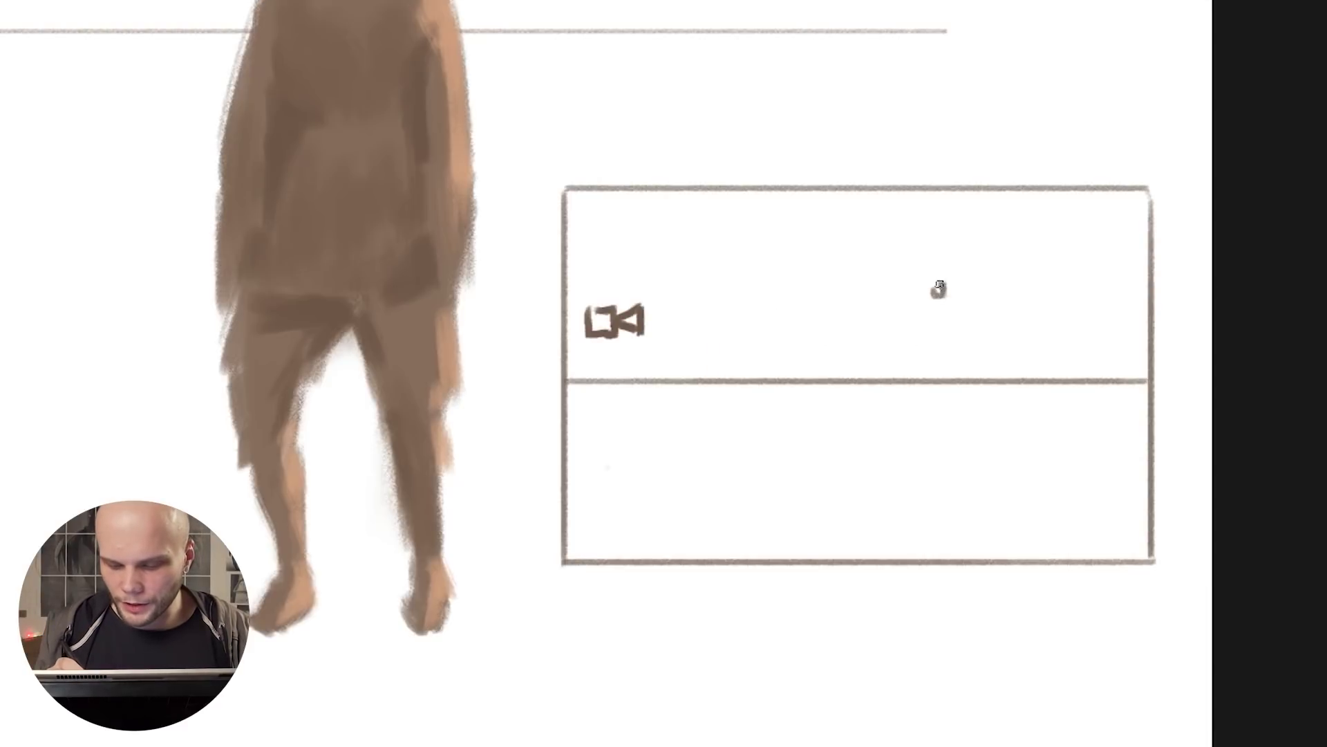
Sketch a small standing person on the diagram's ground line and try horizontal sight lines from the camera, undoing them
left_click_drag(937, 284, 940, 379)
left_click_drag(645, 321, 1134, 322)
key("ctrl+z")
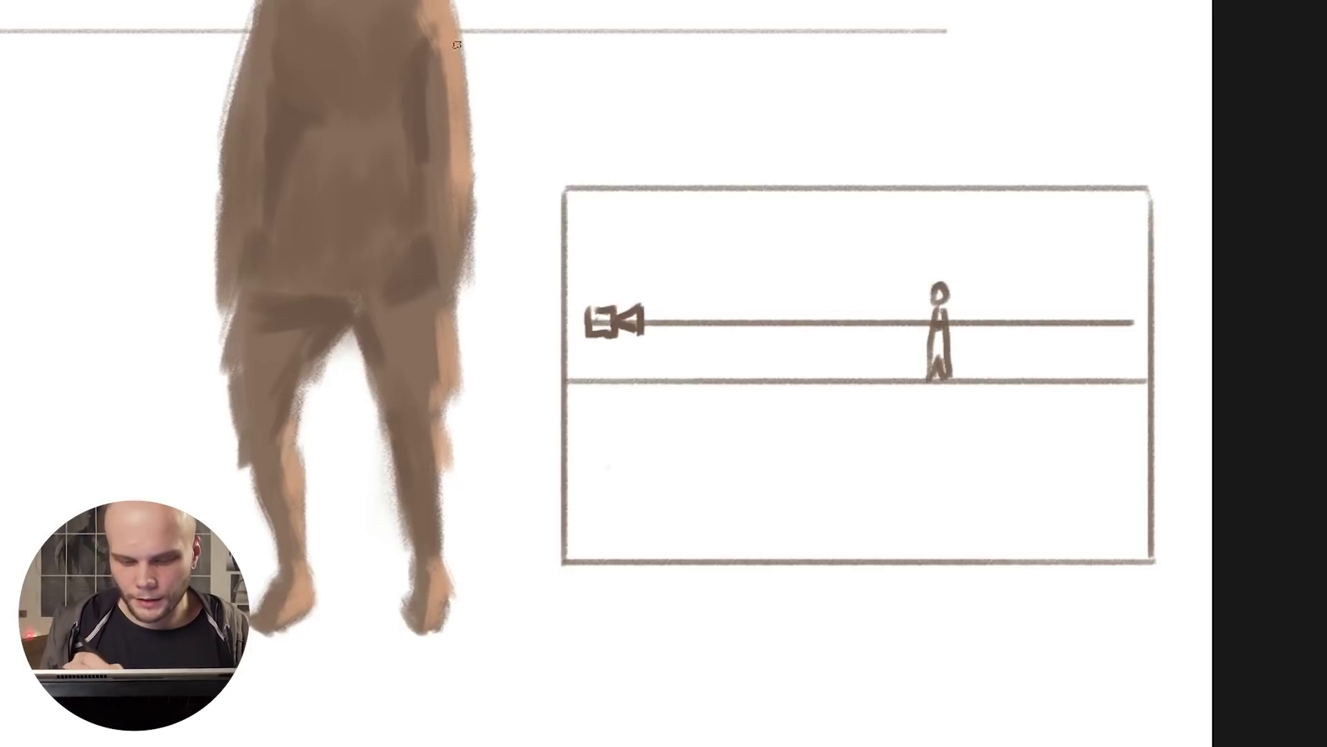
left_click_drag(350, 31, 499, 43)
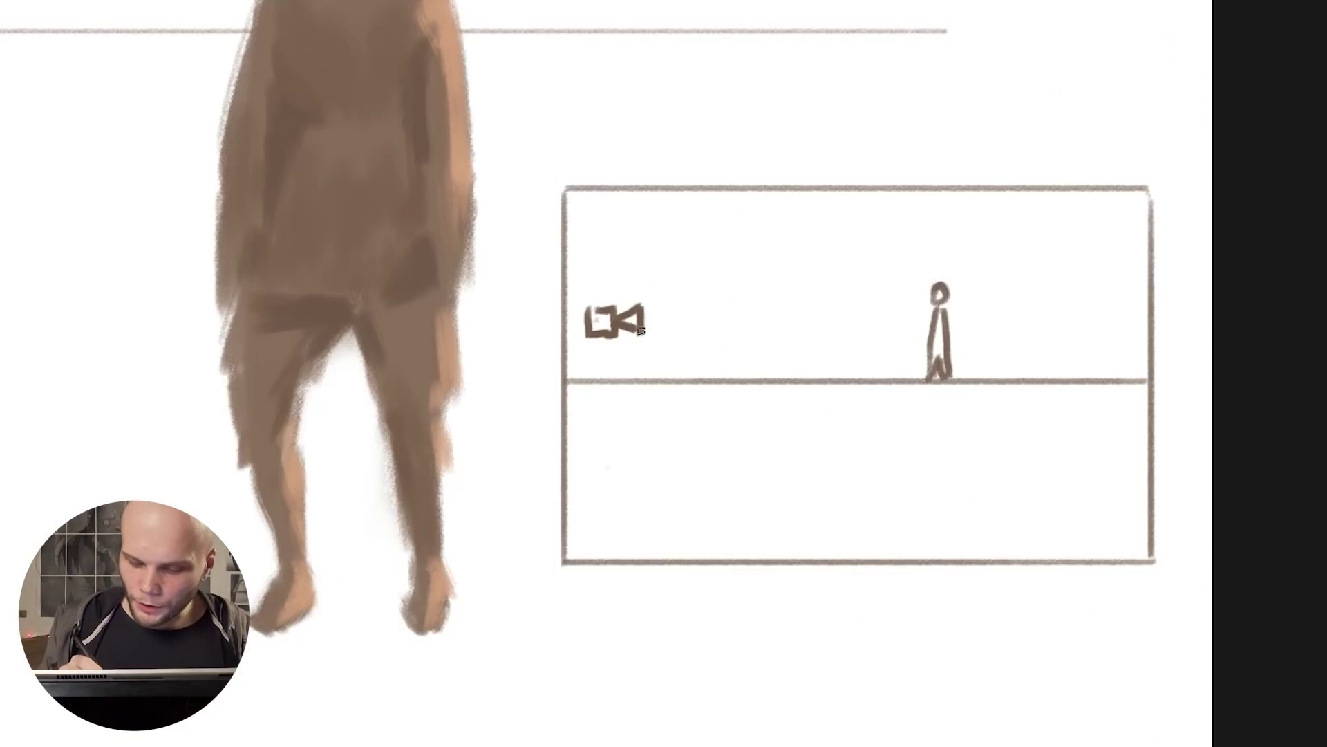
mouse_move(703, 337)
left_mouse_down()
mouse_move(922, 389)
mouse_move(643, 335)
left_mouse_up()
key("ctrl+z")
Draw a sight line from the small person's head to the camera and a ray bouncing off the ground to the legs
left_click_drag(934, 285, 645, 305)
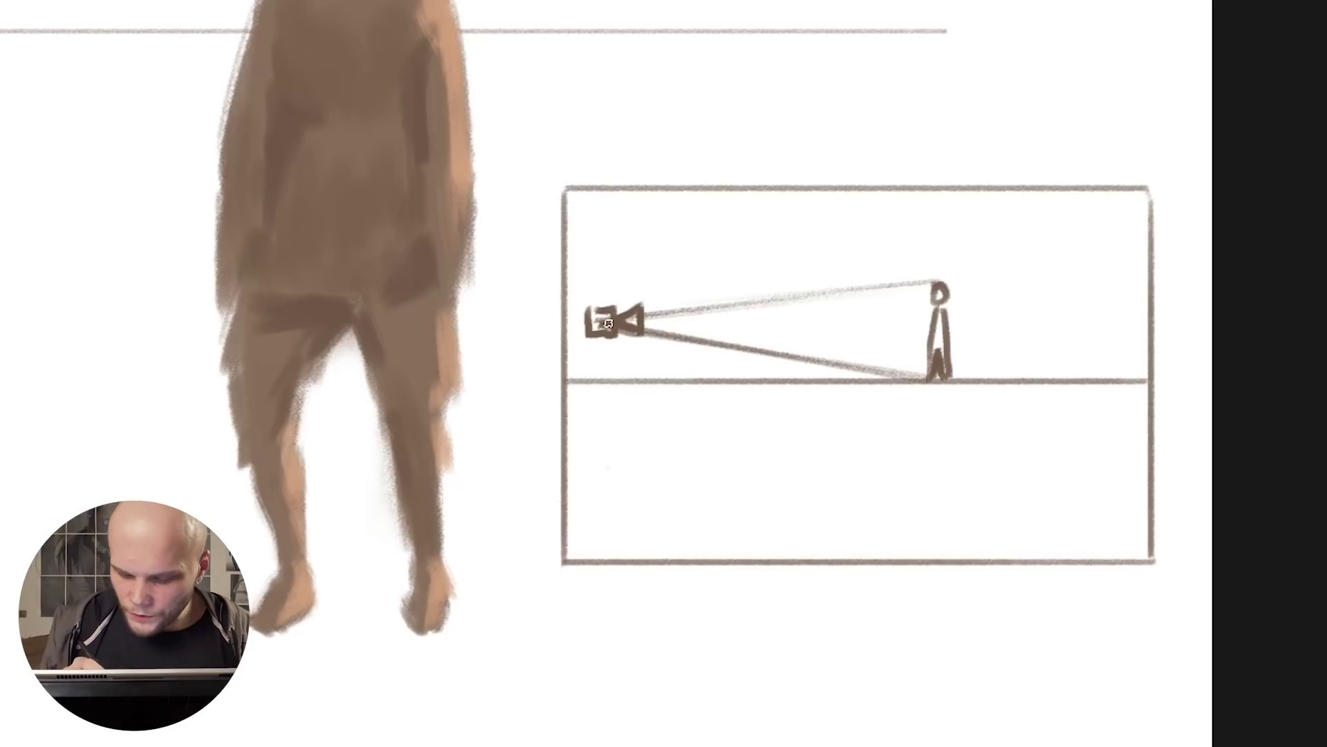
left_click_drag(643, 335, 770, 377)
key("ctrl+z")
left_click_drag(643, 333, 799, 379)
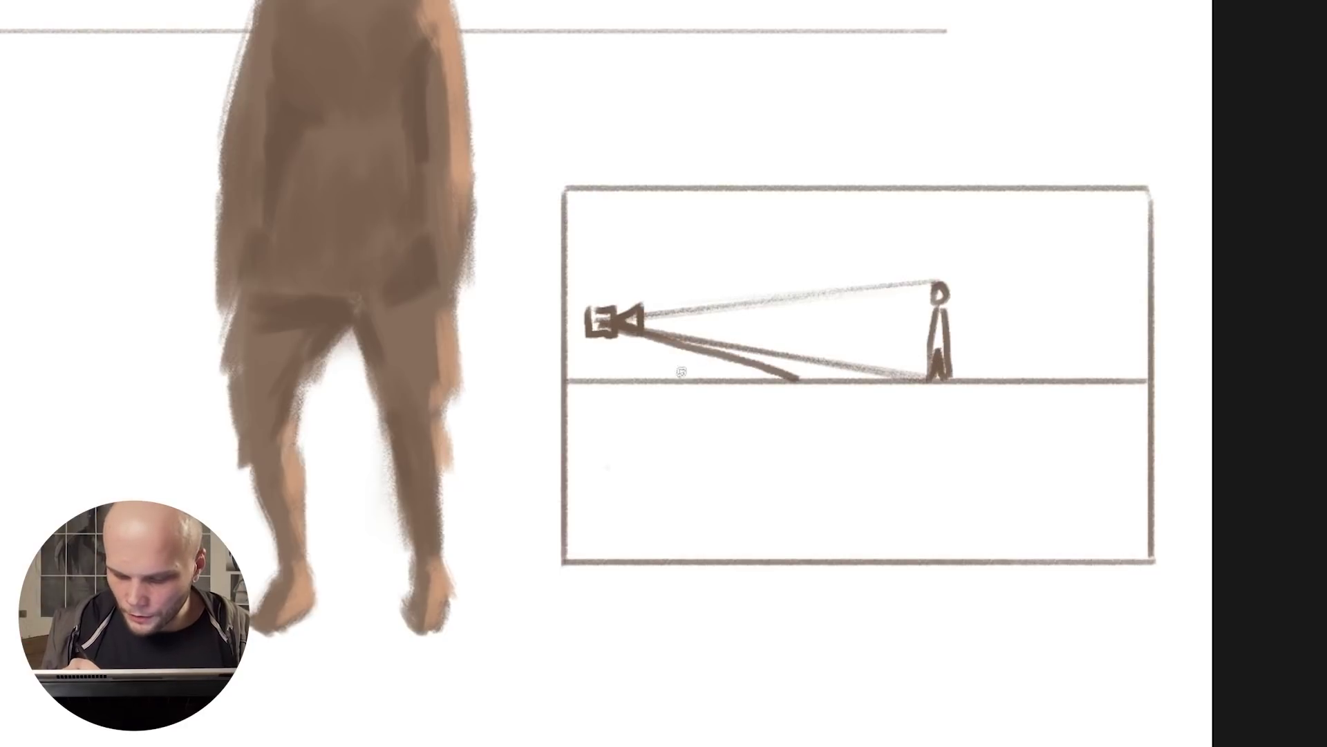
left_click_drag(927, 351, 798, 378)
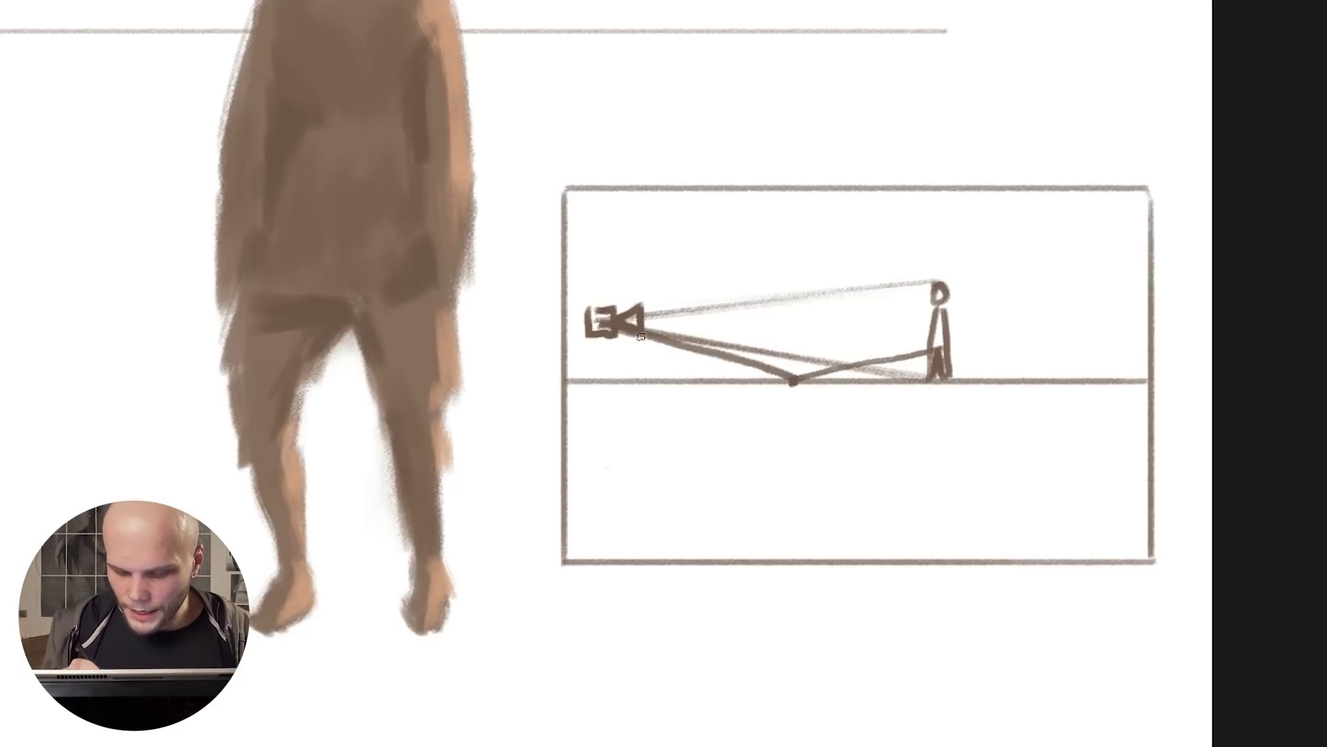
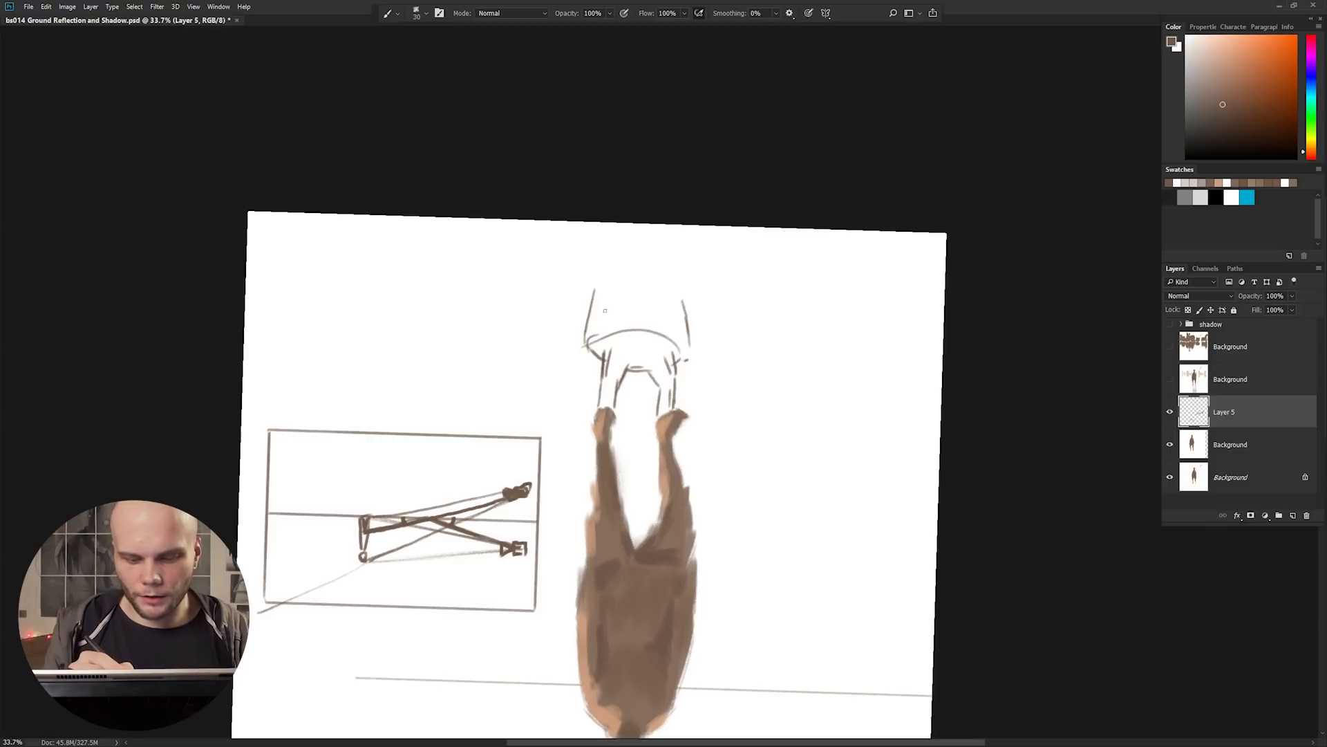
Stretch the sketched reflection outline farther away from the large figure's feet using Free Transform
key("ctrl+t")
left_click_drag(660, 245, 661, 181)
key("Return")
key("b")
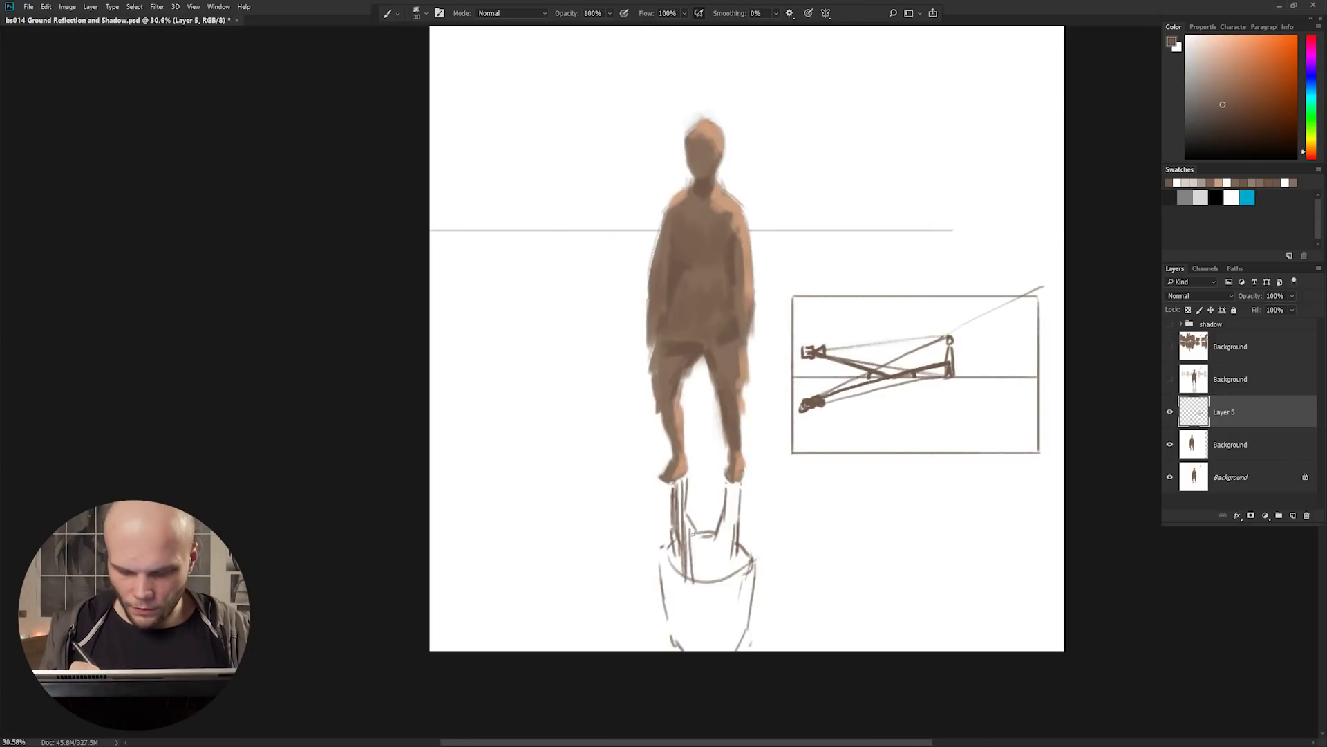
Hatch the legs and torso of the figure's sketched reflection with vertical strokes
left_click_drag(714, 543, 715, 579)
left_click_drag(723, 520, 724, 575)
left_click_drag(731, 487, 731, 573)
mouse_move(735, 483)
left_mouse_down()
mouse_move(730, 605)
mouse_move(669, 619)
left_mouse_up()
left_click_drag(680, 556, 681, 634)
mouse_move(688, 578)
left_mouse_down()
mouse_move(688, 650)
mouse_move(696, 620)
left_mouse_up()
left_click_drag(726, 556, 727, 652)
left_click_drag(735, 567, 744, 637)
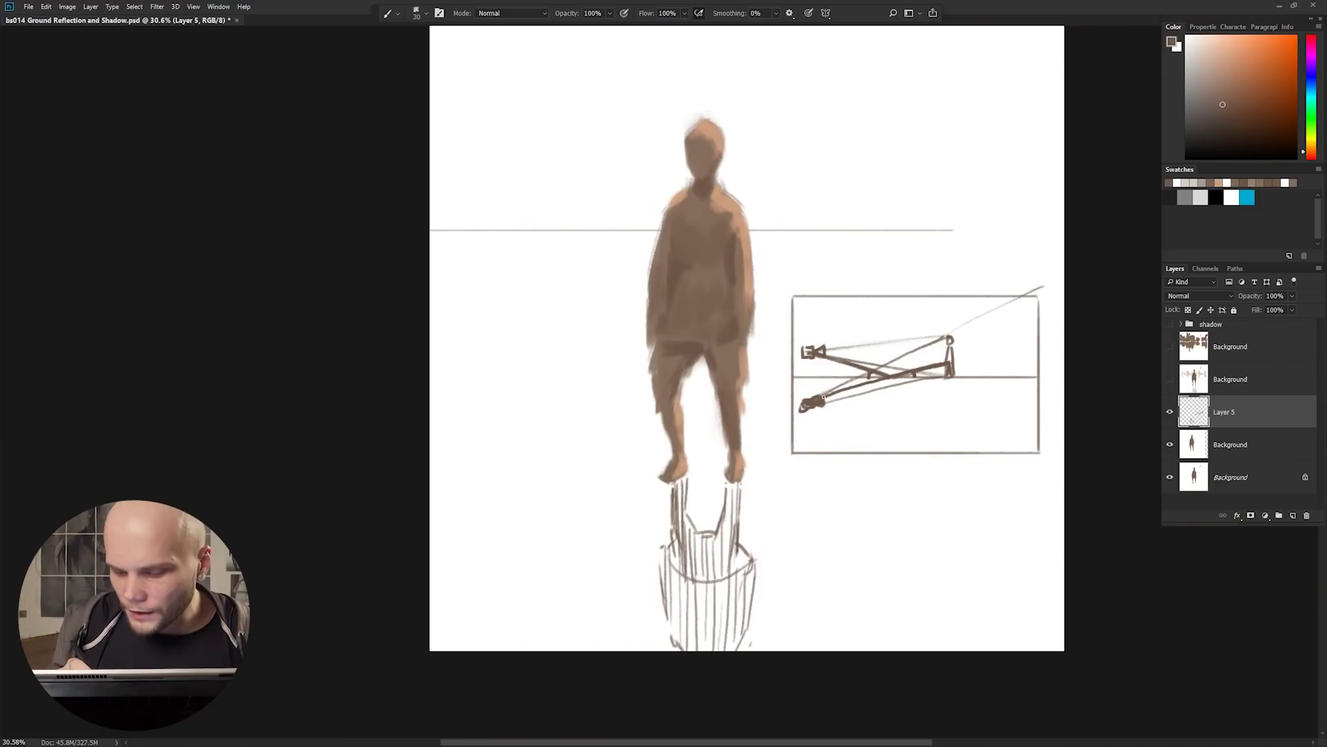
Try extending long sight lines from the mirrored camera and the real camera past the diagram's far edge
left_click_drag(823, 398, 1040, 366)
key("ctrl+z")
left_click_drag(828, 401, 1052, 366)
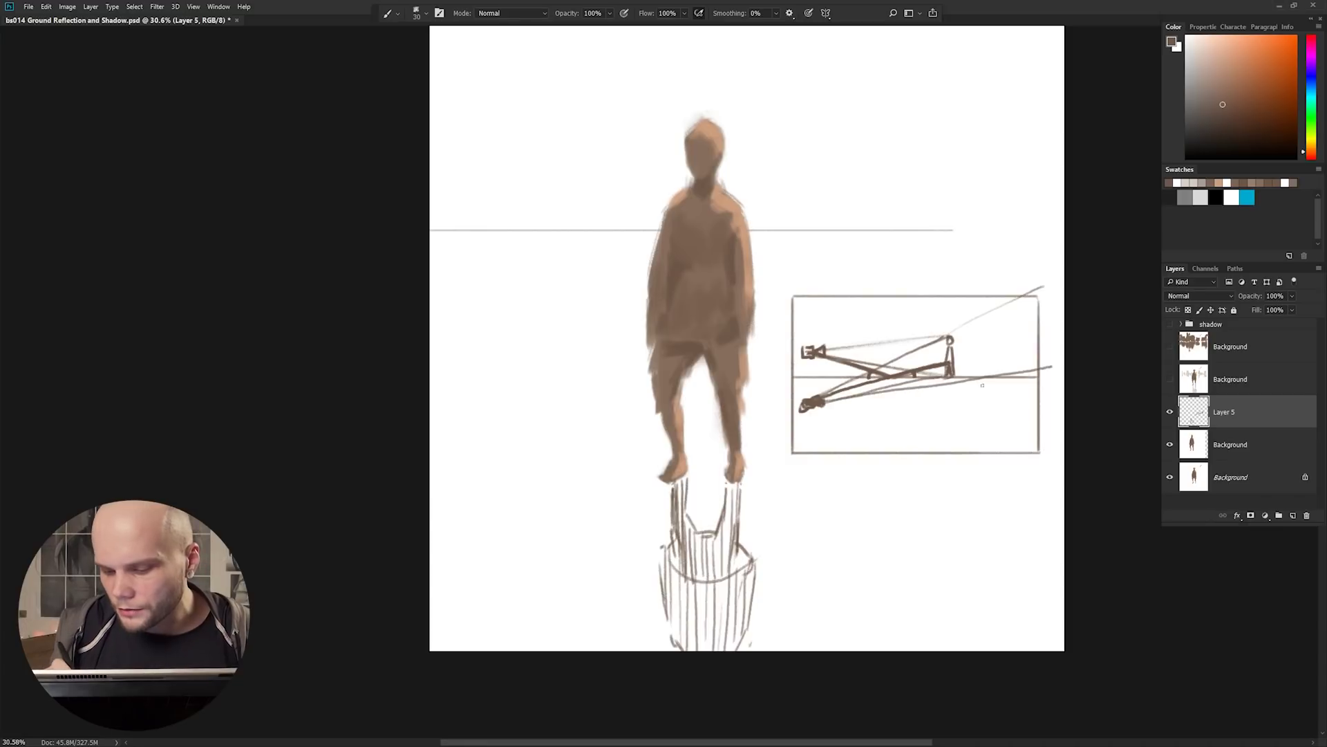
left_click_drag(824, 350, 1065, 392)
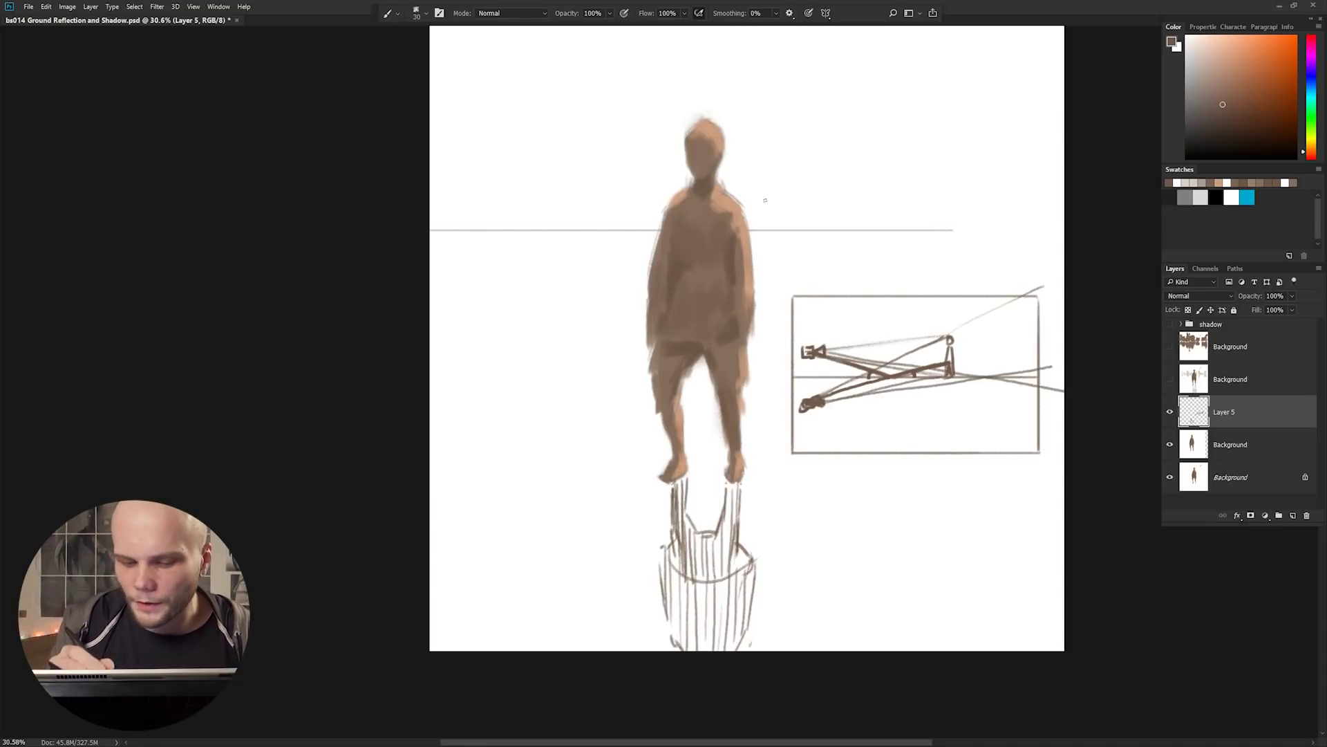
Try hill outlines above the horizon on both sides of the figure, undoing them together with the extended sight lines
left_click_drag(780, 212, 1048, 191)
left_click_drag(600, 214, 630, 215)
left_click_drag(573, 202, 491, 194)
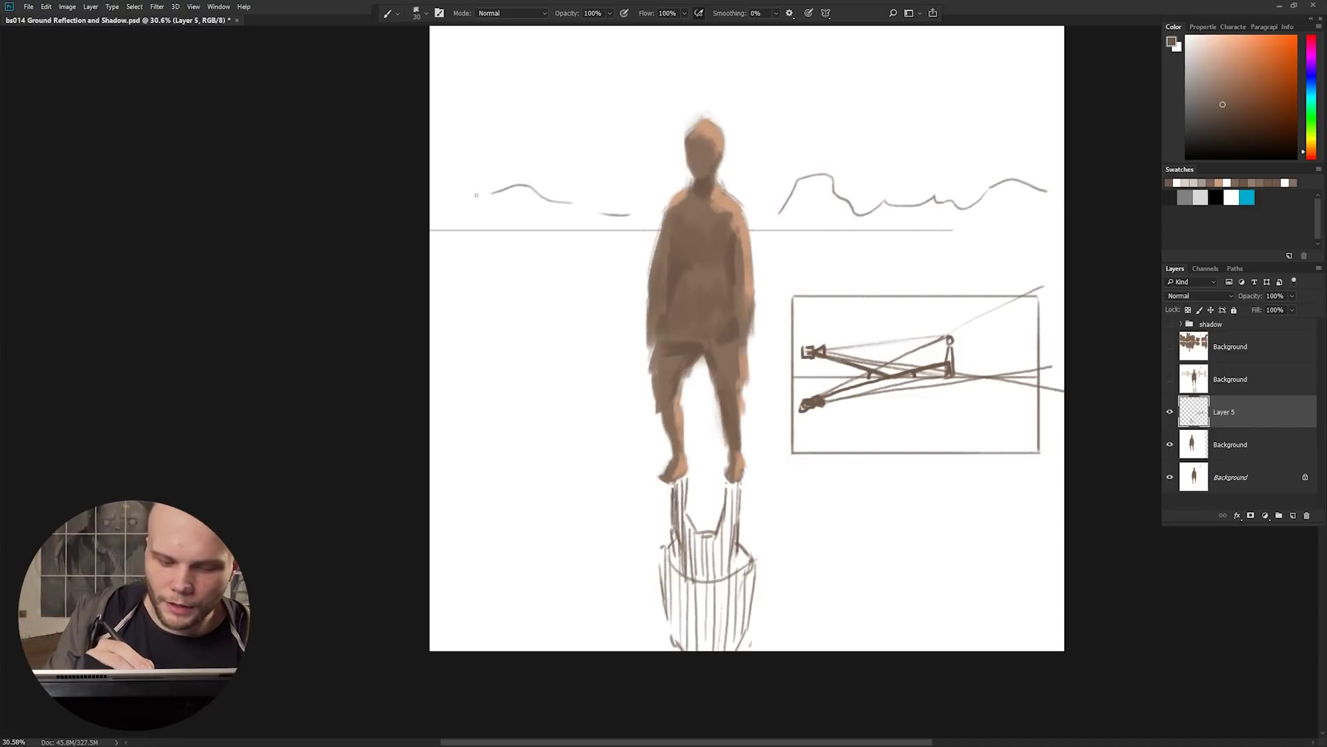
key("ctrl+z")
key("ctrl+z")
key("ctrl+z")
key("ctrl+z")
key("ctrl+z")
key("ctrl+z")
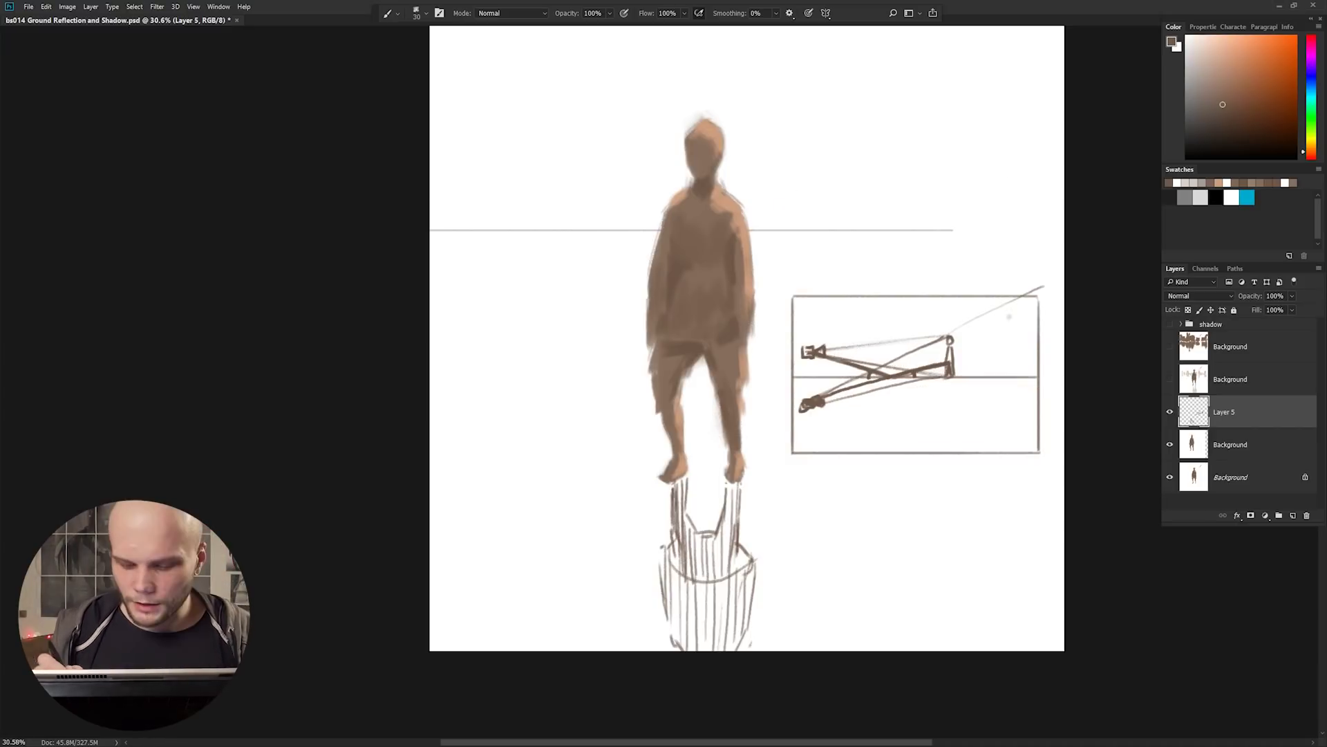
Sketch wavy hill outlines above the horizon and their mirrored reflections below it on both sides of the figure
left_click_drag(754, 260, 884, 247)
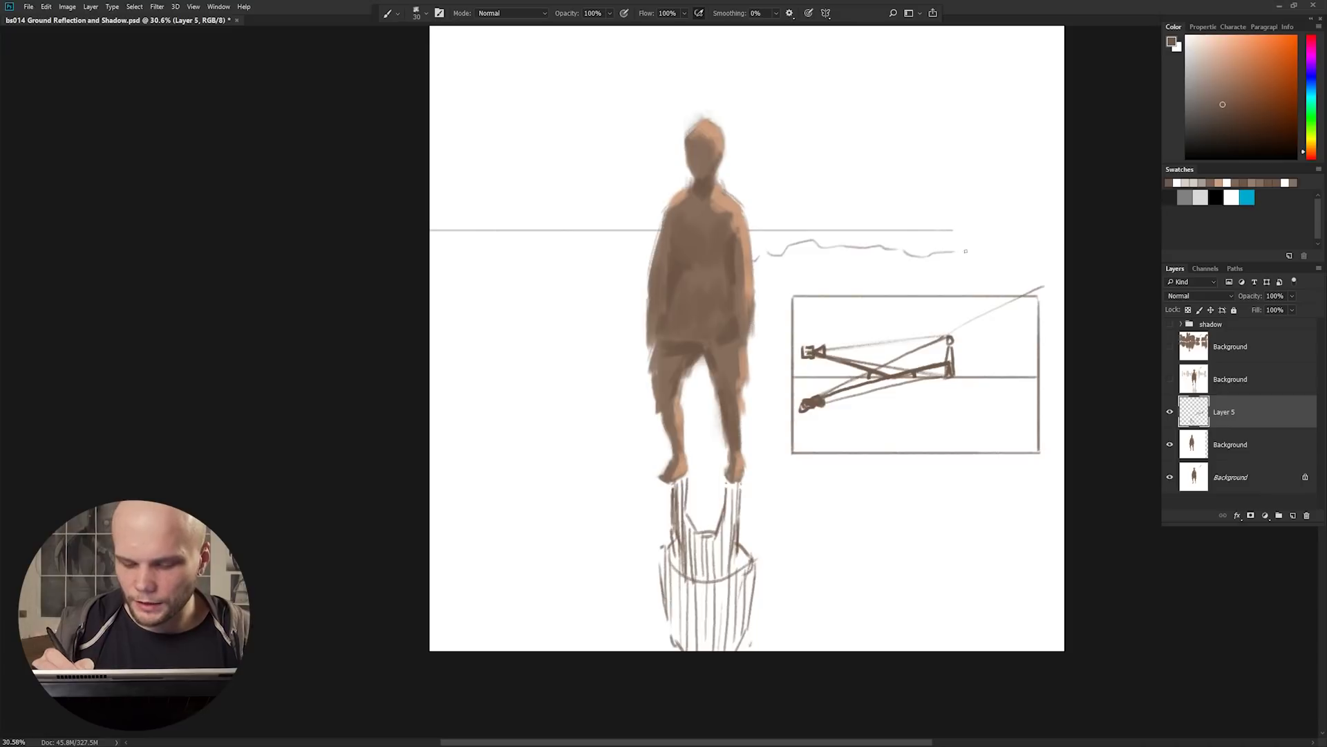
left_click_drag(648, 240, 458, 267)
left_click_drag(431, 187, 631, 208)
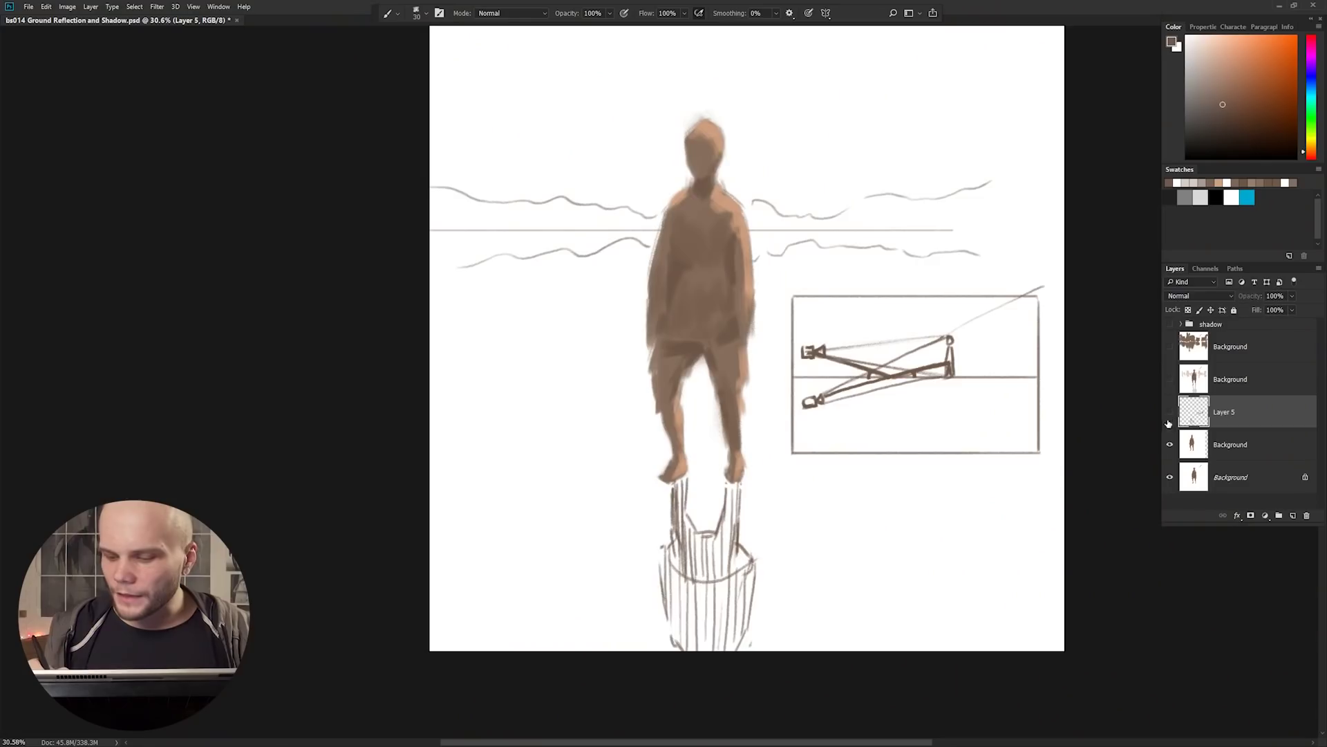
Hide the Layer 5 sketch, select the Background layer directly beneath it and toggle that layer's visibility to compare
left_click(1169, 415)
left_click(1193, 446)
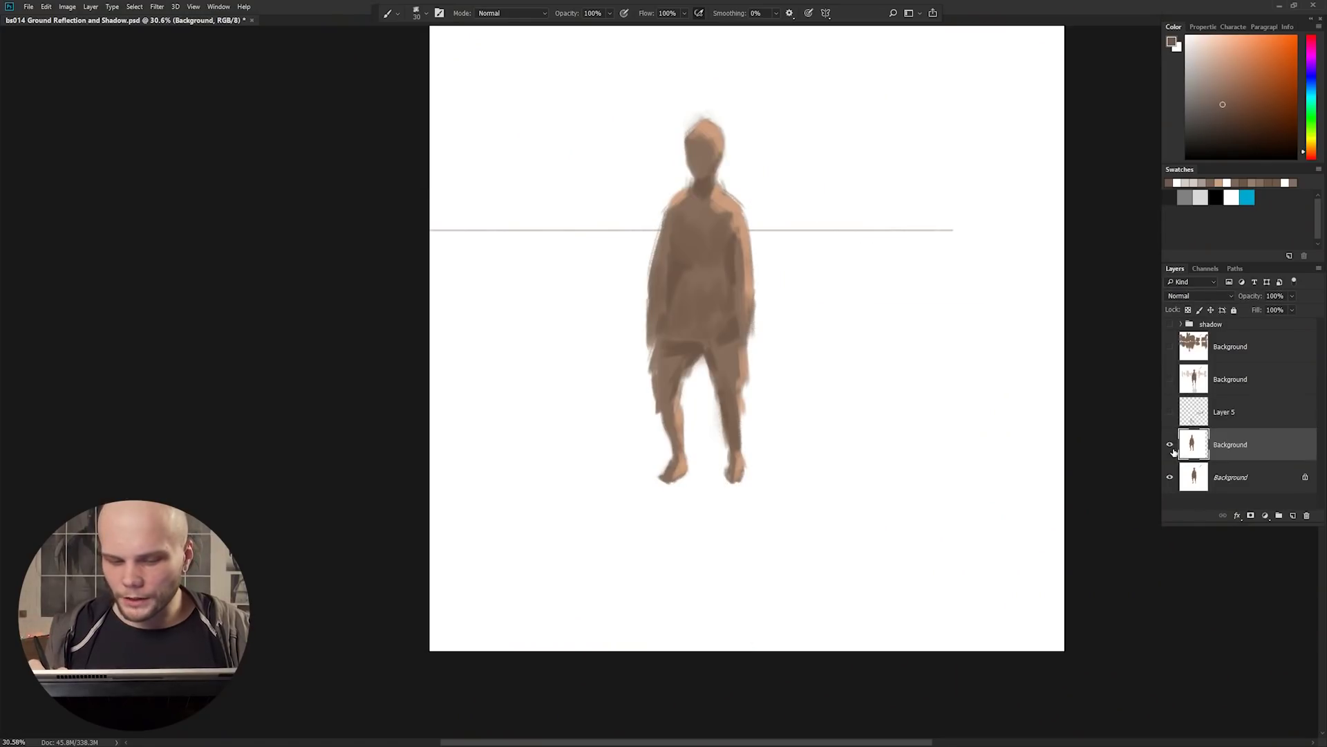
left_click(1170, 445)
left_click(1170, 445)
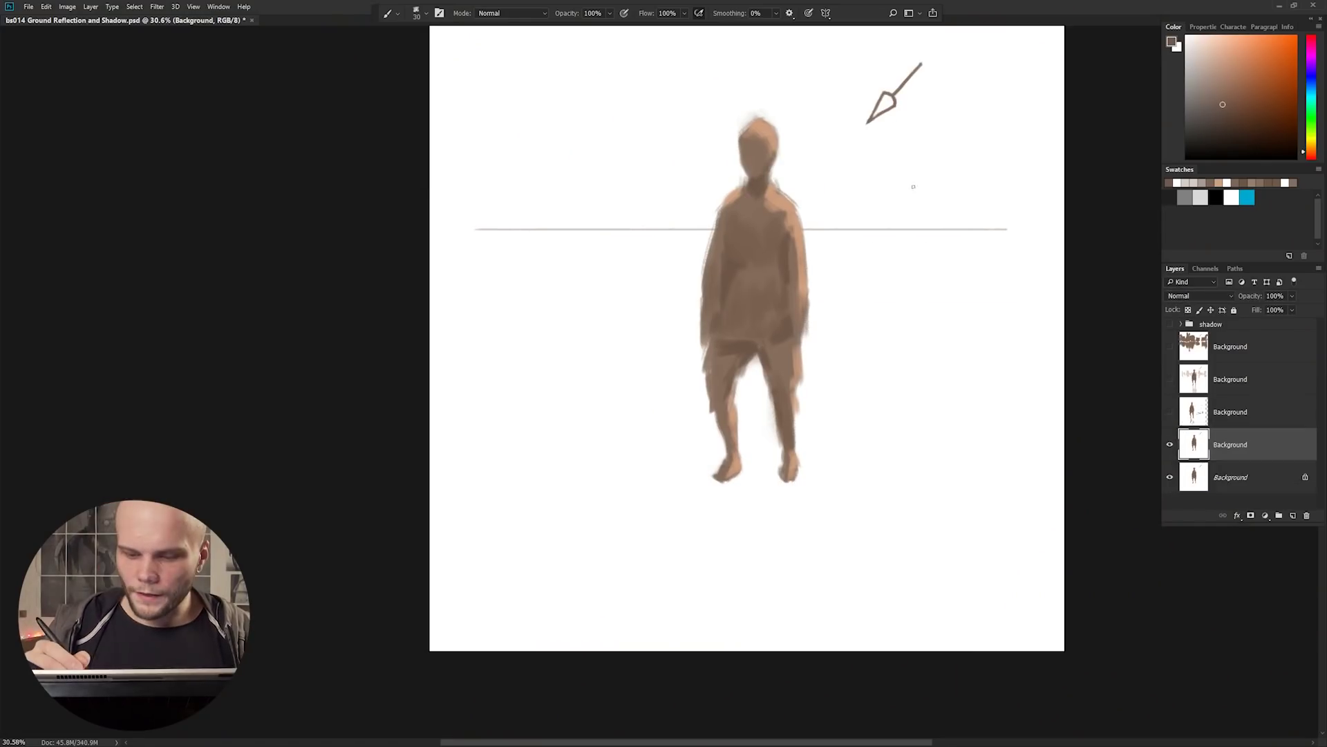
Try short vertical marks across the horizon and a long curved stroke beside its right end, undoing them all
left_click_drag(900, 308, 872, 360)
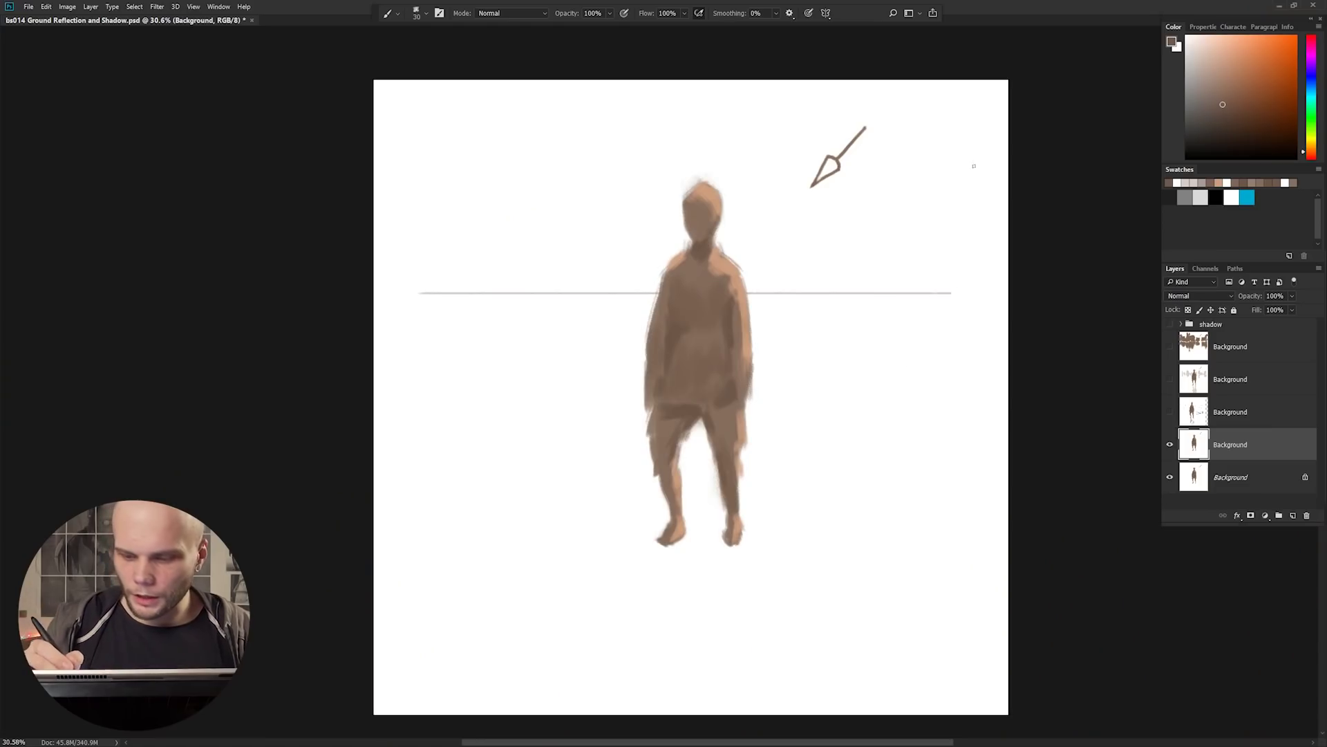
left_click_drag(977, 119, 926, 534)
key("ctrl+z")
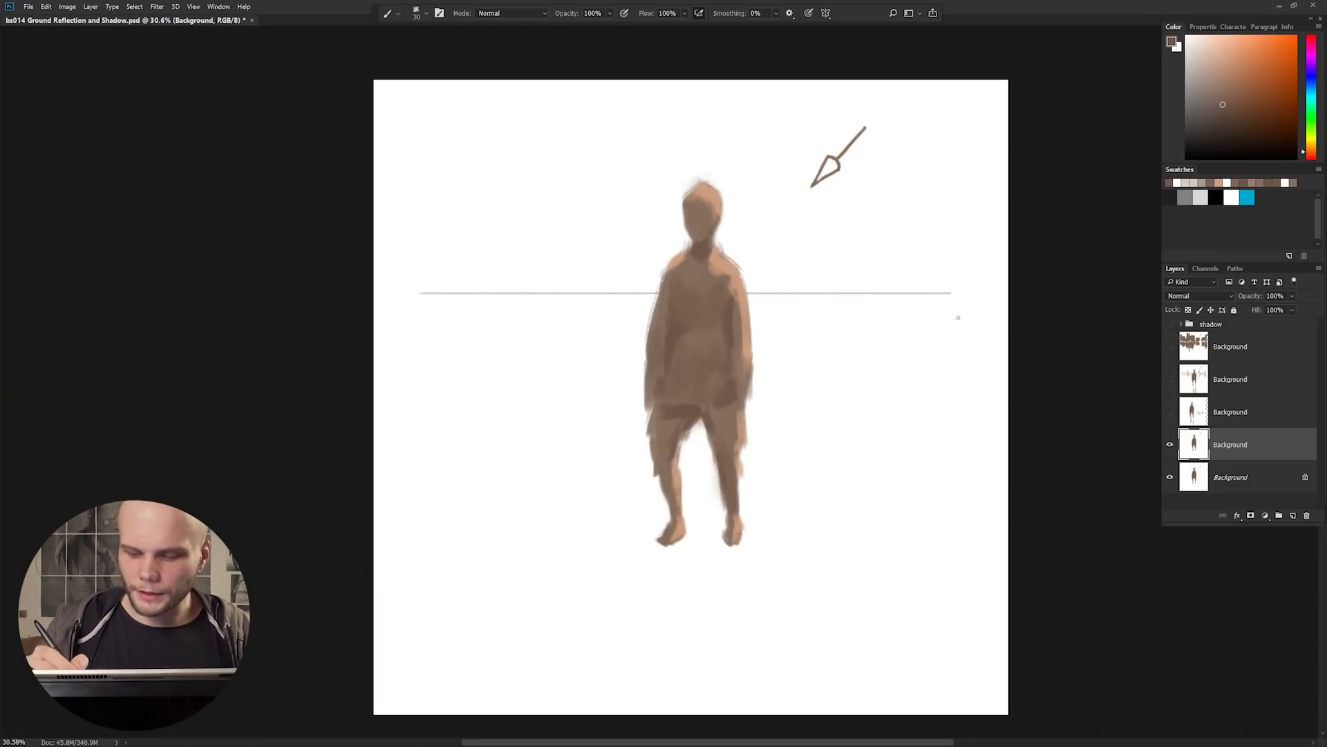
left_click_drag(957, 259, 957, 317)
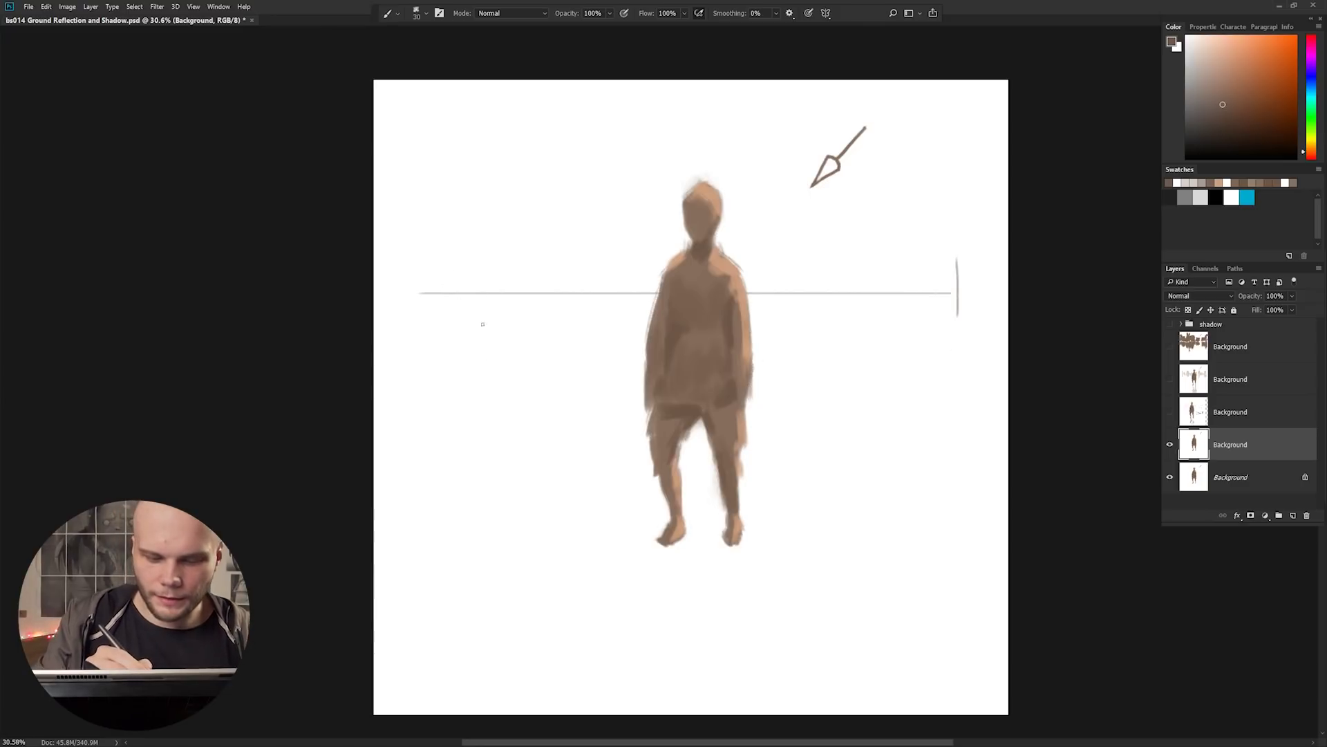
left_click_drag(960, 160, 938, 533)
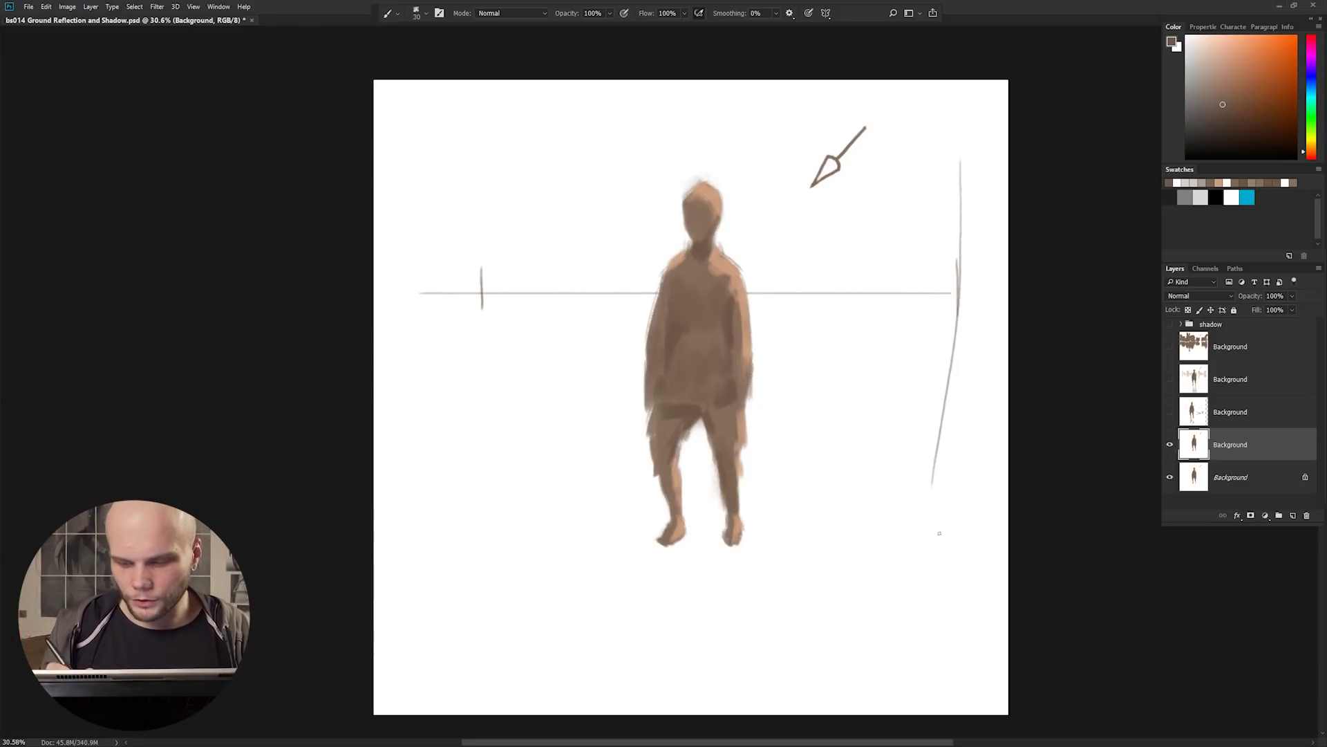
key("ctrl+z")
key("ctrl+z")
key("ctrl+z")
Draw two long, slanted, nearly vertical lines near the two ends of the horizon, converging slightly downward
left_click_drag(963, 183, 931, 562)
key("ctrl+z")
left_click_drag(962, 154, 943, 607)
key("ctrl+z")
left_click_drag(962, 151, 942, 643)
key("ctrl+z")
left_click_drag(970, 141, 932, 657)
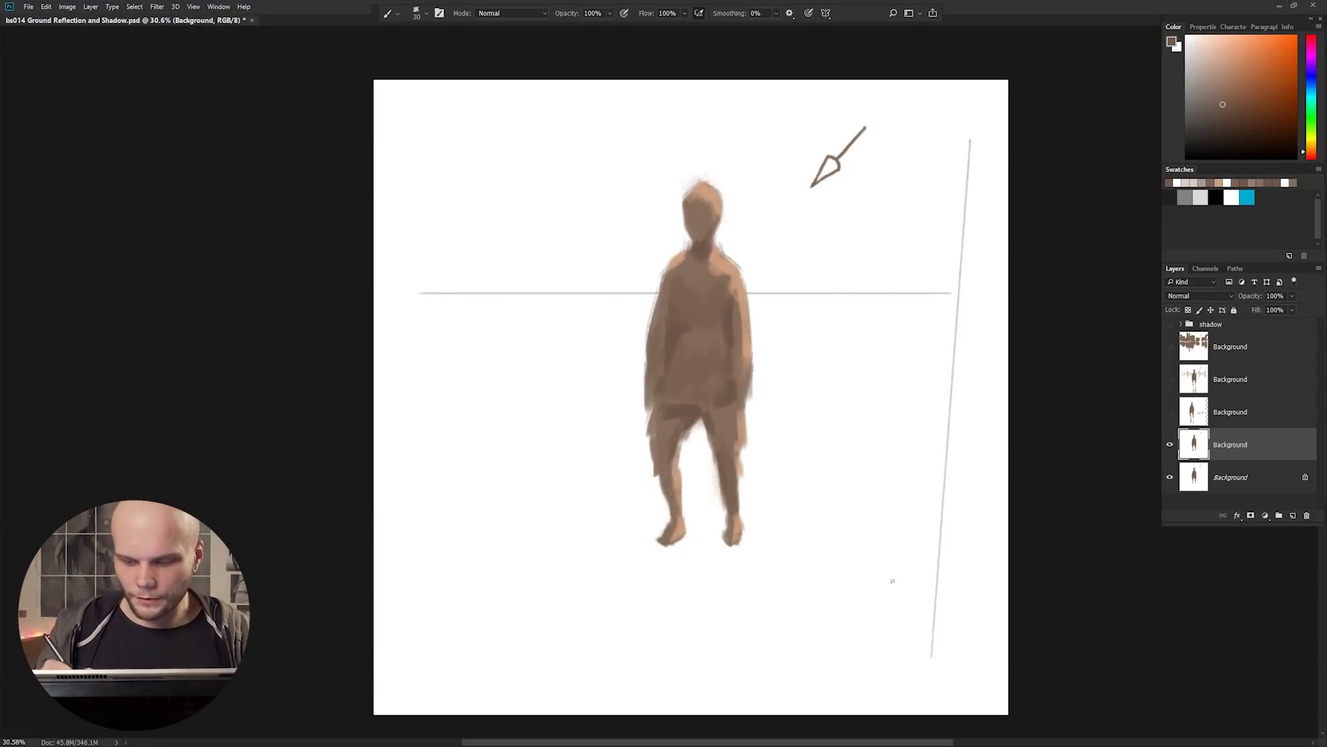
left_click_drag(401, 148, 474, 671)
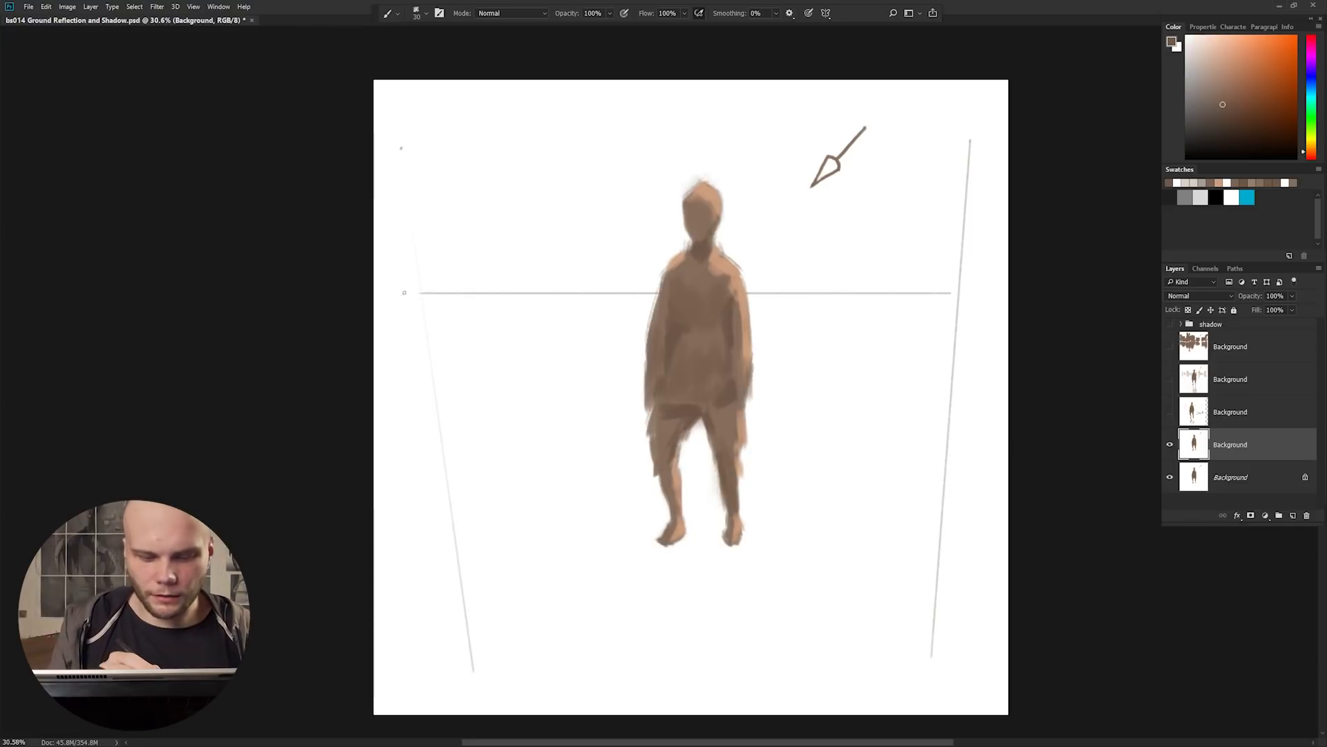
Draw near-vertical guide lines close along both sides of the figure, from the horizon down to the feet
left_click_drag(552, 385, 838, 380)
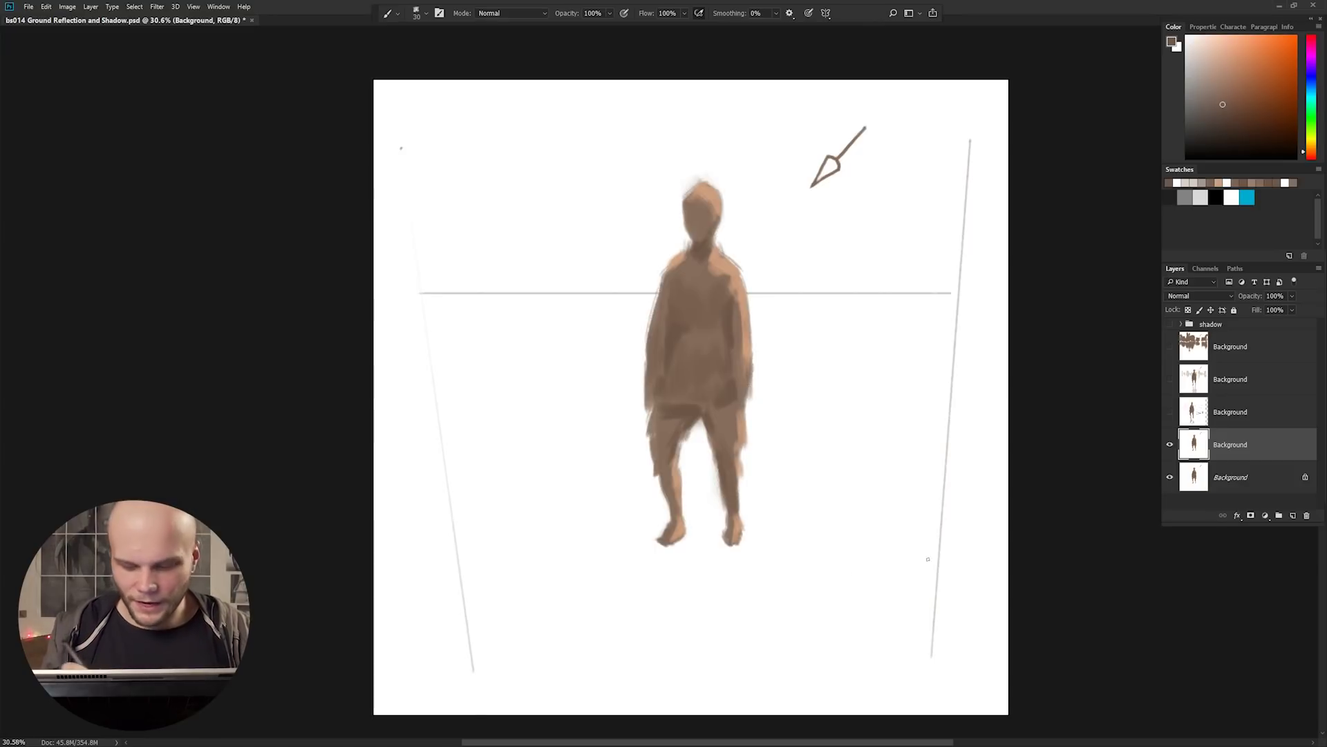
left_click_drag(754, 268, 744, 546)
key("ctrl+z")
left_click_drag(756, 284, 741, 542)
left_click_drag(634, 308, 663, 542)
key("ctrl+z")
left_click_drag(641, 299, 660, 545)
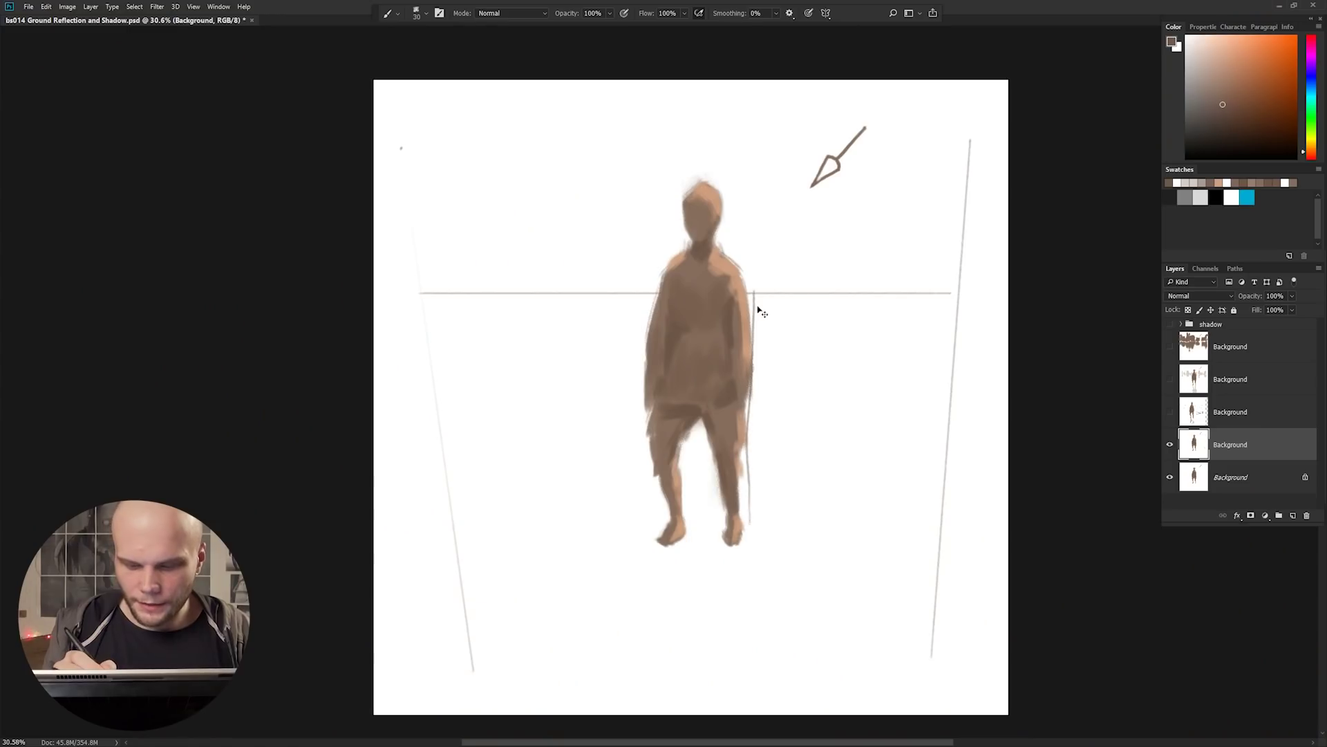
key("ctrl+z")
left_click_drag(753, 292, 749, 527)
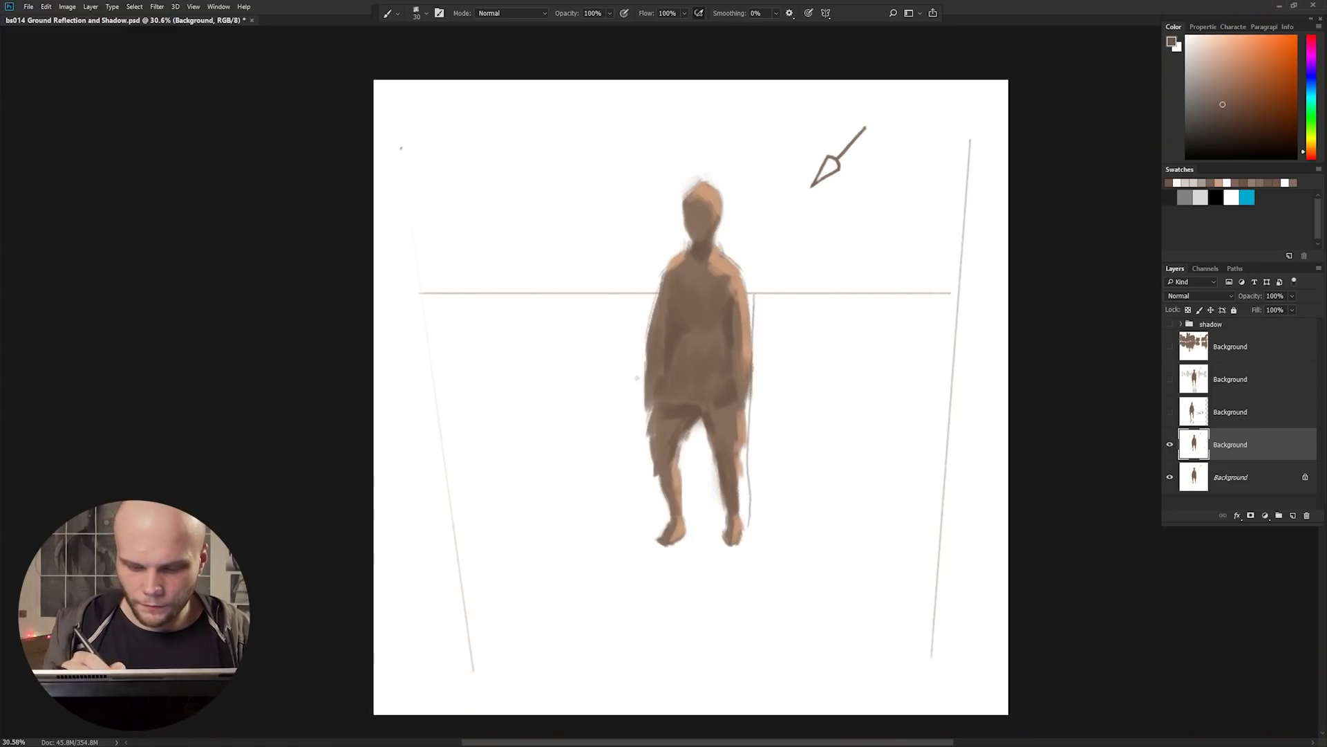
left_click_drag(641, 286, 654, 545)
Draw a tall, slightly tapering door-like frame around the figure, with its base at foot level
left_click_drag(800, 149, 793, 517)
key("ctrl+z")
left_click_drag(796, 239, 791, 519)
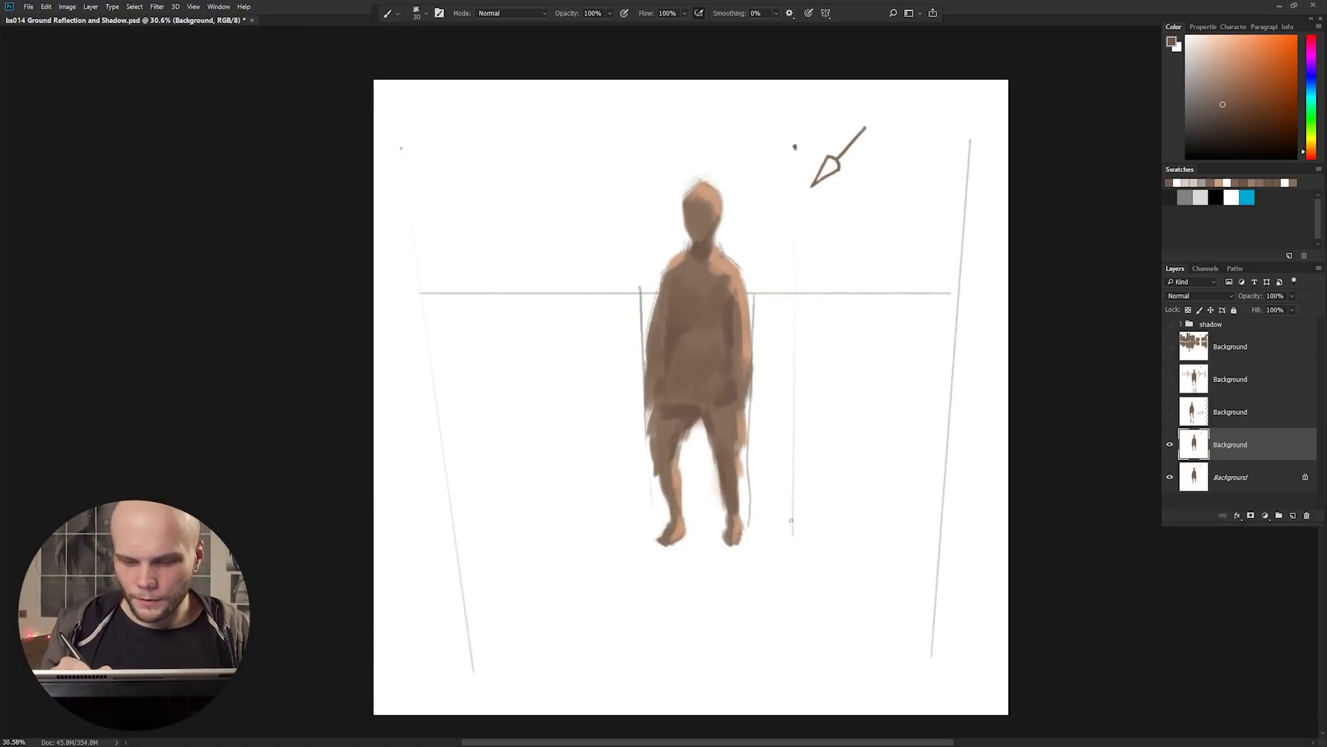
mouse_move(794, 146)
left_mouse_down()
mouse_move(789, 532)
mouse_move(797, 142)
mouse_move(620, 407)
mouse_move(627, 536)
left_mouse_up()
key("ctrl+z")
left_click_drag(787, 530, 627, 535)
Erase the parts of the two outer wall lines that extend below foot level
key("e")
left_click_drag(927, 664, 937, 543)
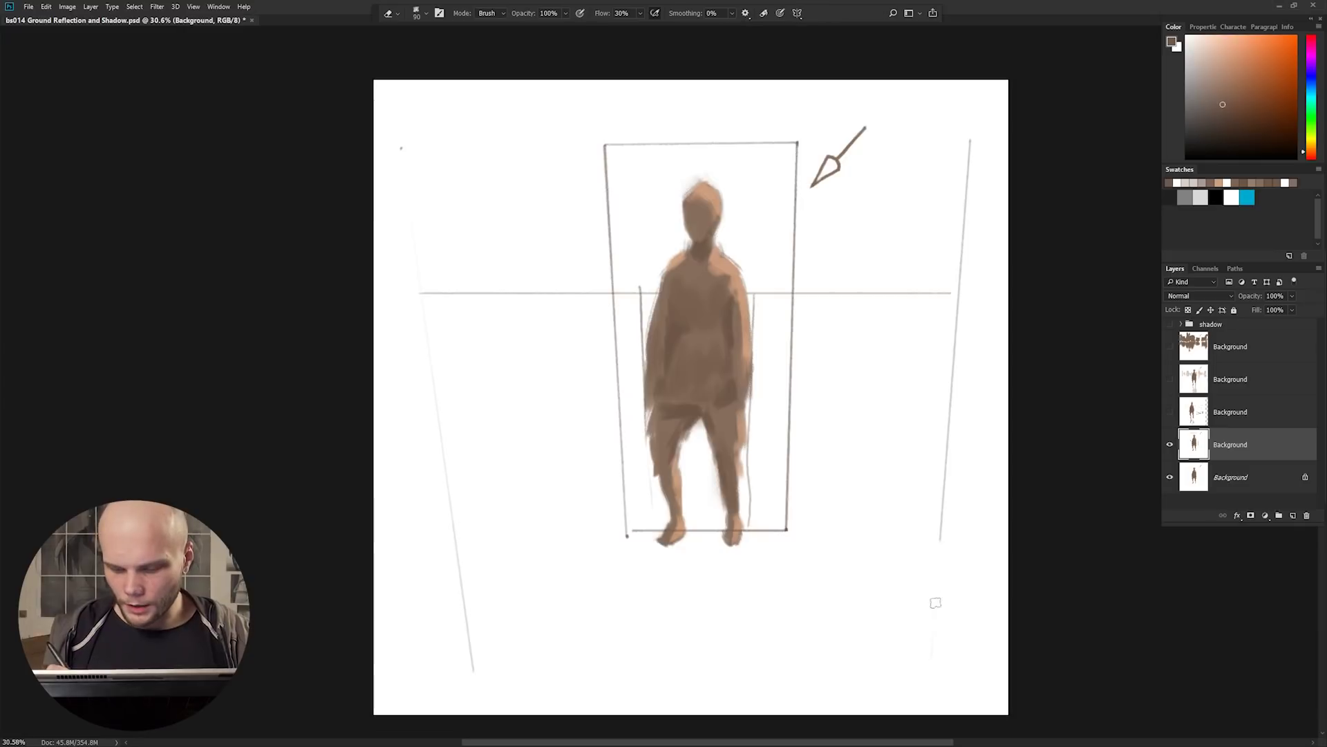
mouse_move(464, 629)
left_mouse_down()
mouse_move(471, 542)
mouse_move(458, 547)
mouse_move(935, 529)
left_mouse_up()
Draw diagonal floor edges from both lower wall corners out to the sides of the canvas
key("b")
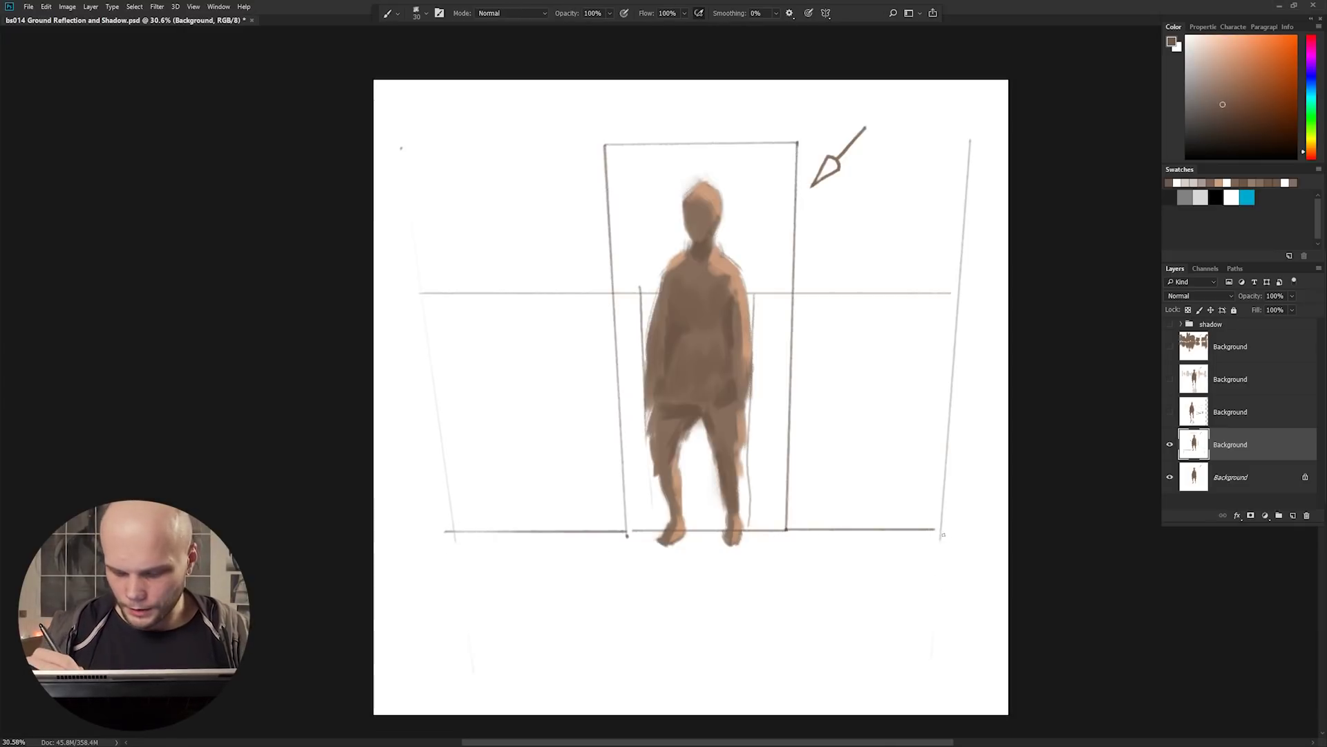
left_click_drag(452, 536, 373, 600)
left_click_drag(940, 532, 1008, 597)
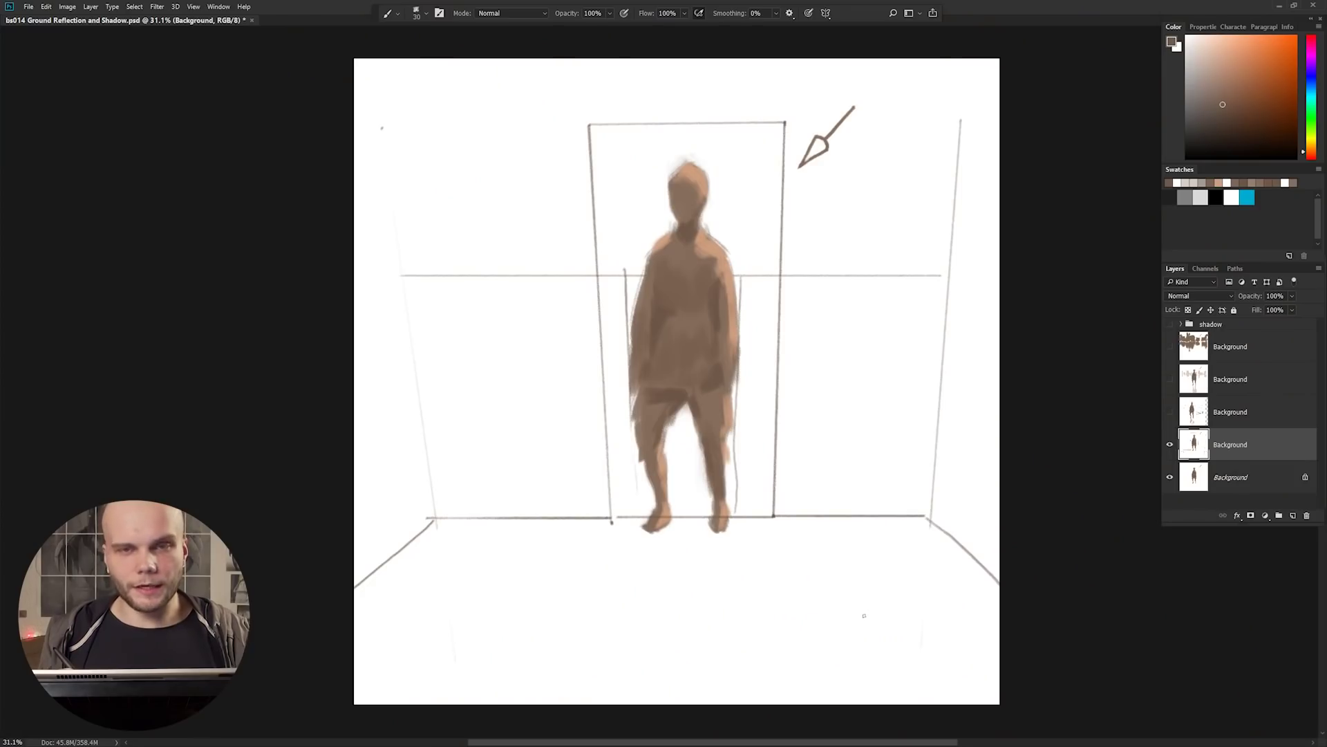
Extend the door frame sides and both outer wall lines down across the floor to the canvas's lower edge as reflections
left_click(1170, 411)
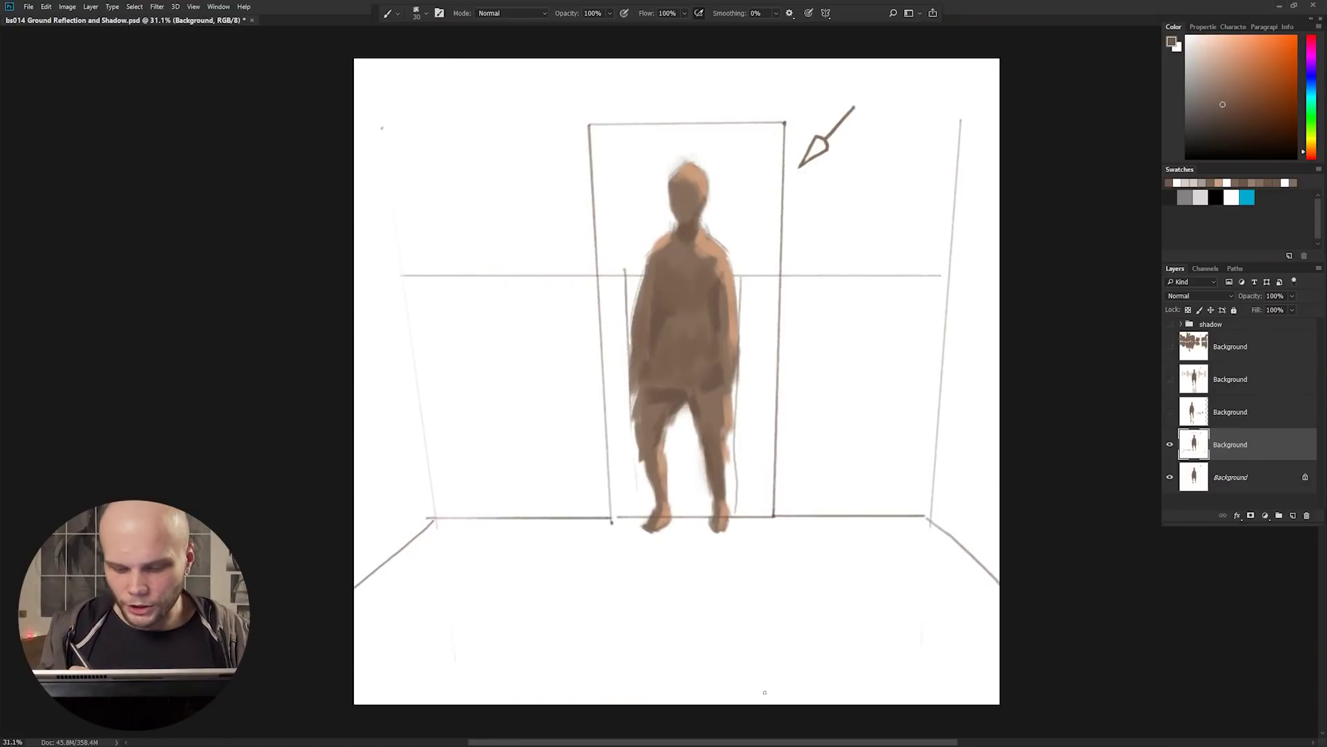
left_click_drag(769, 687, 773, 517)
left_click_drag(622, 674, 612, 522)
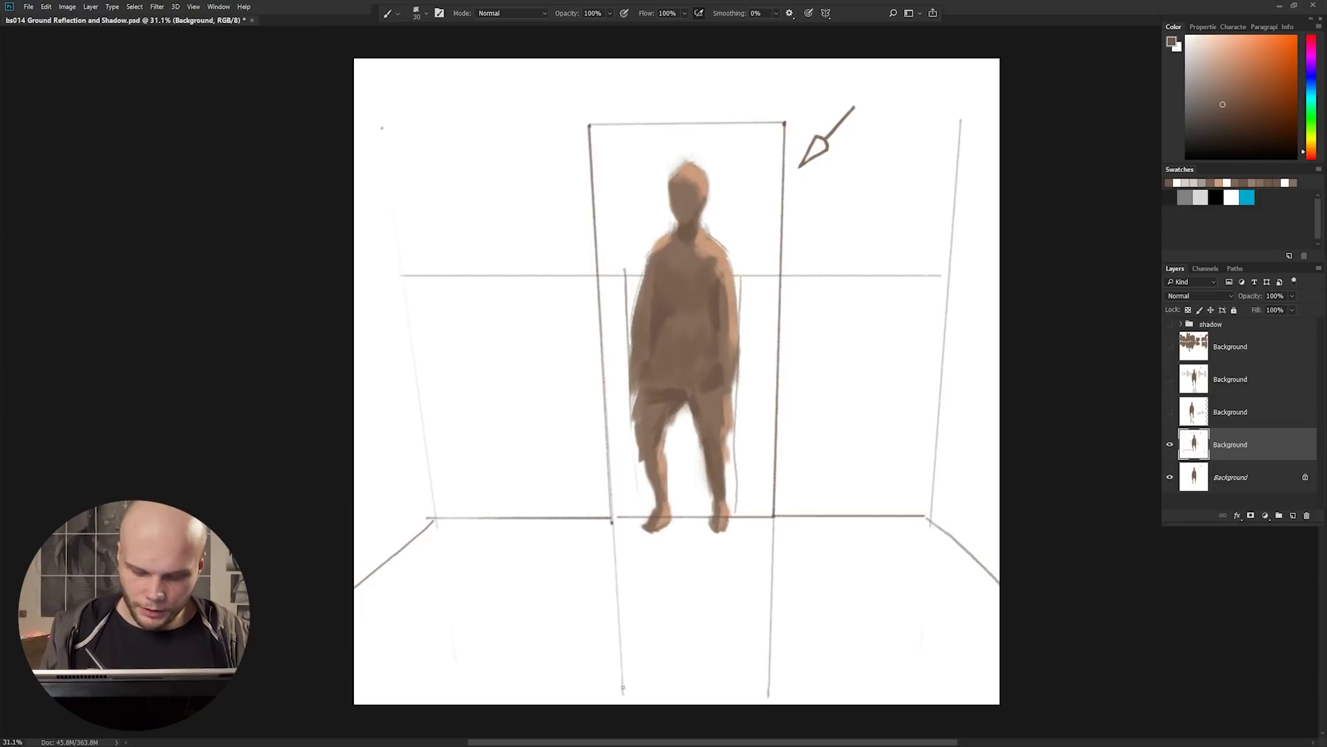
left_click_drag(961, 122, 908, 704)
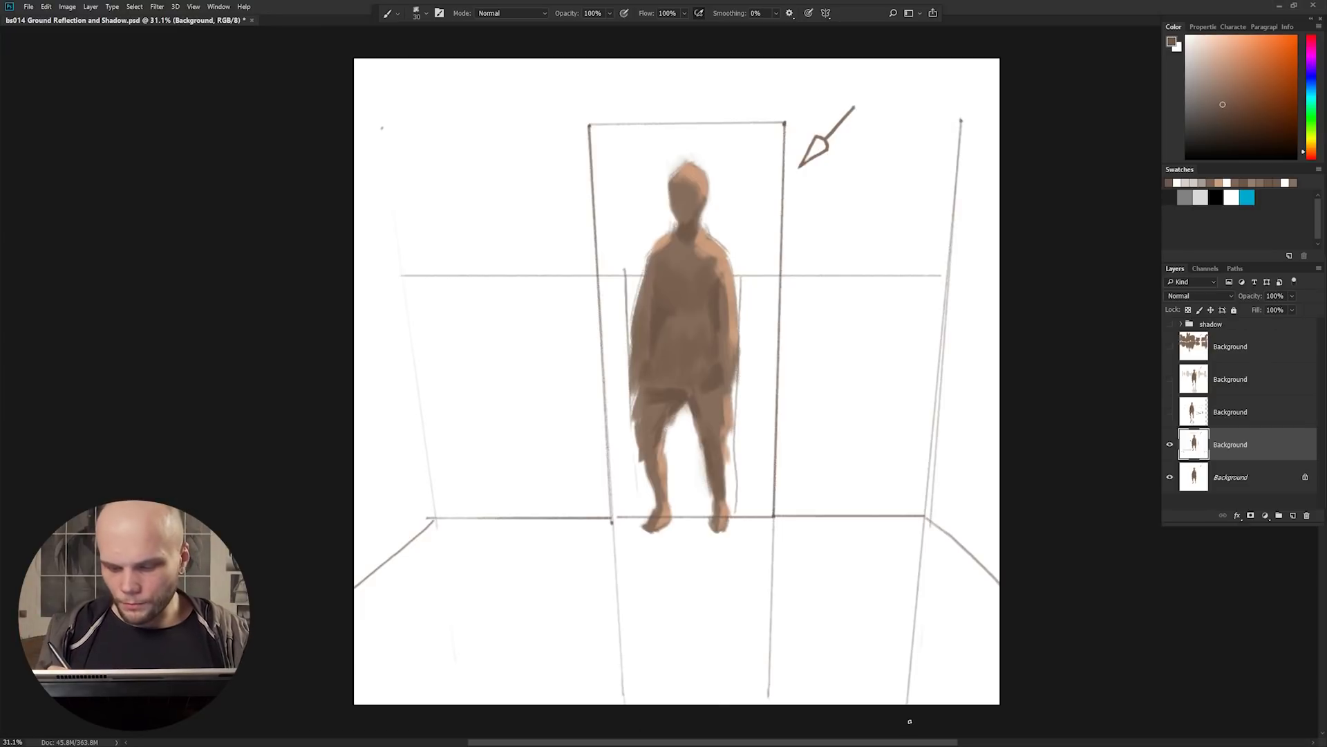
left_click_drag(426, 415, 473, 704)
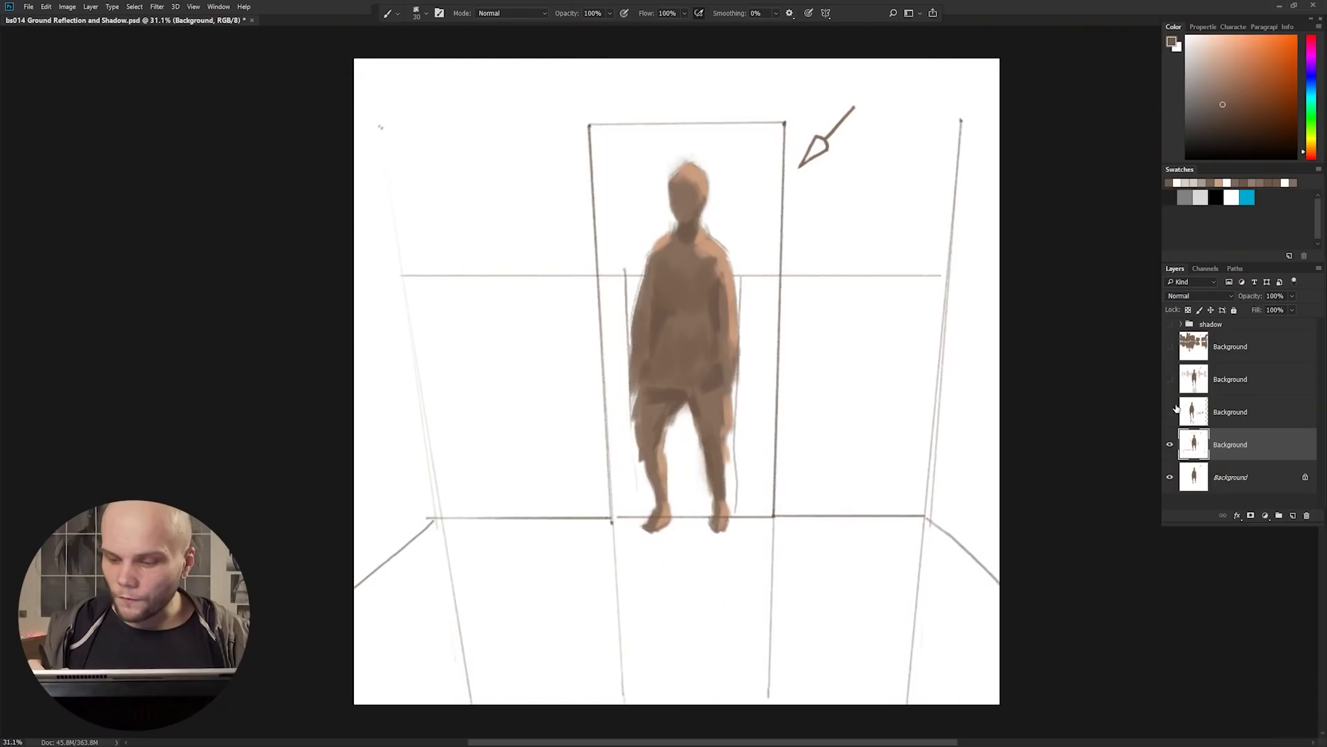
left_click(1169, 413)
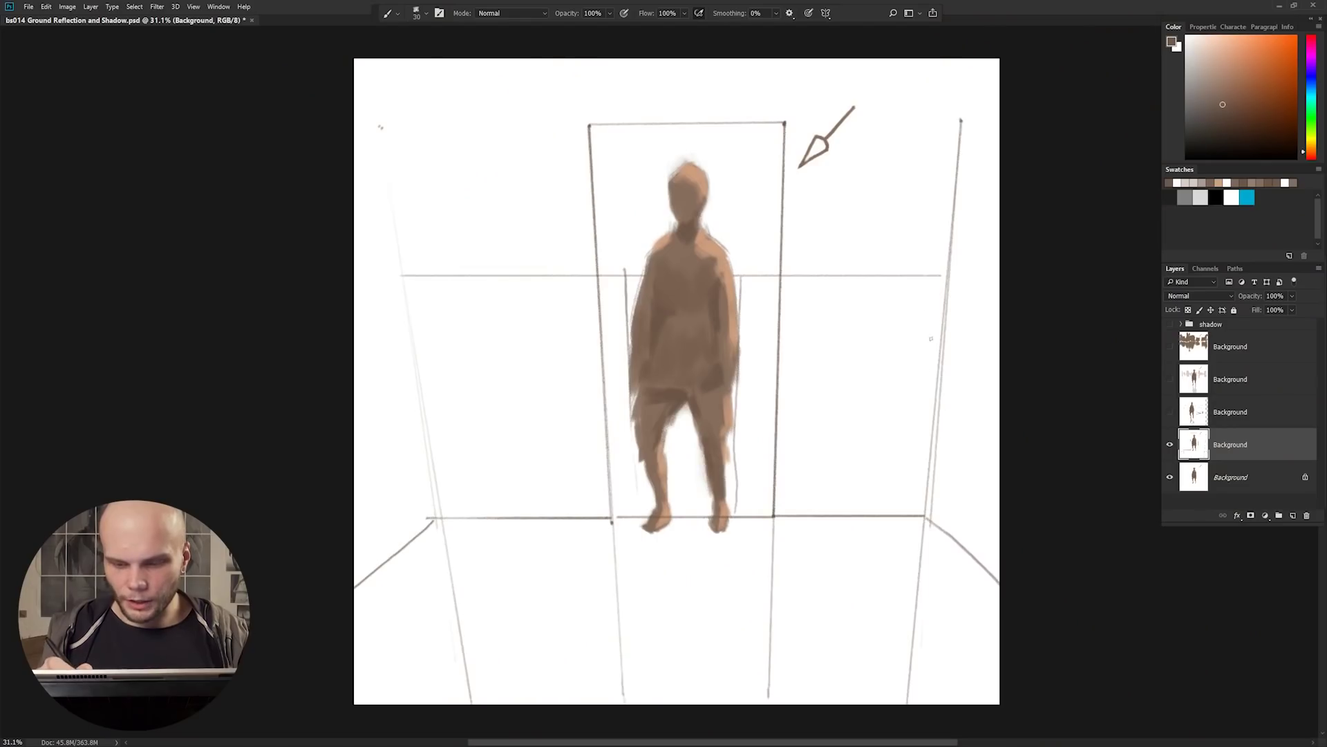
Darken the reflected lines of both outer walls on the floor
left_click_drag(977, 385, 377, 387)
left_click_drag(715, 366, 715, 494)
mouse_move(422, 441)
left_mouse_down()
mouse_move(436, 297)
mouse_move(438, 263)
left_mouse_up()
left_click_drag(907, 442, 875, 262)
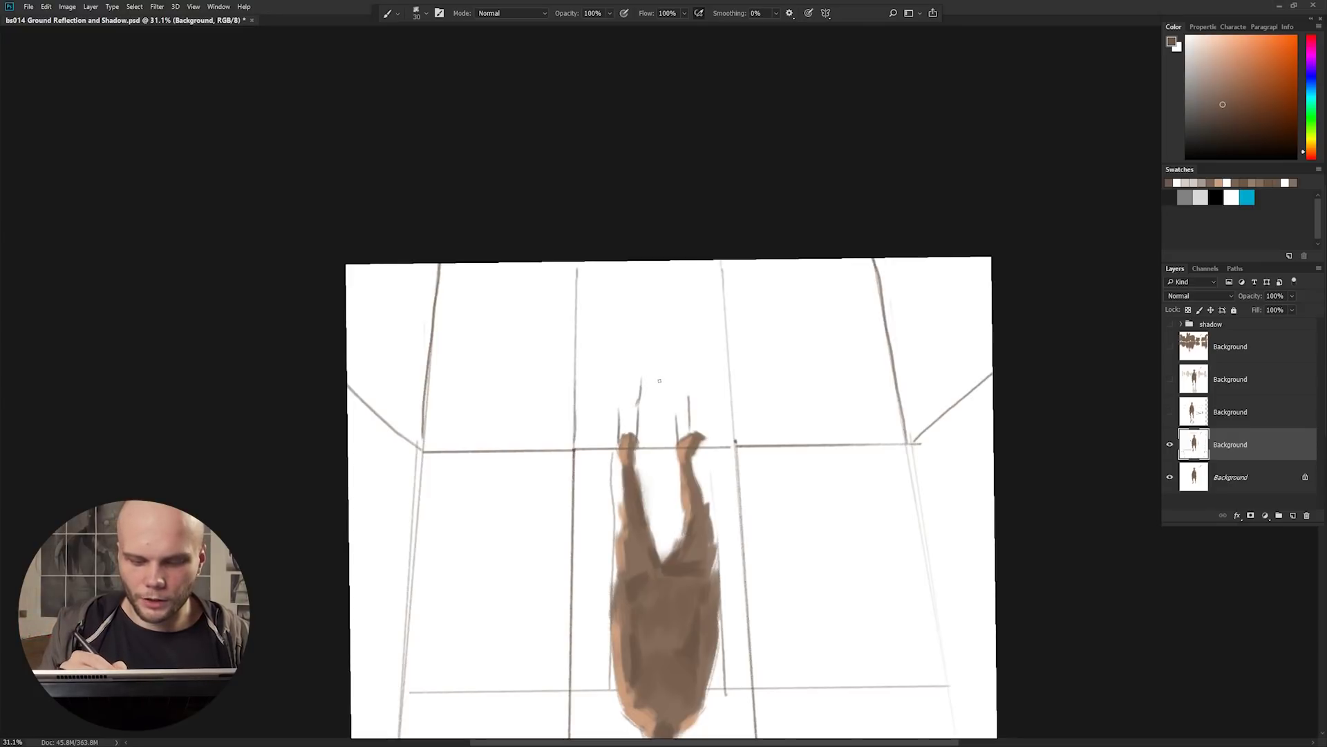
Sketch the outlines of the figure's reflected legs and shirt on the floor beneath the feet, undoing the last two strokes
left_click_drag(687, 374, 694, 332)
mouse_move(609, 373)
left_mouse_down()
mouse_move(628, 271)
mouse_move(668, 275)
left_mouse_up()
left_click_drag(598, 263, 587, 513)
left_click_drag(710, 262, 732, 520)
key("ctrl+z")
key("ctrl+z")
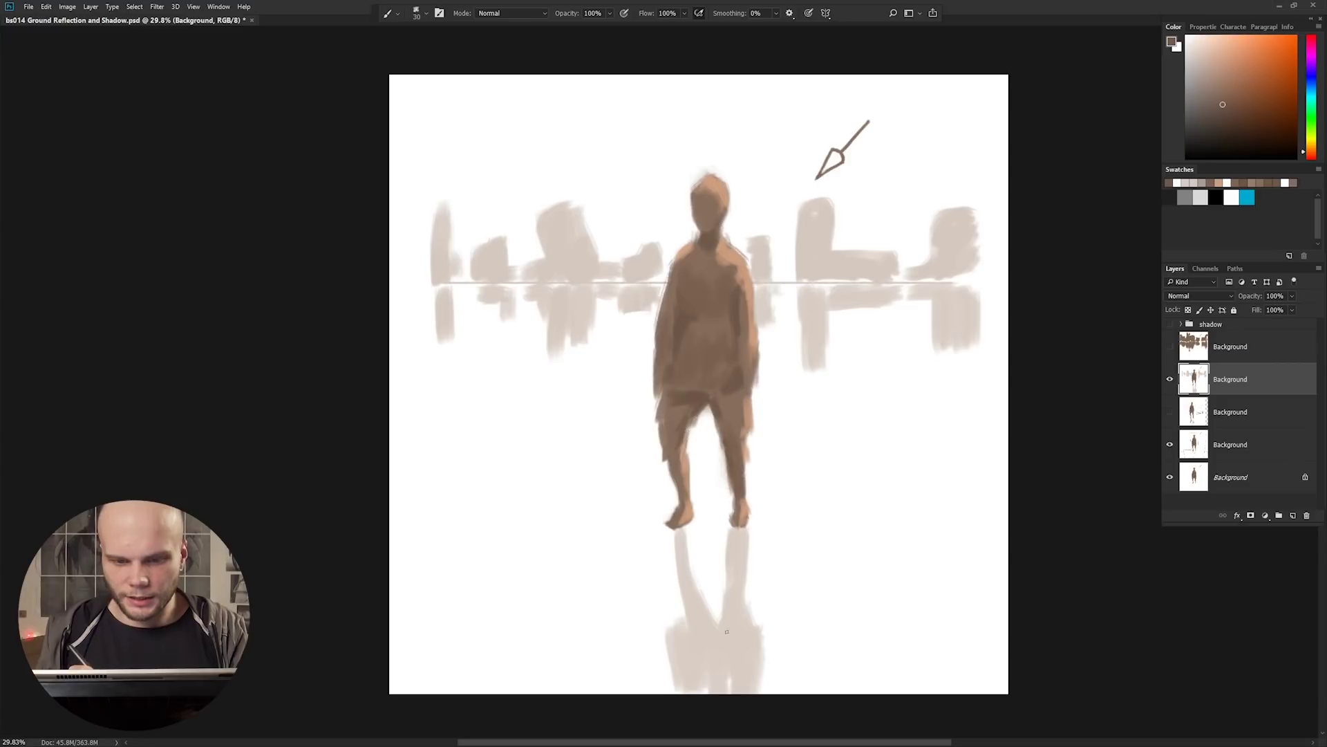
On the layer with the distant shapes and their reflections, mark the figure's shirt hem with a black, downward-curving line
left_click(698, 572, "alt")
key("bracketright")
key("bracketright")
key("bracketright")
key("bracketright")
key("bracketright")
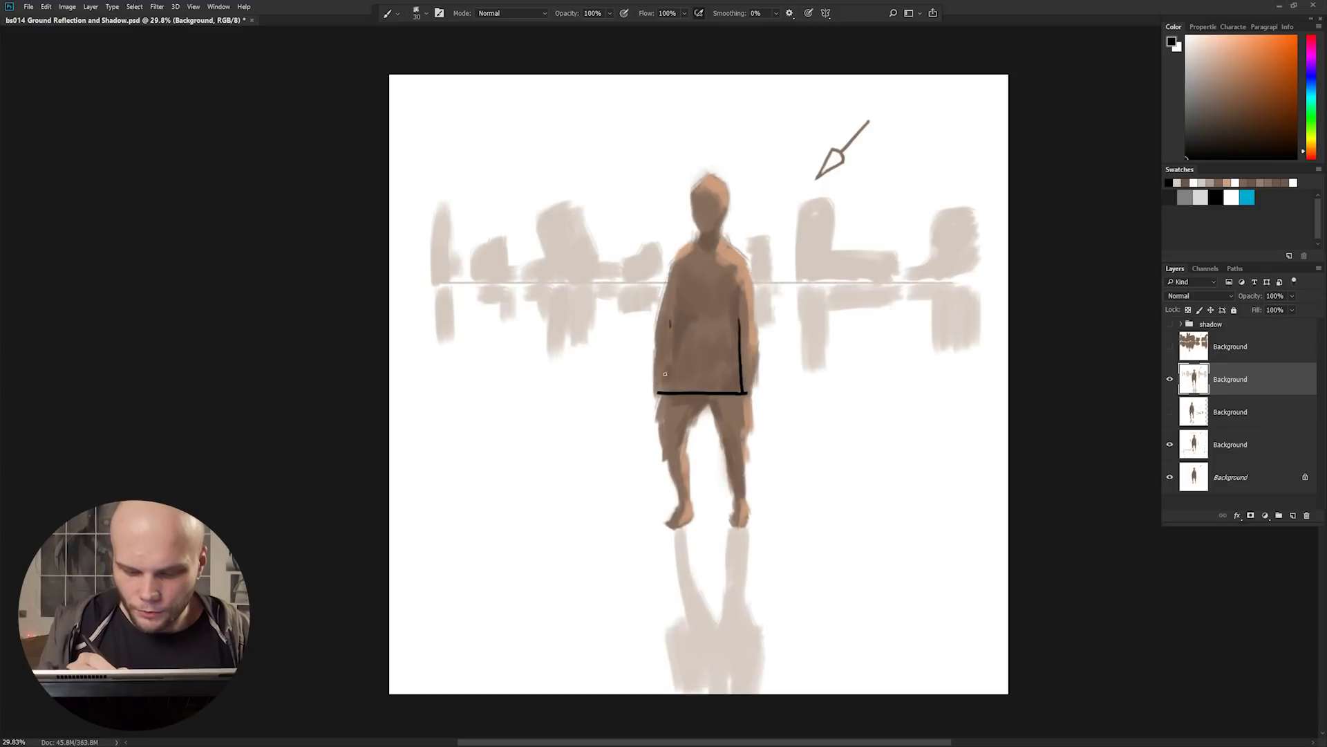
key("ctrl+z")
left_click_drag(662, 391, 746, 388)
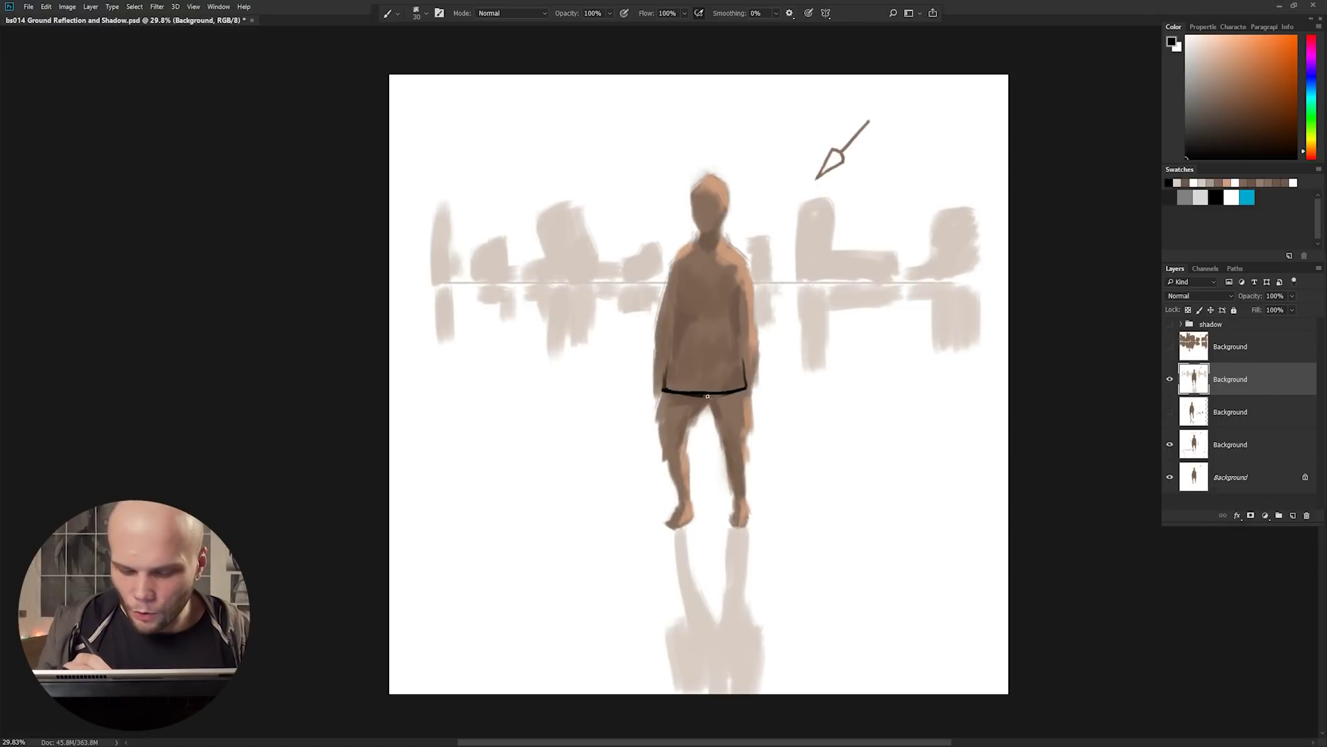
left_click(701, 390, "alt")
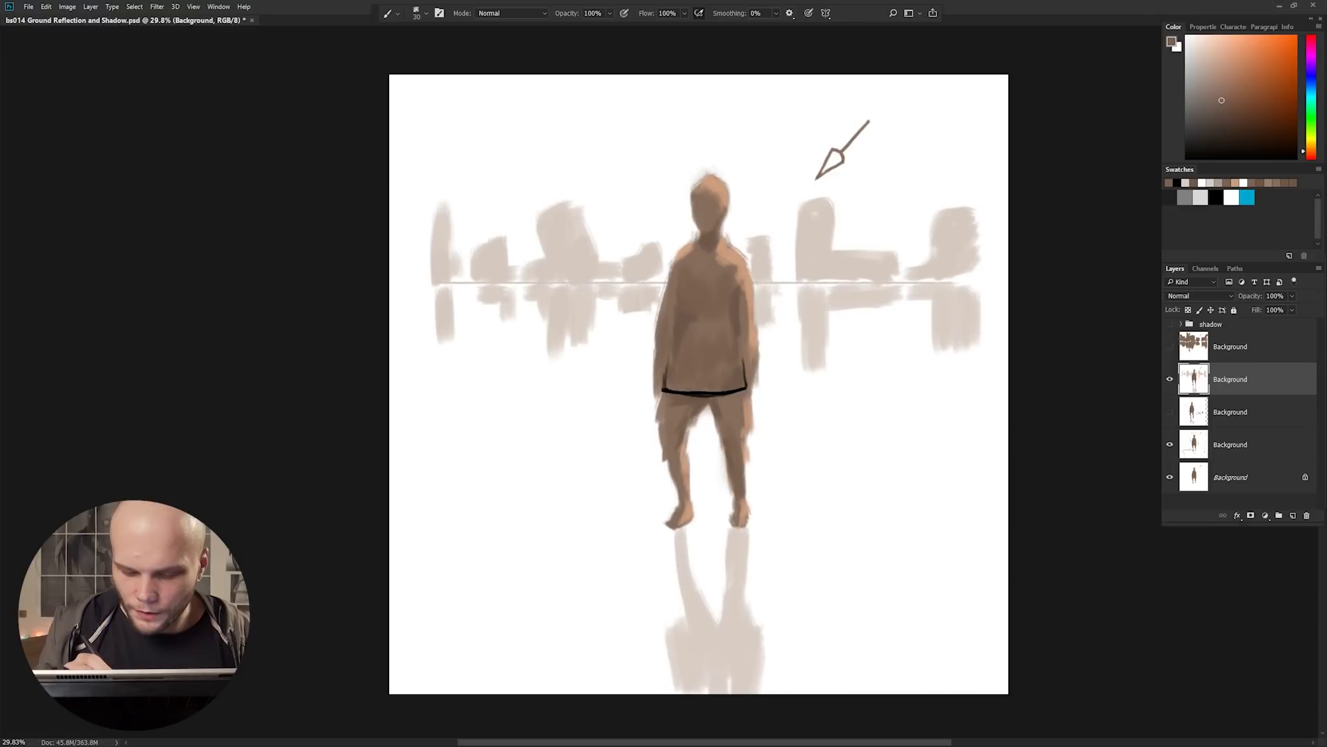
Draw a black cylinder with a dashed centre axis beside the figure, and add the shirt hem's hidden back edge as a dashed curve
mouse_move(846, 229)
left_mouse_down()
mouse_move(933, 228)
mouse_move(932, 367)
mouse_move(864, 377)
left_mouse_up()
left_click_drag(847, 231, 933, 229)
left_click_drag(891, 224, 894, 366)
left_click_drag(853, 366, 935, 363)
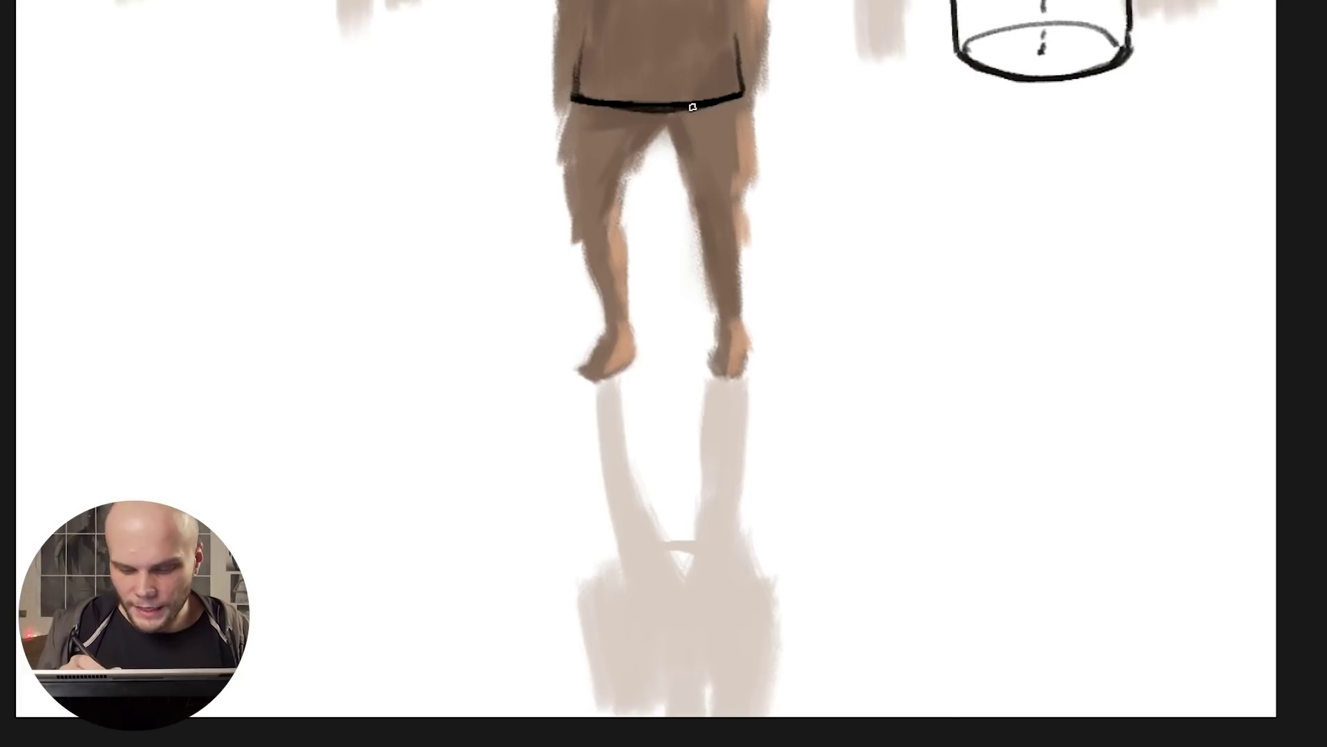
left_click_drag(742, 93, 637, 87)
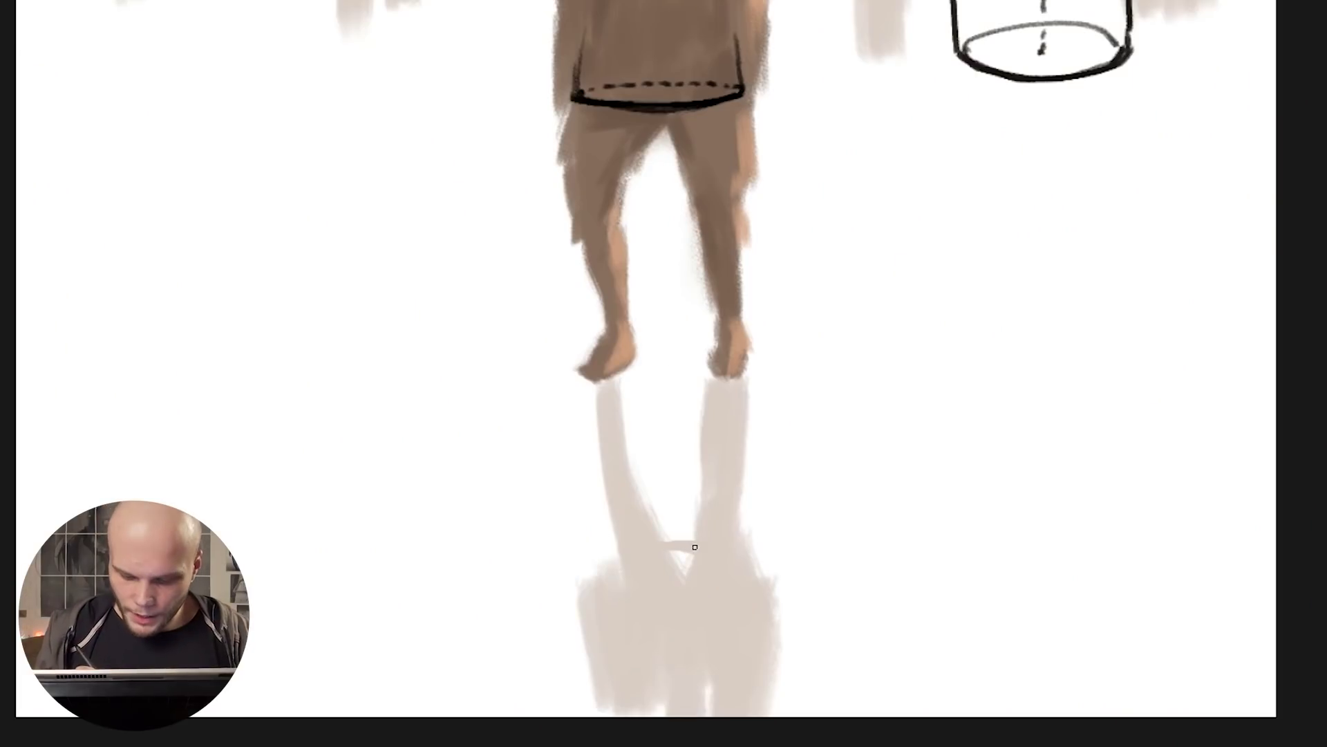
Sketch the reflected shirt hem as a black ellipse with the leg outlines running into it over the pale reflection
mouse_move(619, 548)
left_mouse_down()
mouse_move(578, 574)
mouse_move(641, 594)
mouse_move(778, 572)
left_mouse_up()
mouse_move(613, 575)
left_mouse_down()
mouse_move(609, 444)
mouse_move(649, 495)
mouse_move(669, 581)
left_mouse_up()
left_click_drag(700, 469, 699, 570)
left_click_drag(741, 460, 740, 577)
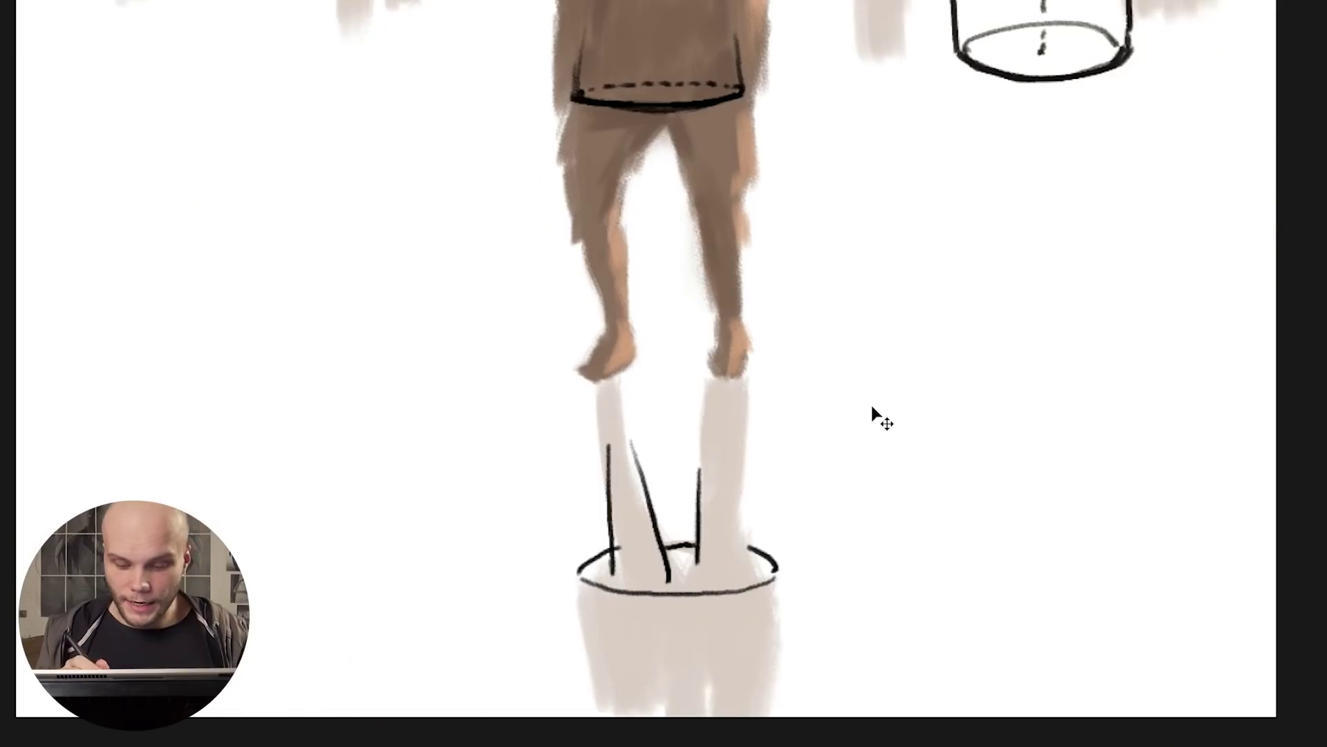
Undo the black hem and leg sketch over the reflection and the pale patch painted between the reflected legs
key("ctrl+z")
key("ctrl+z")
key("ctrl+z")
key("ctrl+z")
key("ctrl+z")
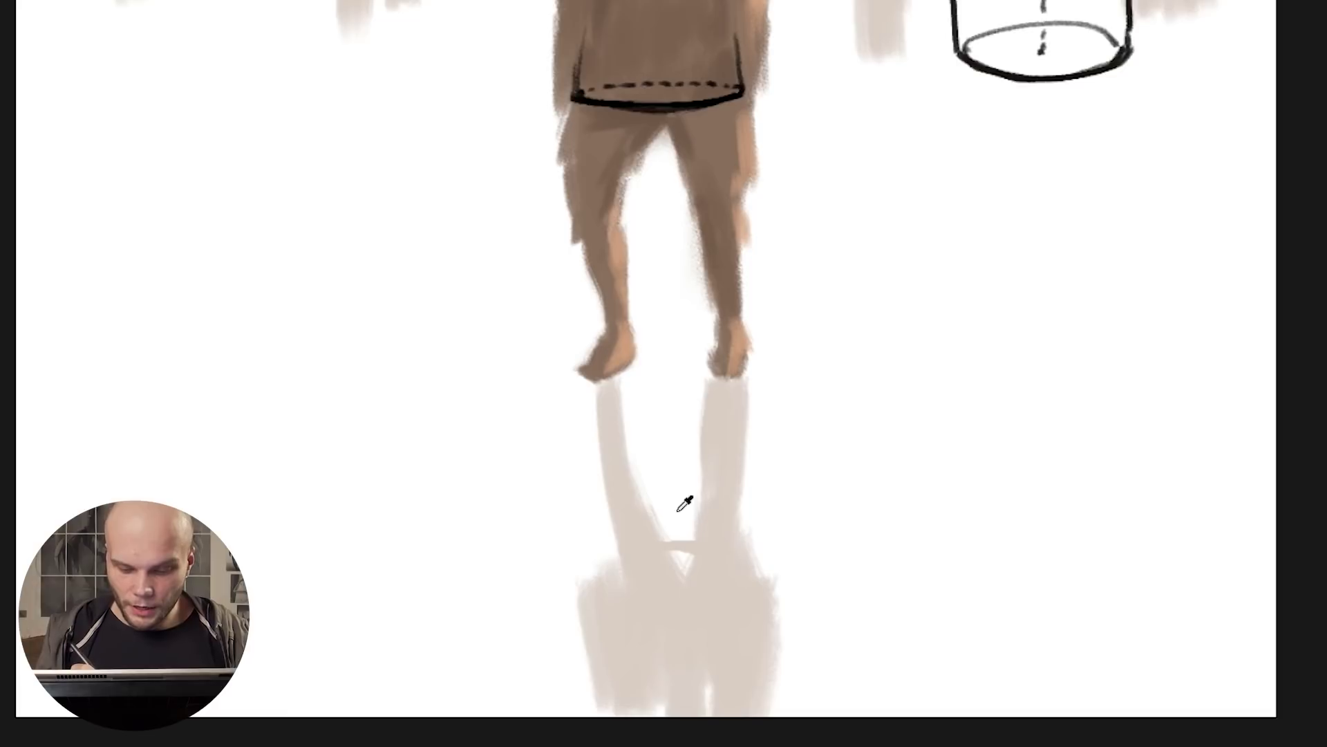
key("ctrl+z")
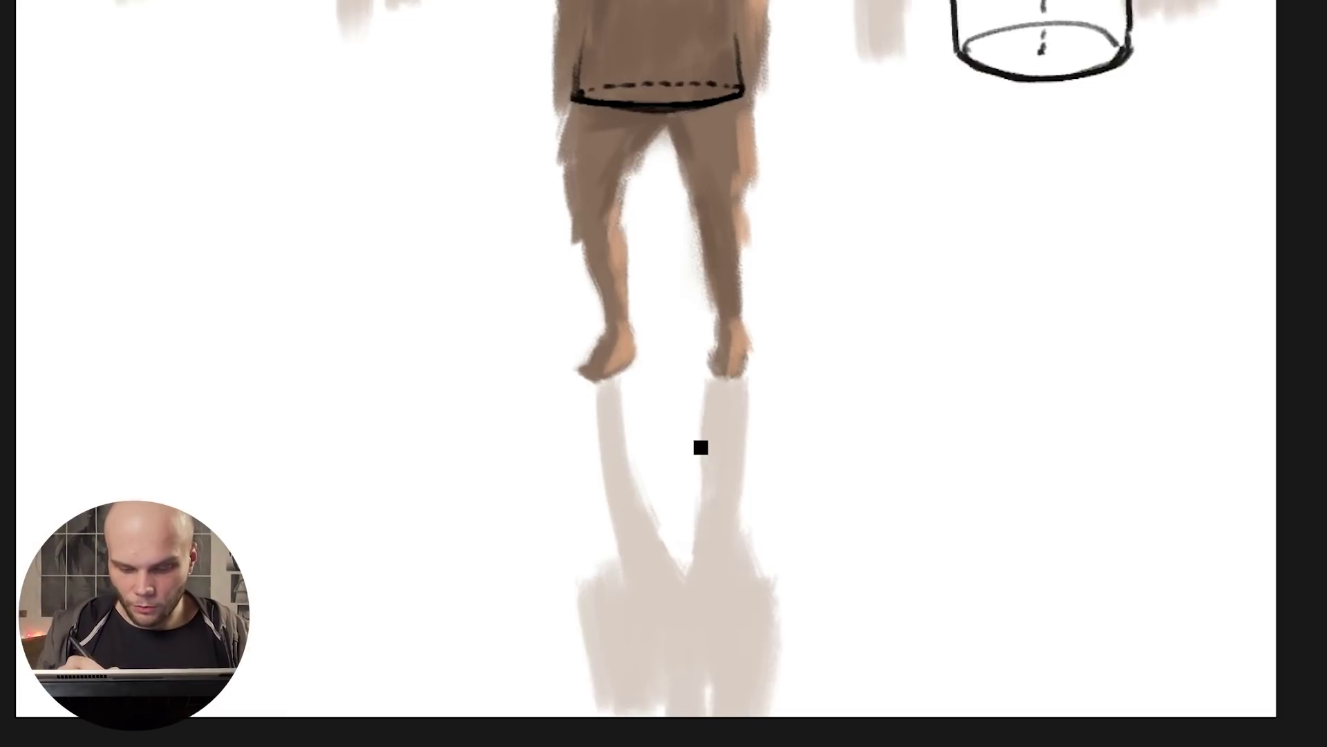
left_click_drag(639, 518, 684, 589)
key("ctrl+z")
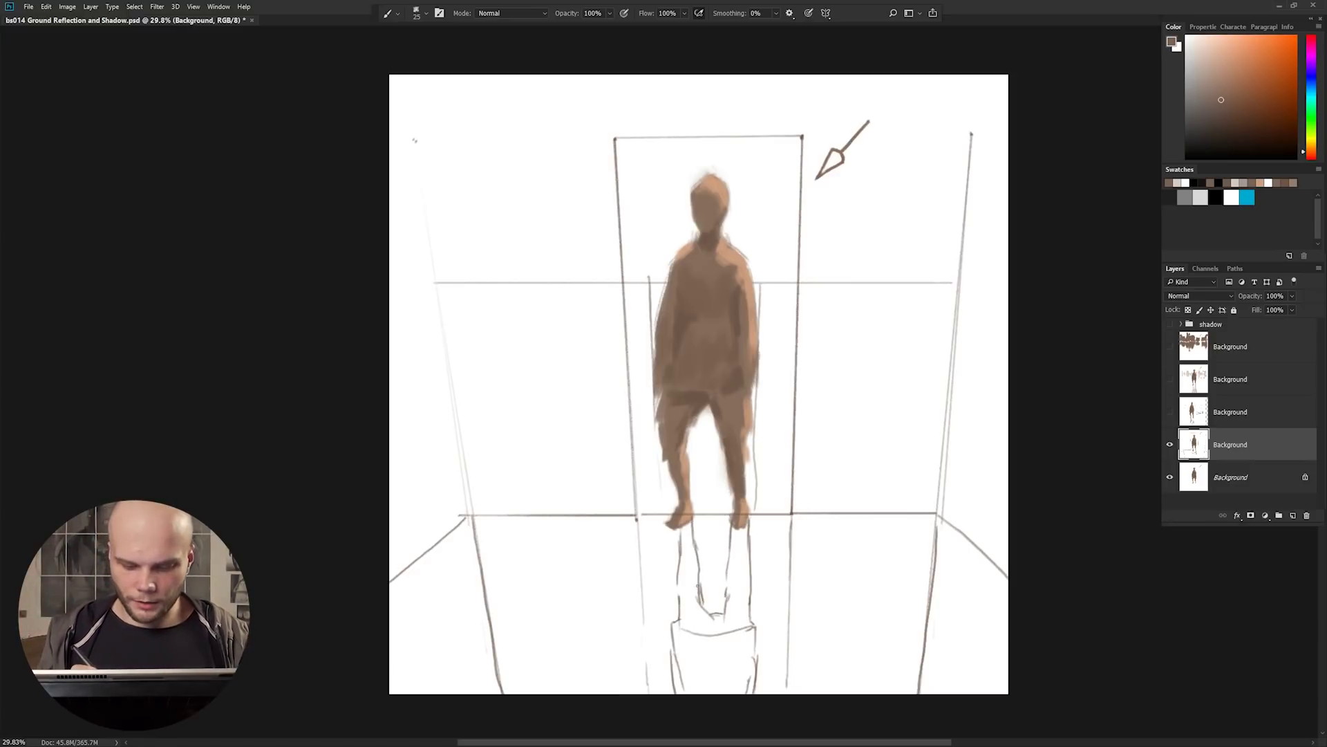
On the room sketch layer, fill the reflected legs and shirt with brown vertical strokes, and shade beside the door frame and its reflection
left_click_drag(684, 529, 691, 692)
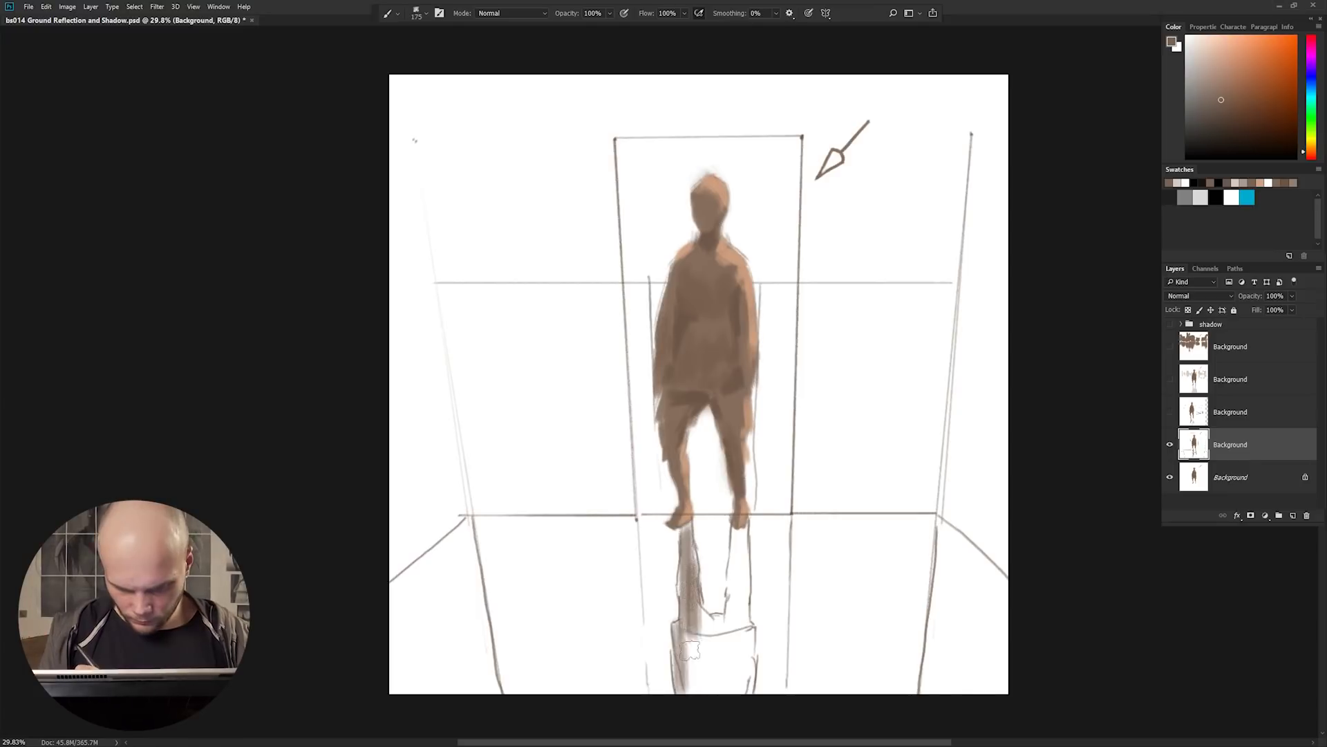
left_click_drag(802, 519, 809, 692)
left_click_drag(622, 512, 615, 691)
left_click_drag(608, 422, 602, 519)
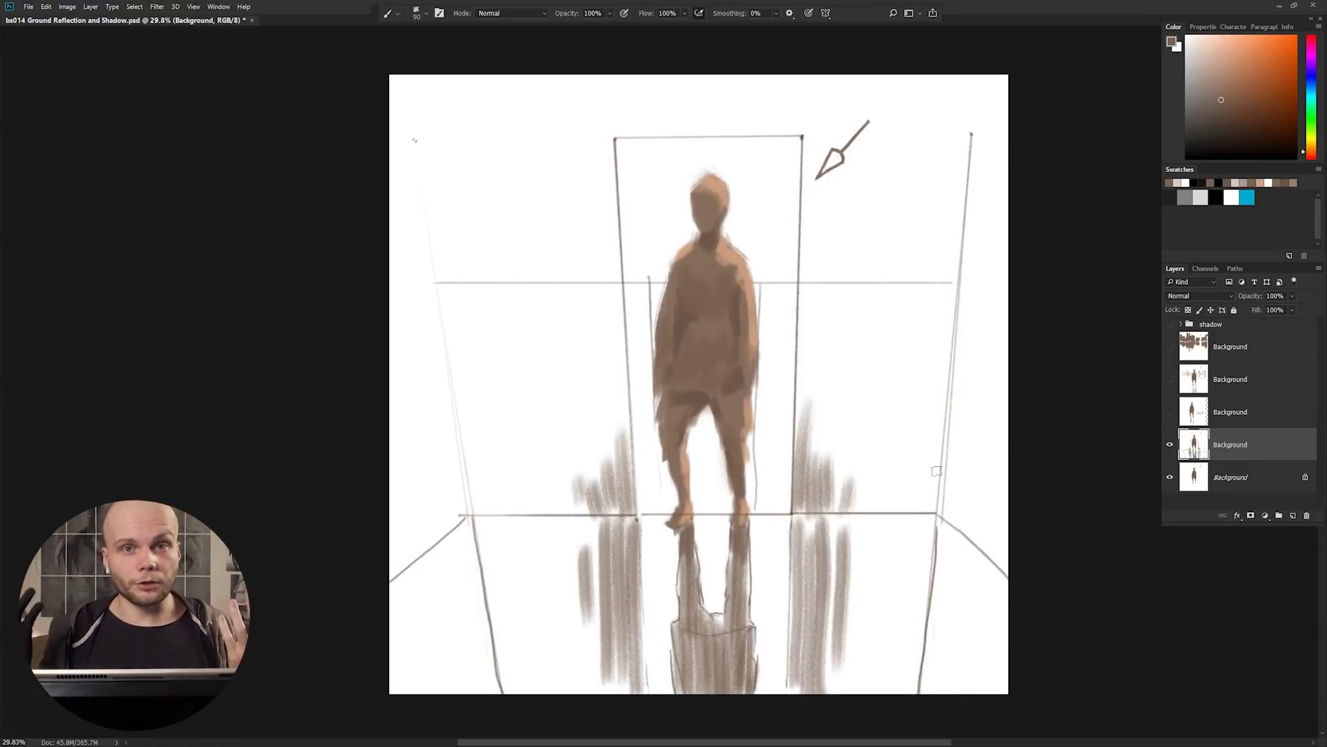